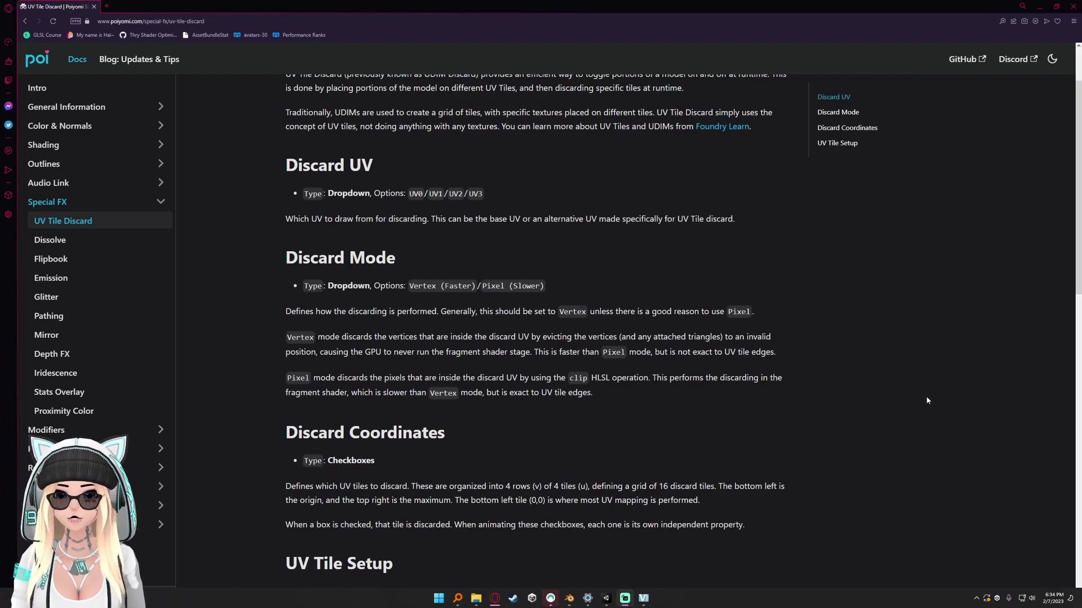
Step: Examine the Discard Mode section of the Poiyomi UV Tile Discard documentation, including how Vertex mode works, and switch to Blender
{"action": "scroll", "coordinate": [929, 401], "scroll_direction": "up", "scroll_amount": 1, "text": "ctrl"}
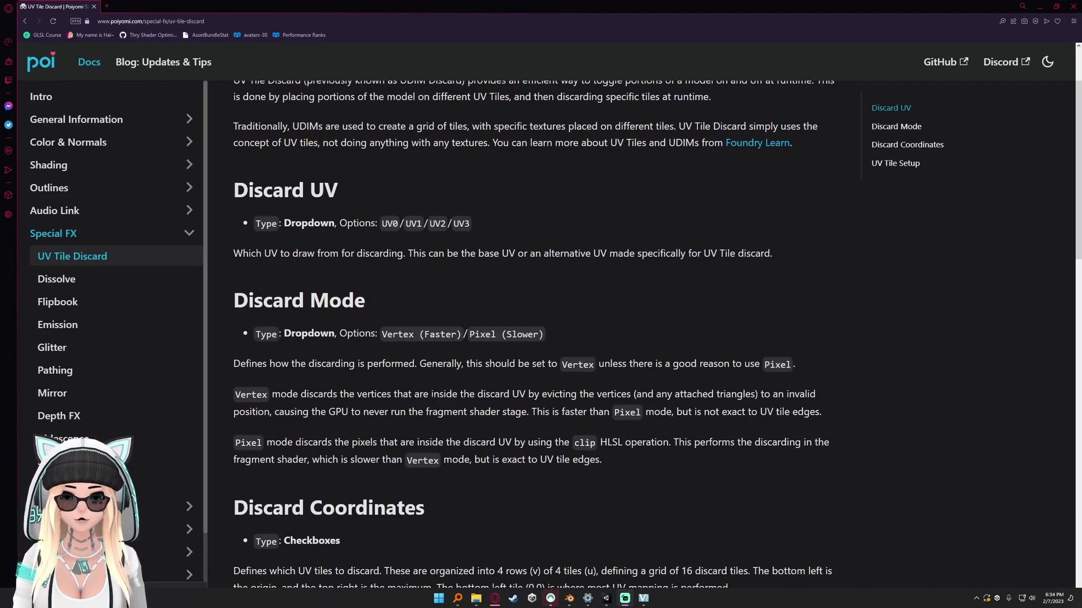
{"action": "left_click_drag", "start_coordinate": [275, 411], "coordinate": [526, 411]}
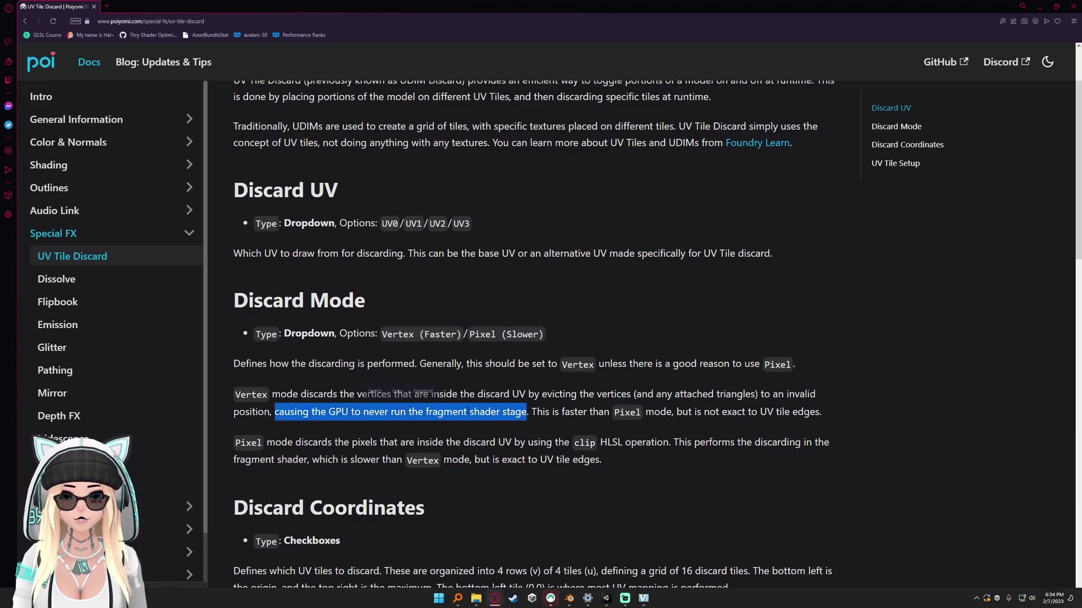
{"action": "left_click", "coordinate": [424, 394]}
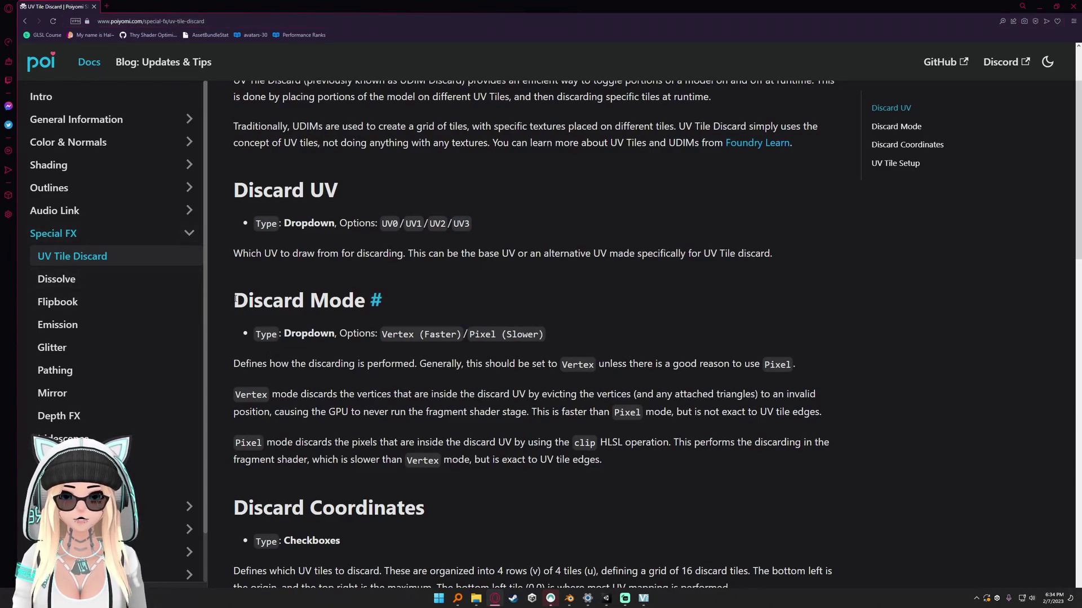
{"action": "left_click_drag", "start_coordinate": [233, 293], "coordinate": [623, 458]}
{"action": "left_click", "coordinate": [631, 466]}
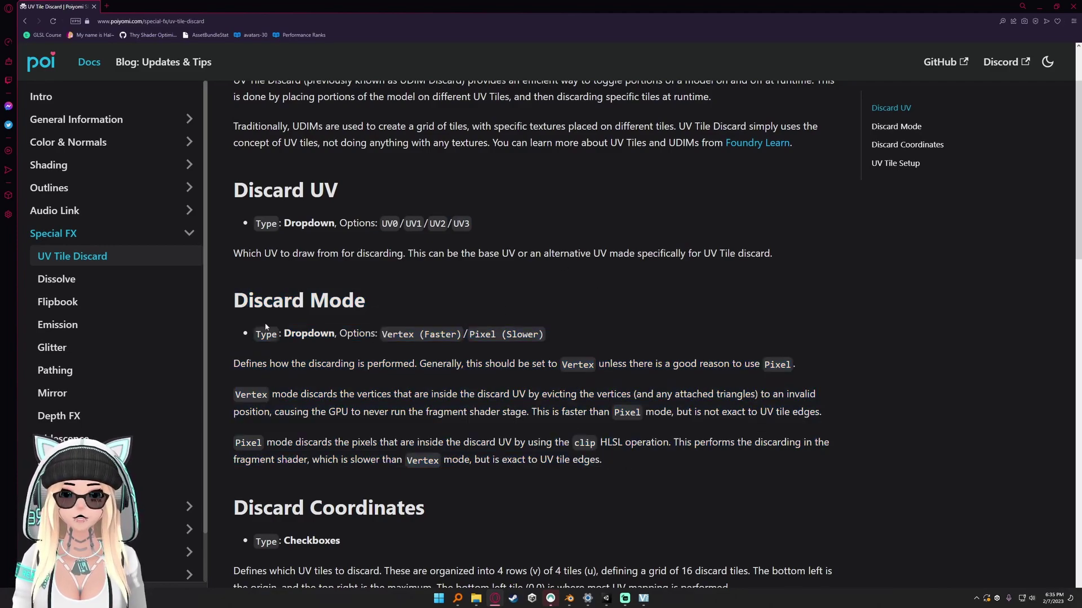
{"action": "mouse_move", "coordinate": [234, 299]}
{"action": "left_mouse_down"}
{"action": "mouse_move", "coordinate": [451, 431]}
{"action": "mouse_move", "coordinate": [620, 458]}
{"action": "mouse_move", "coordinate": [273, 301]}
{"action": "mouse_move", "coordinate": [233, 301]}
{"action": "left_mouse_up"}
{"action": "left_click", "coordinate": [620, 458]}
{"action": "left_click", "coordinate": [233, 301]}
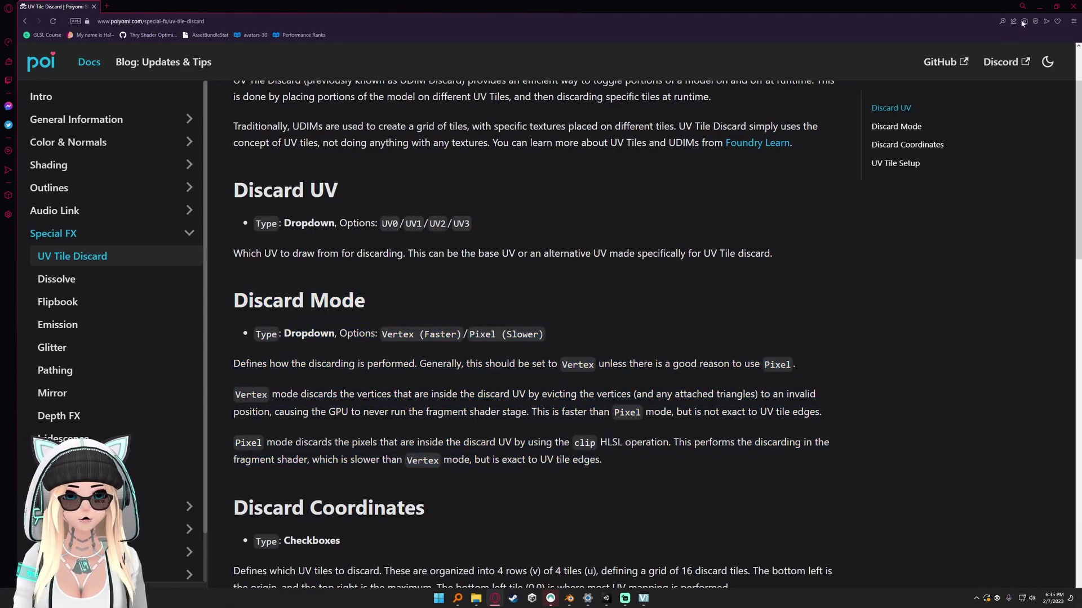
{"action": "left_click", "coordinate": [1042, 8]}
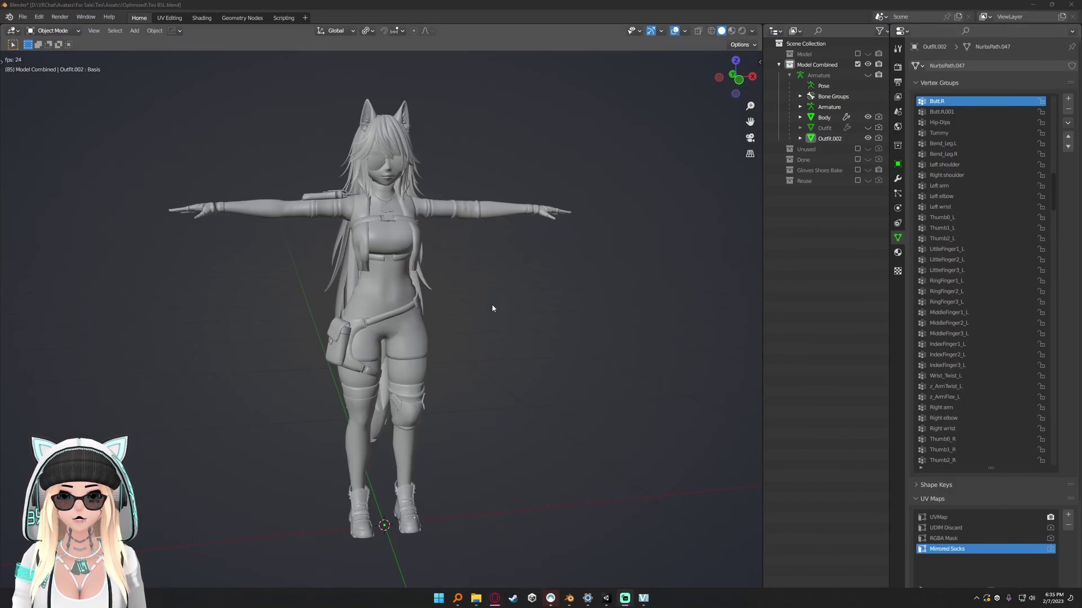
Step: Try to move the Outfit.002 mesh away from the body beneath it
{"action": "middle_click_drag", "start_coordinate": [493, 307], "coordinate": [671, 306]}
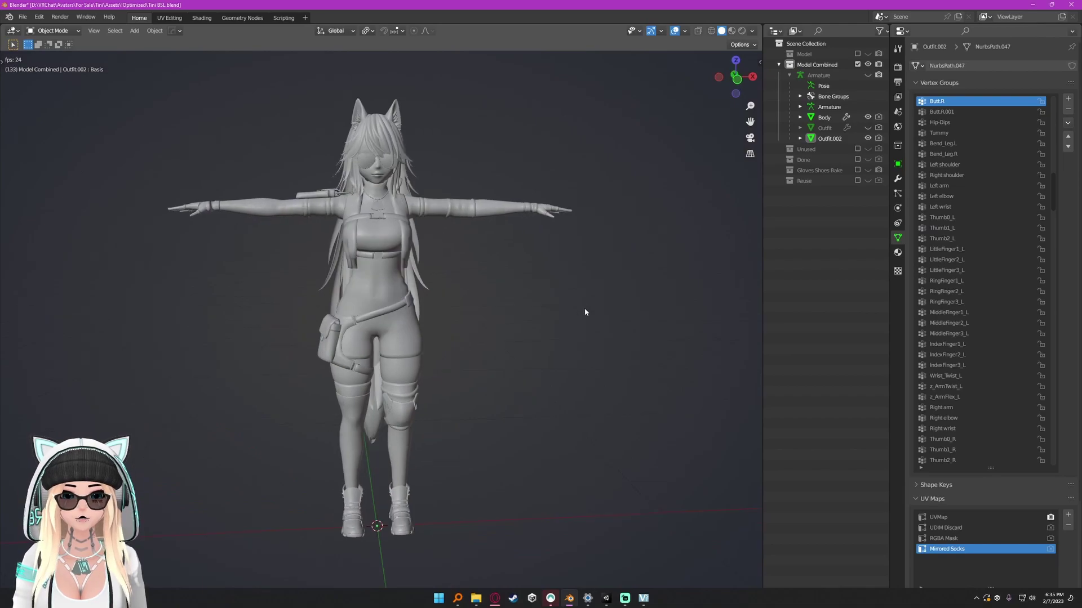
{"action": "left_click", "coordinate": [828, 139]}
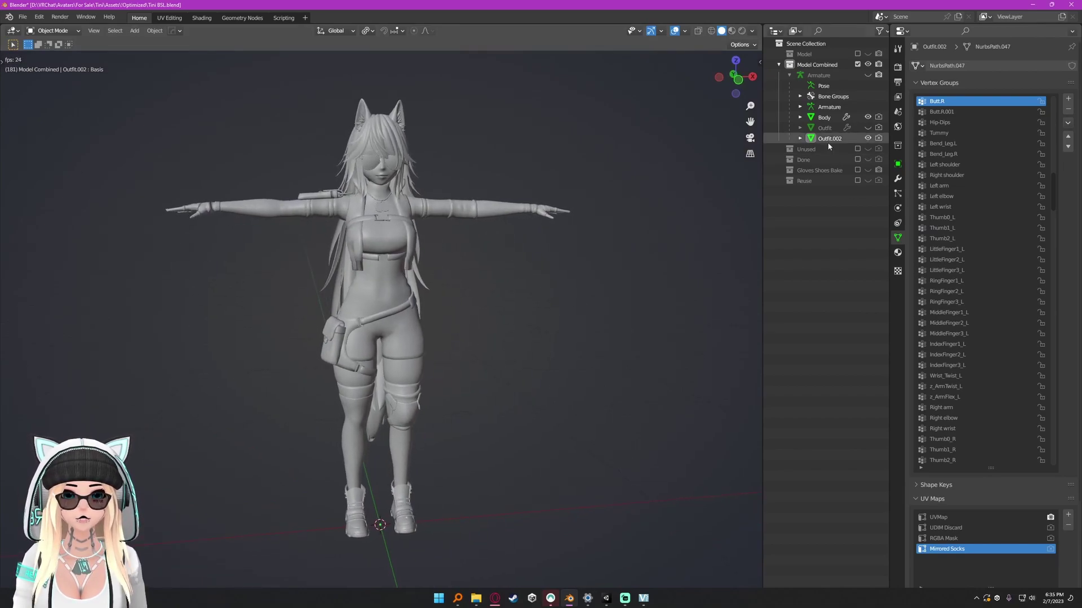
{"action": "middle_click_drag", "start_coordinate": [422, 299], "coordinate": [519, 317]}
{"action": "left_click", "coordinate": [519, 317]}
{"action": "left_click", "coordinate": [380, 311]}
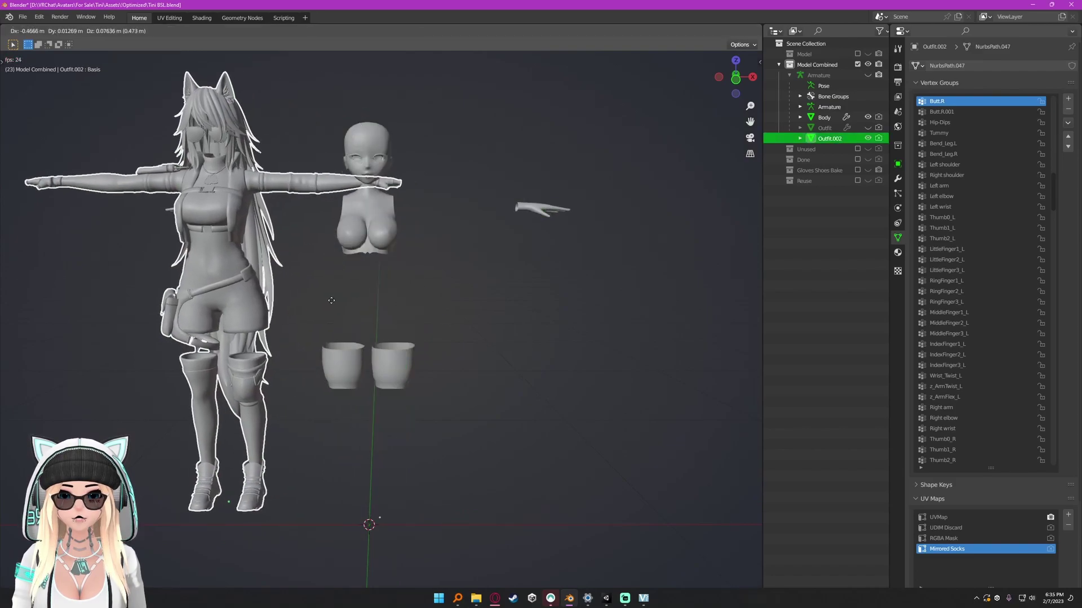
{"action": "left_click", "coordinate": [439, 307]}
{"action": "middle_click_drag", "start_coordinate": [393, 305], "coordinate": [404, 306]}
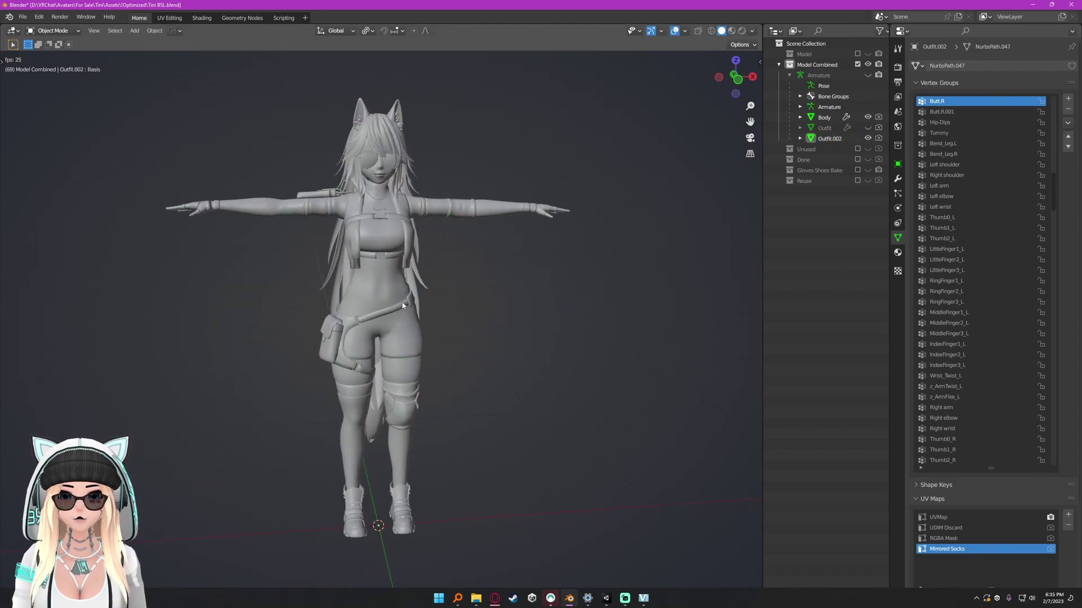
{"action": "left_click", "coordinate": [404, 307]}
{"action": "key", "text": "g"}
{"action": "right_click", "coordinate": [447, 317]}
{"action": "middle_click_drag", "start_coordinate": [481, 328], "coordinate": [489, 331]}
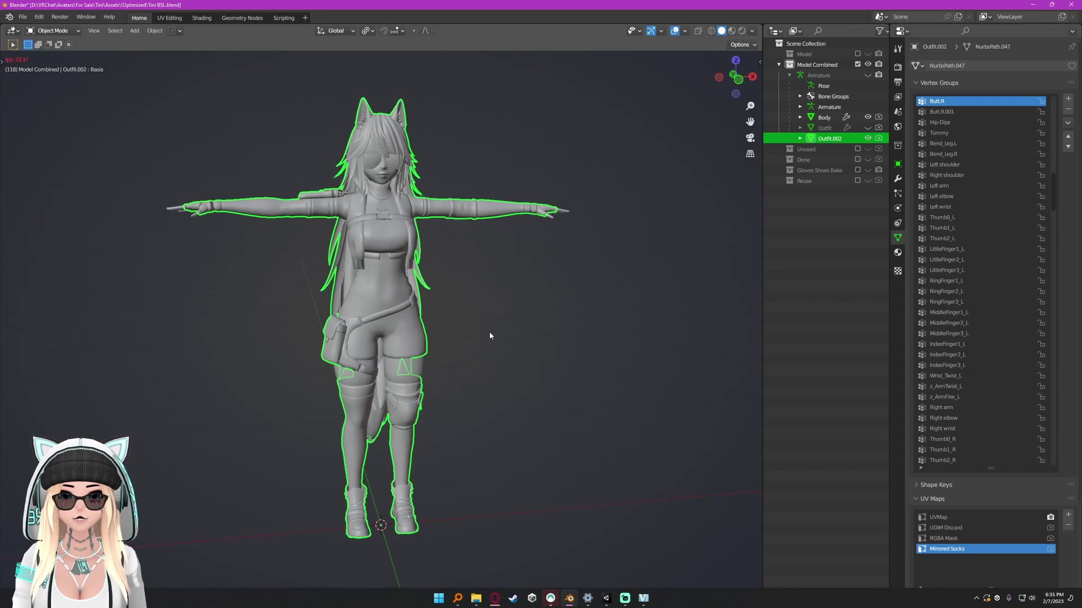
{"action": "left_click", "coordinate": [500, 334]}
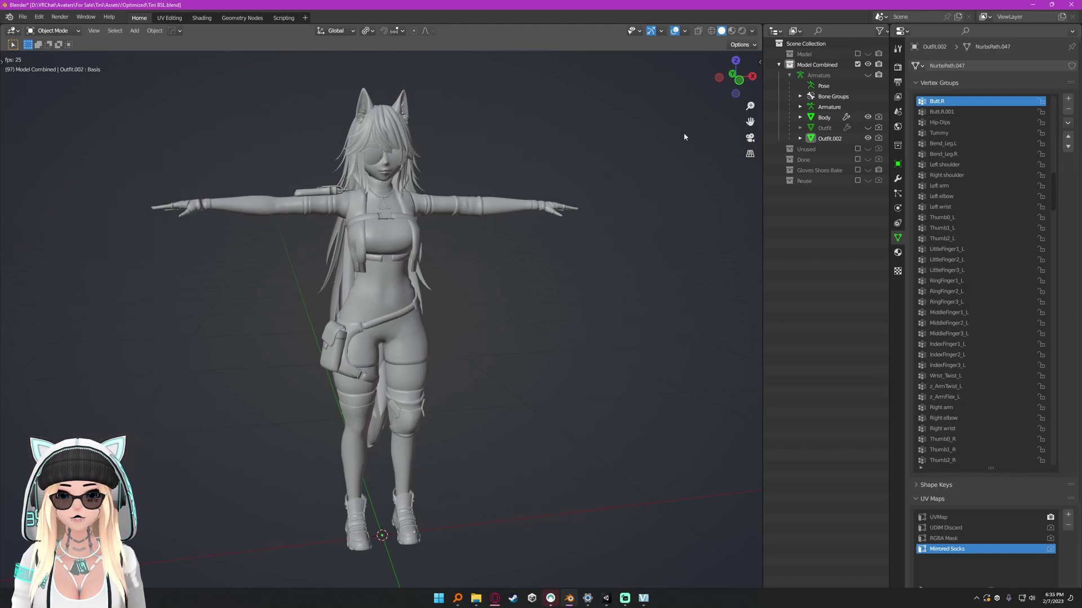
Step: Align the 3D view to the front, split it vertically and turn the new area into a UV Editor
{"action": "left_click", "coordinate": [719, 78]}
{"action": "key", "text": "KP_1"}
{"action": "scroll", "coordinate": [434, 302], "scroll_direction": "up", "scroll_amount": 1}
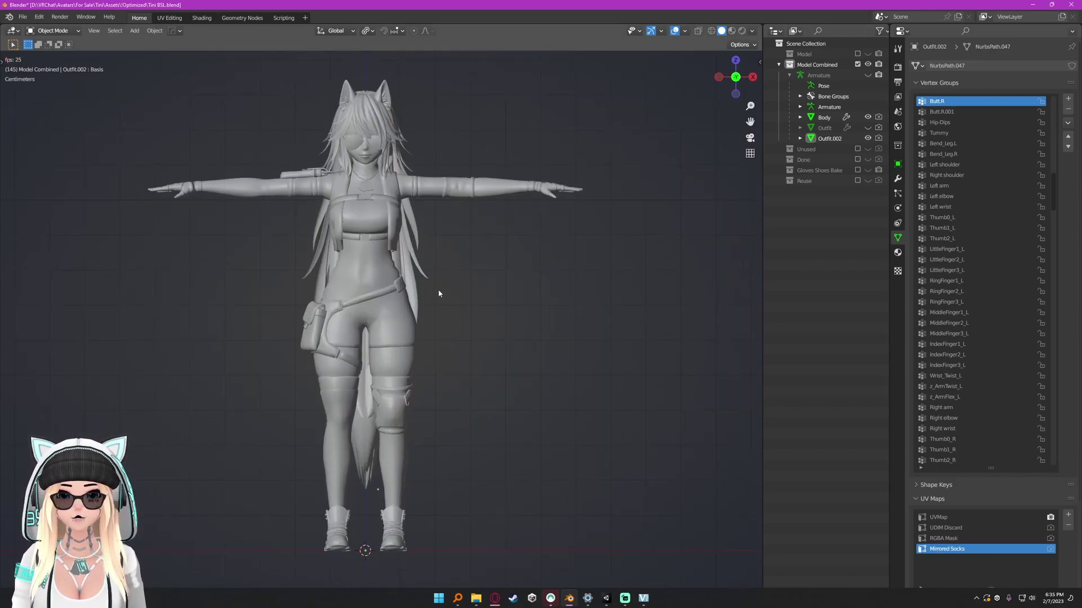
{"action": "middle_click_drag", "start_coordinate": [447, 288], "coordinate": [403, 284], "text": "shift"}
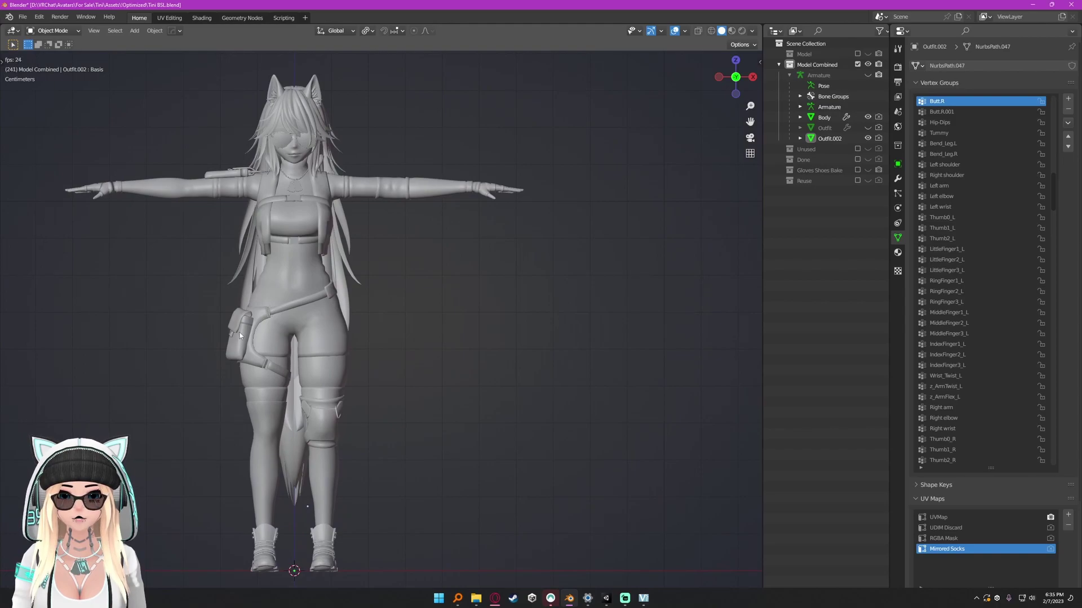
{"action": "left_click", "coordinate": [240, 336]}
{"action": "left_click", "coordinate": [193, 302]}
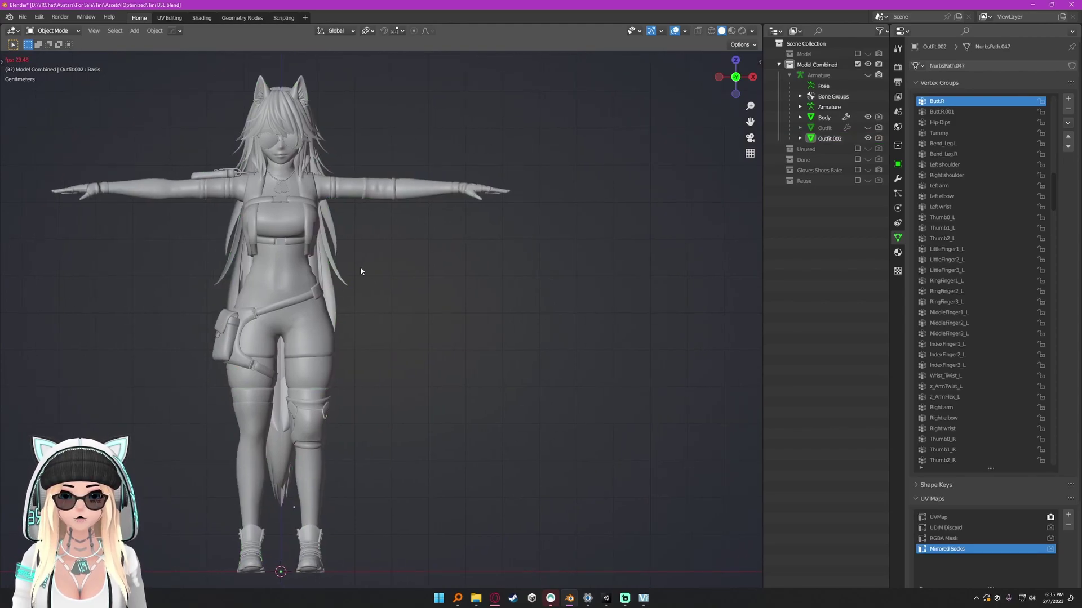
{"action": "left_click_drag", "start_coordinate": [760, 27], "coordinate": [350, 44]}
{"action": "left_click", "coordinate": [361, 31]}
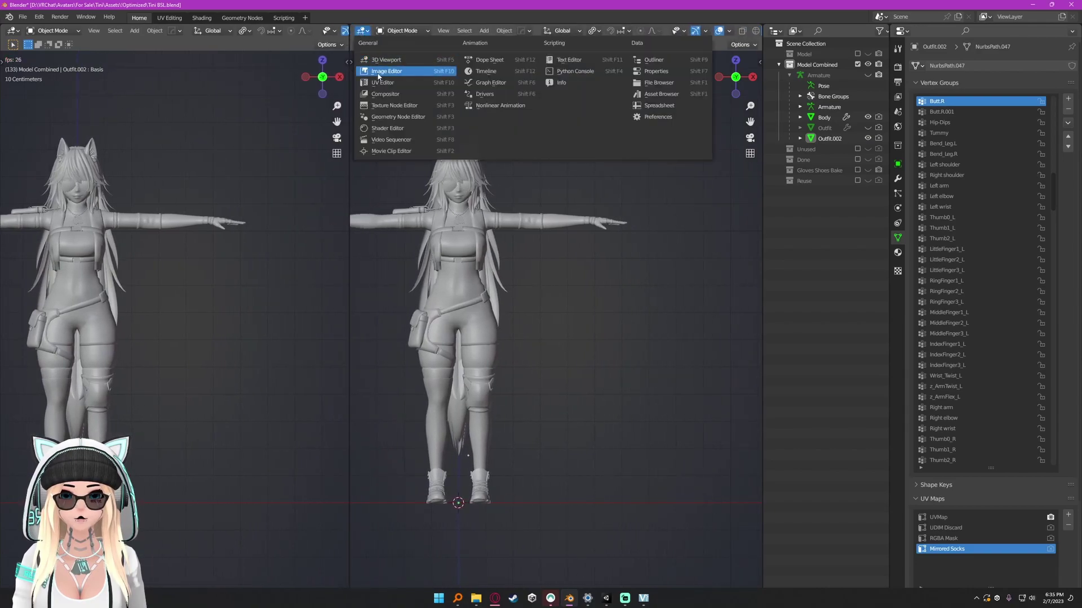
{"action": "left_click", "coordinate": [386, 71]}
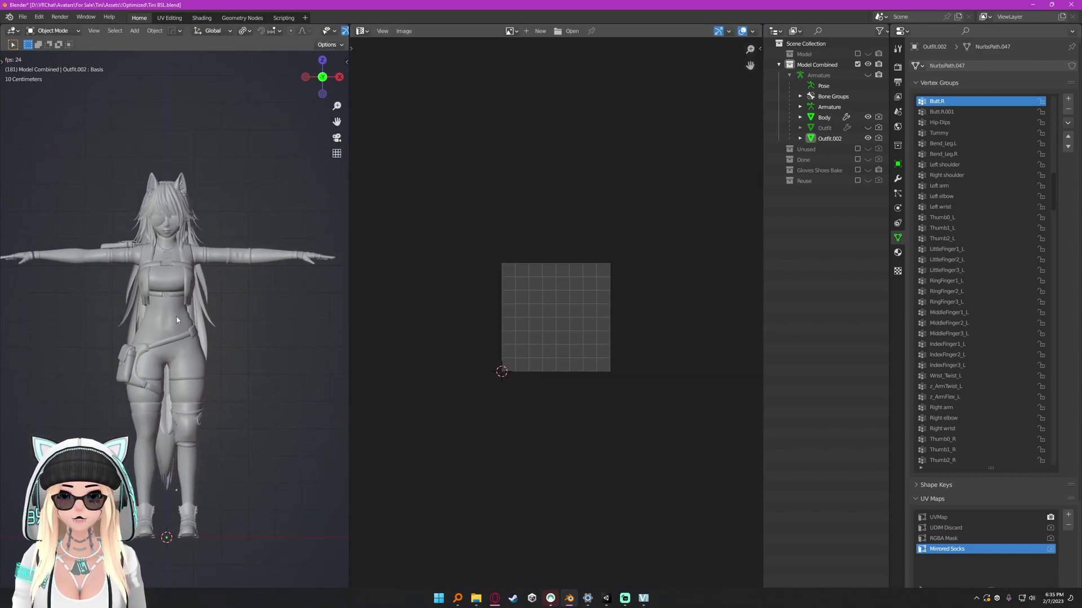
Step: Enter Edit Mode on the Outfit.002 mesh and select all faces assigned to the Outfit material
{"action": "left_click", "coordinate": [177, 316]}
{"action": "key", "text": "ctrl+Tab"}
{"action": "left_click", "coordinate": [254, 309]}
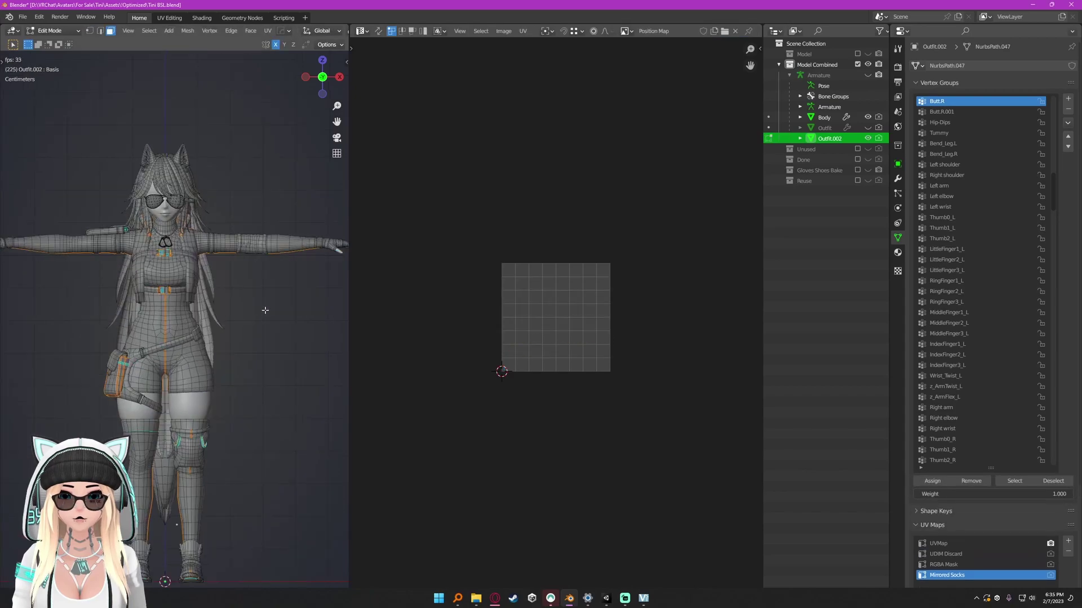
{"action": "left_click", "coordinate": [898, 252]}
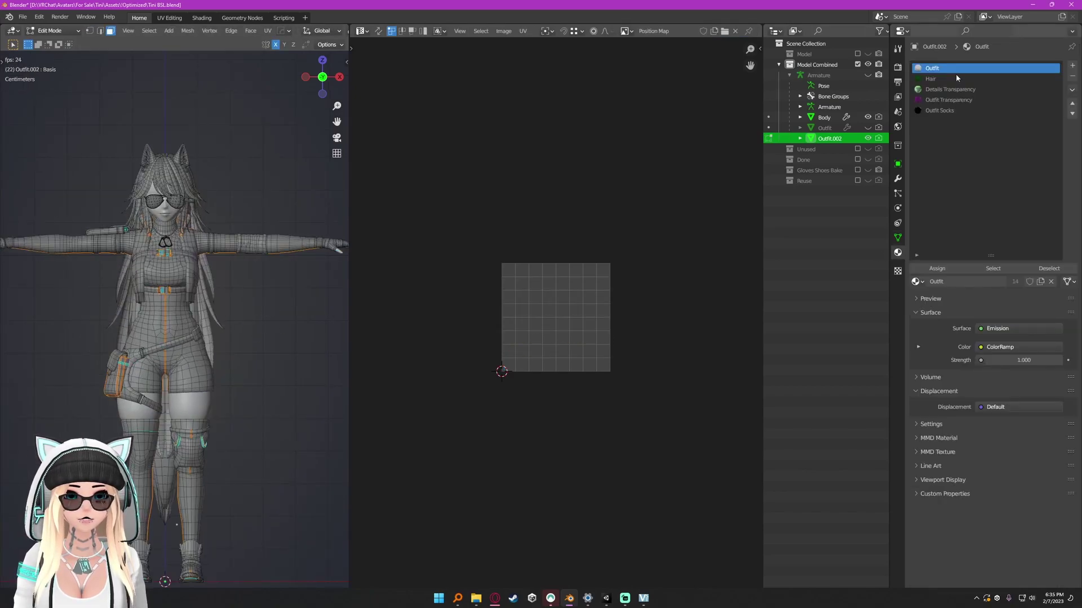
{"action": "left_click", "coordinate": [994, 268]}
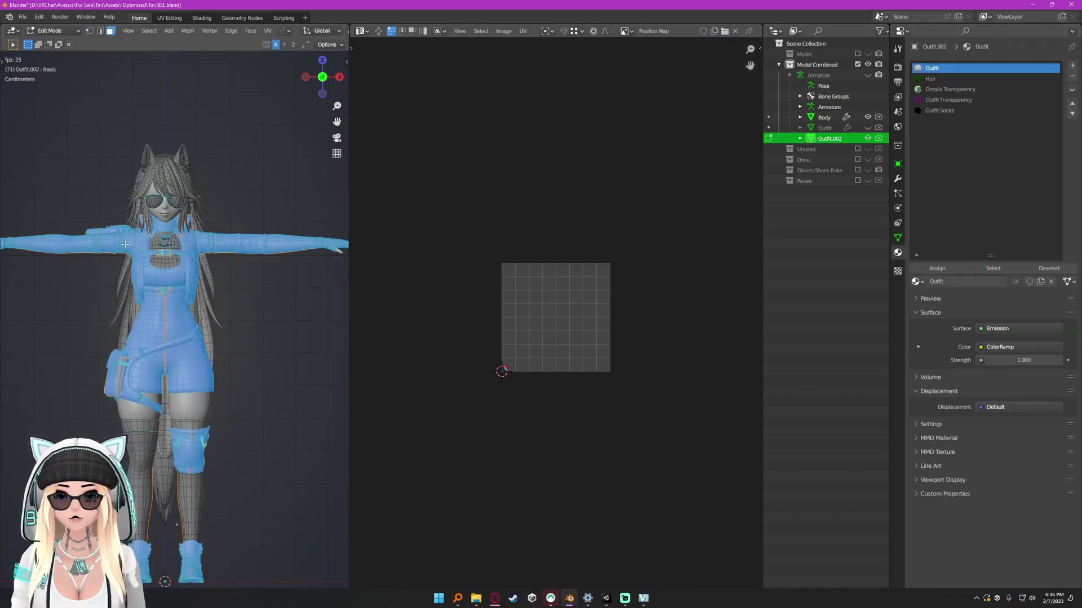
{"action": "scroll", "coordinate": [125, 244], "scroll_direction": "down", "scroll_amount": 2}
{"action": "scroll", "coordinate": [555, 316], "scroll_direction": "up", "scroll_amount": 1}
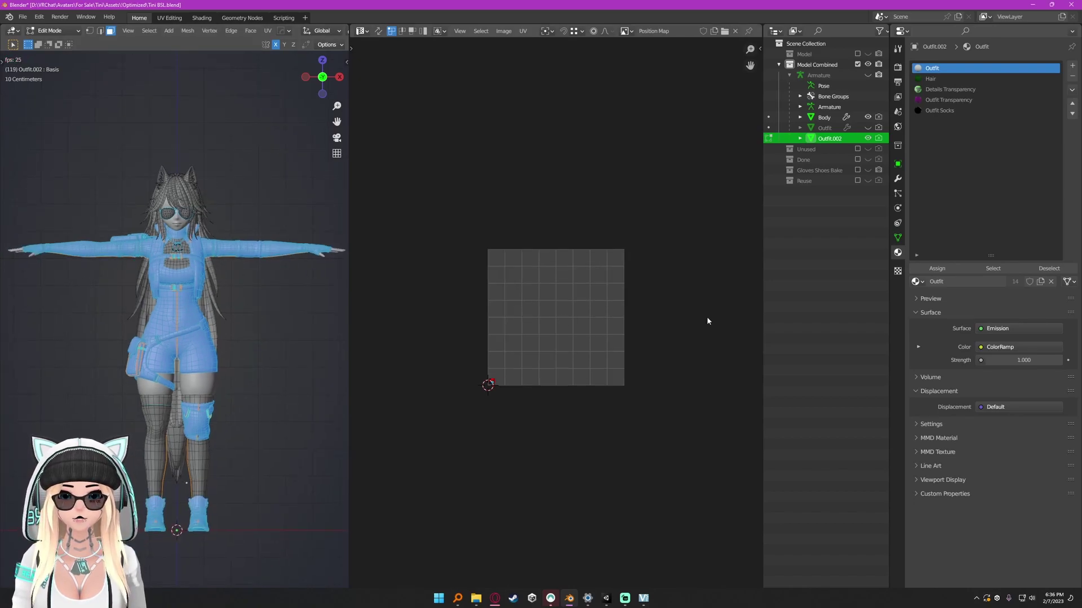
Step: Make UVMap the active UV map and add both linked sock meshes to the selection
{"action": "left_click", "coordinate": [898, 237]}
{"action": "left_click", "coordinate": [947, 544]}
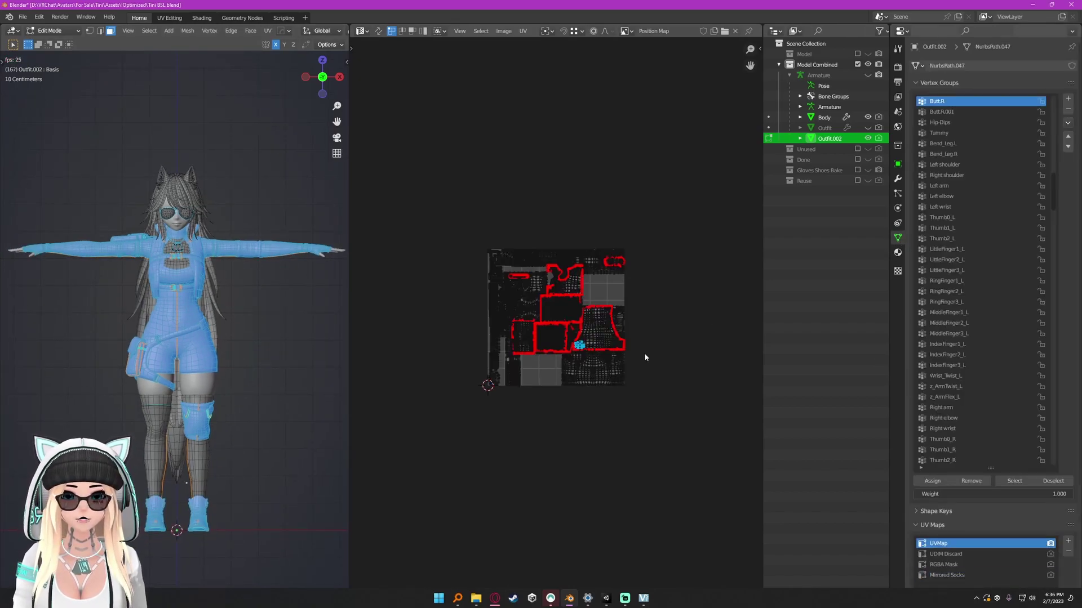
{"action": "scroll", "coordinate": [631, 346], "scroll_direction": "up", "scroll_amount": 4}
{"action": "middle_click_drag", "start_coordinate": [649, 292], "coordinate": [648, 288]}
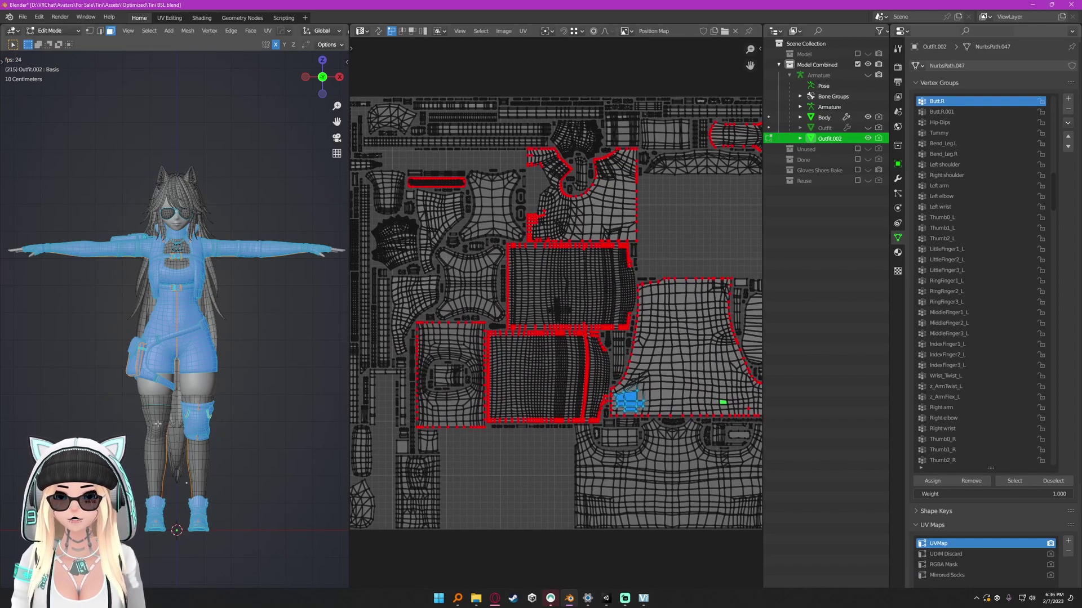
{"action": "key", "text": "l"}
{"action": "key", "text": "l"}
Step: Inspect the outfit's full UV layout in an enlarged UV Editor with face selection, leaving the UVs deselected
{"action": "key", "text": "ctrl+space"}
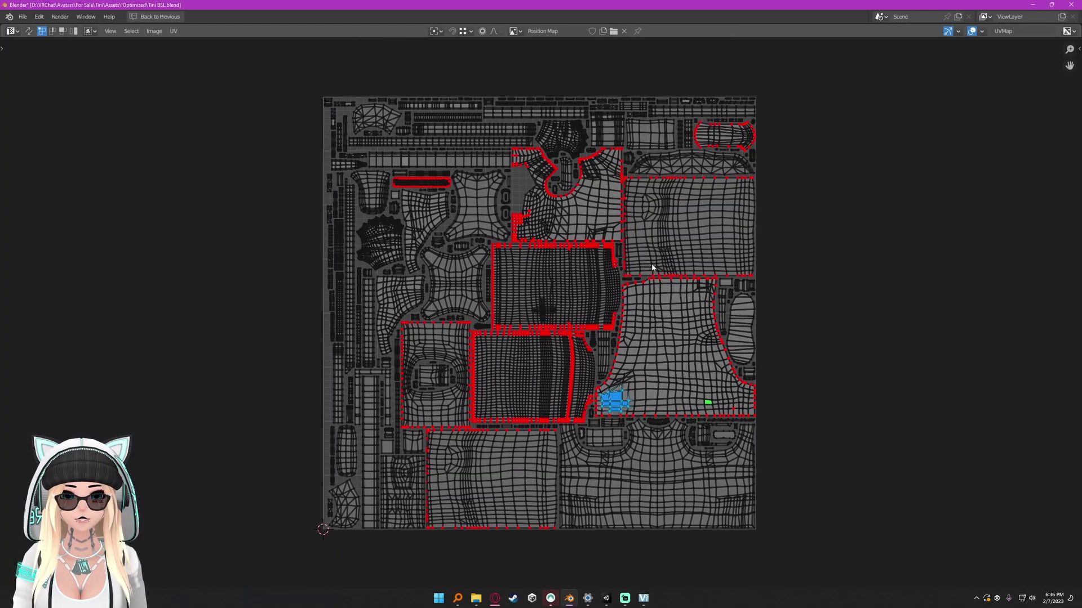
{"action": "scroll", "coordinate": [654, 268], "scroll_direction": "up", "scroll_amount": 2}
{"action": "scroll", "coordinate": [659, 273], "scroll_direction": "down", "scroll_amount": 1}
{"action": "key", "text": "3"}
{"action": "scroll", "coordinate": [700, 257], "scroll_direction": "down", "scroll_amount": 1}
{"action": "scroll", "coordinate": [701, 257], "scroll_direction": "up", "scroll_amount": 2}
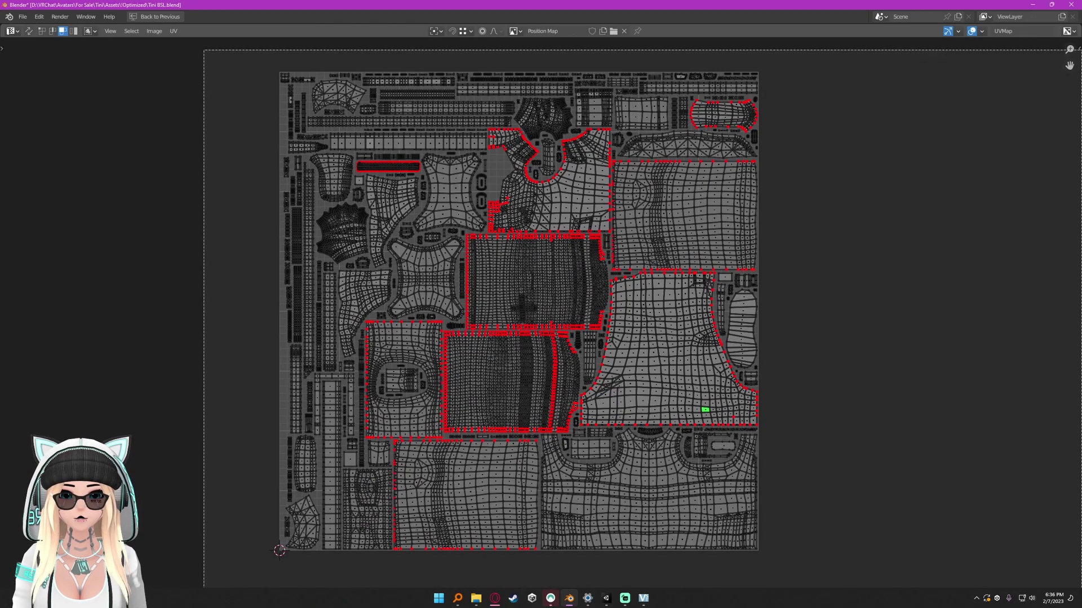
{"action": "key", "text": "a"}
{"action": "key", "text": "alt+a"}
{"action": "key", "text": "ctrl+space"}
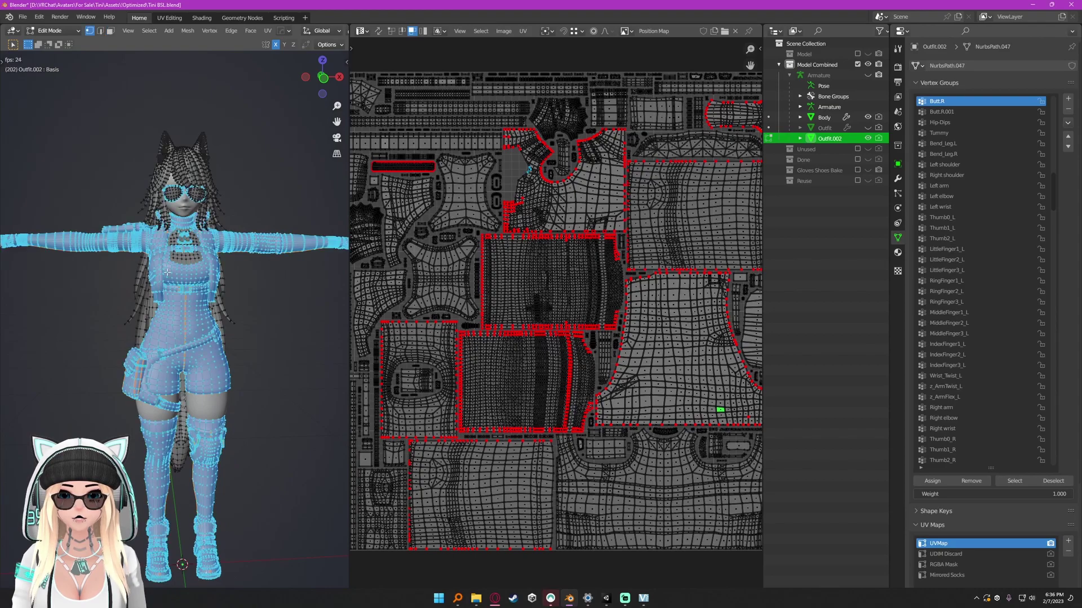
Step: Enlarge the 3D viewport to full size and clear the mesh selection
{"action": "key", "text": "ctrl+alt+space"}
{"action": "scroll", "coordinate": [441, 350], "scroll_direction": "up", "scroll_amount": 3}
{"action": "scroll", "coordinate": [441, 351], "scroll_direction": "down", "scroll_amount": 3}
{"action": "middle_click_drag", "start_coordinate": [252, 93], "coordinate": [278, 358], "text": "shift"}
{"action": "key", "text": "alt+a"}
{"action": "scroll", "coordinate": [278, 358], "scroll_direction": "up", "scroll_amount": 6}
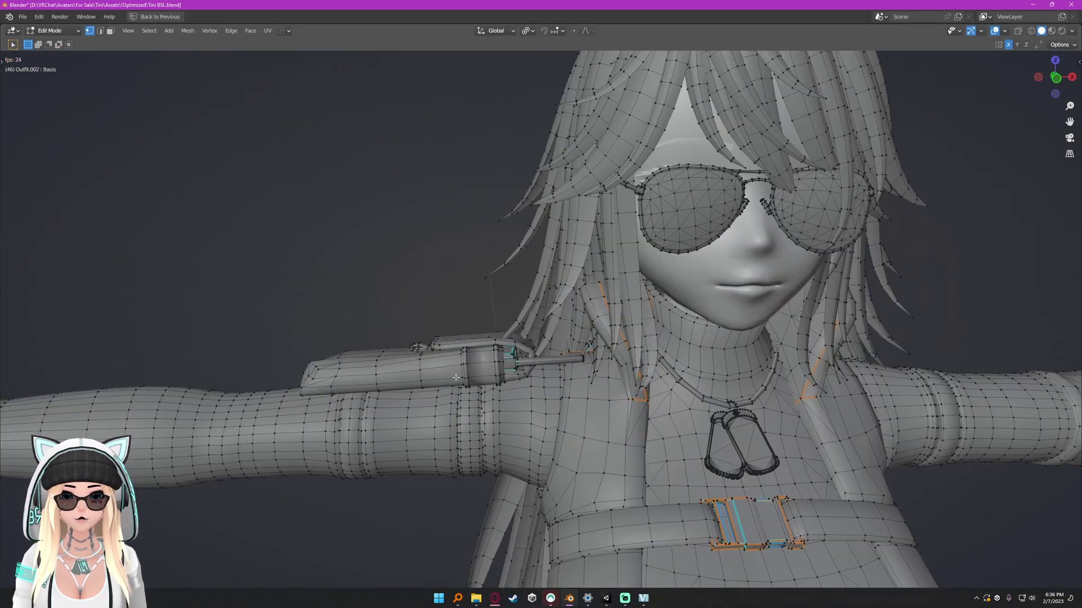
Step: Examine the outfit's topology and seams across the whole body in edge selection mode, and restore the split layout
{"action": "middle_click_drag", "start_coordinate": [729, 470], "coordinate": [741, 391], "text": "shift"}
{"action": "scroll", "coordinate": [741, 391], "scroll_direction": "down", "scroll_amount": 3}
{"action": "scroll", "coordinate": [739, 391], "scroll_direction": "down", "scroll_amount": 6}
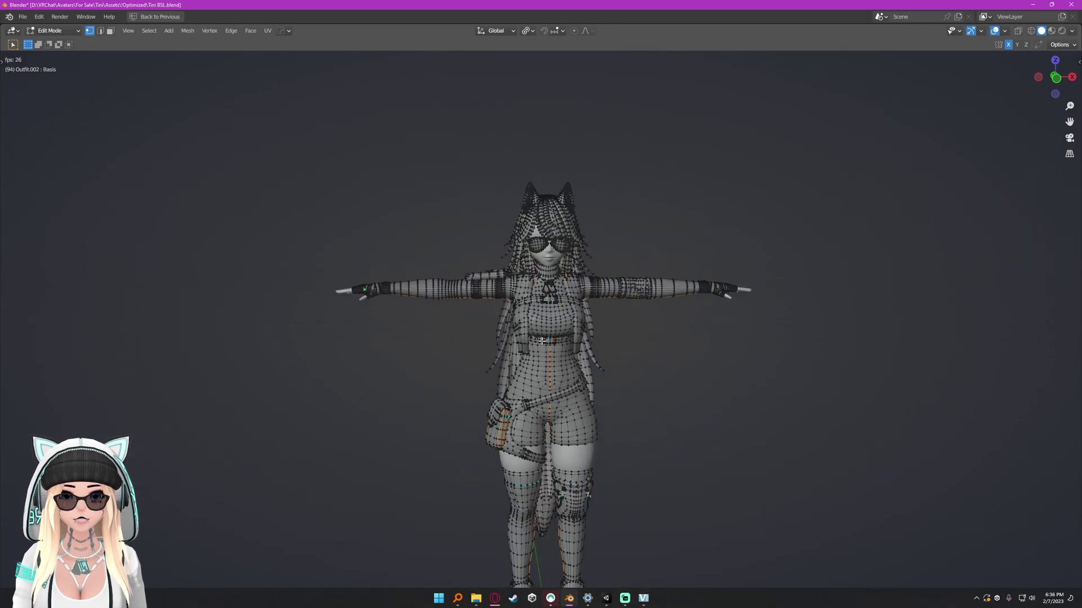
{"action": "scroll", "coordinate": [598, 331], "scroll_direction": "up", "scroll_amount": 2}
{"action": "middle_click_drag", "start_coordinate": [599, 330], "coordinate": [602, 331]}
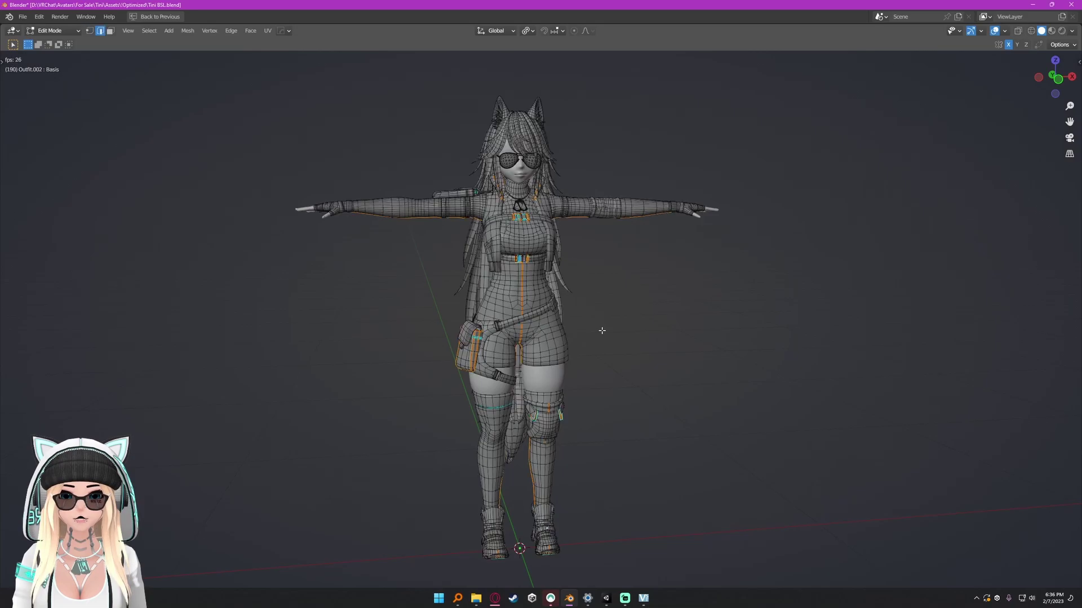
{"action": "key", "text": "2"}
{"action": "middle_click_drag", "start_coordinate": [601, 325], "coordinate": [605, 320]}
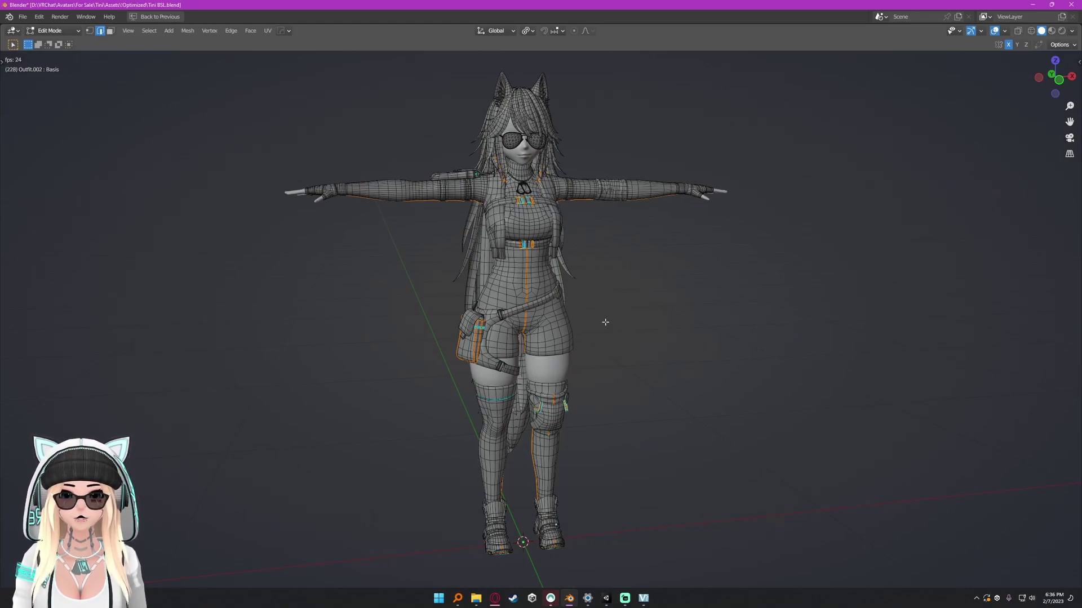
{"action": "key", "text": "ctrl+space"}
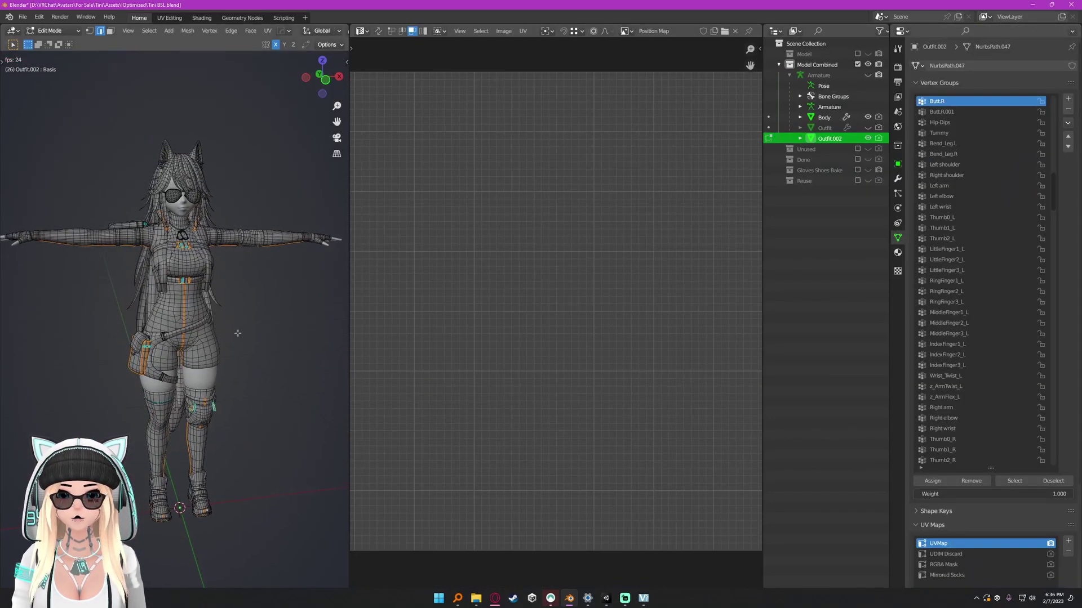
Step: Select the faces of the Outfit material again and add the linked sock meshes to the selection
{"action": "scroll", "coordinate": [468, 343], "scroll_direction": "down", "scroll_amount": 3}
{"action": "scroll", "coordinate": [529, 344], "scroll_direction": "up", "scroll_amount": 2}
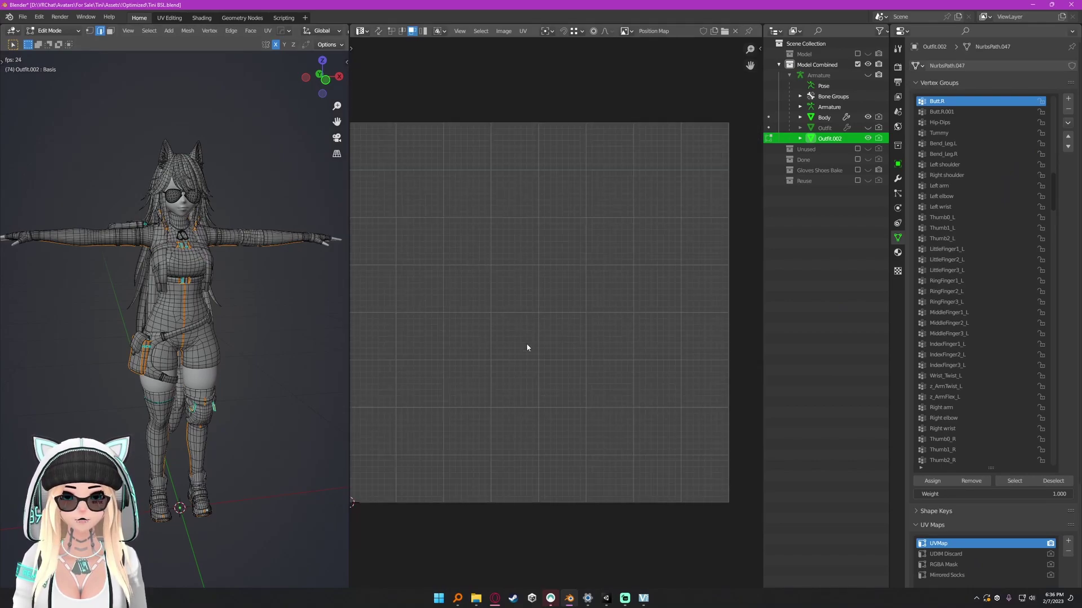
{"action": "middle_click_drag", "start_coordinate": [527, 343], "coordinate": [548, 343]}
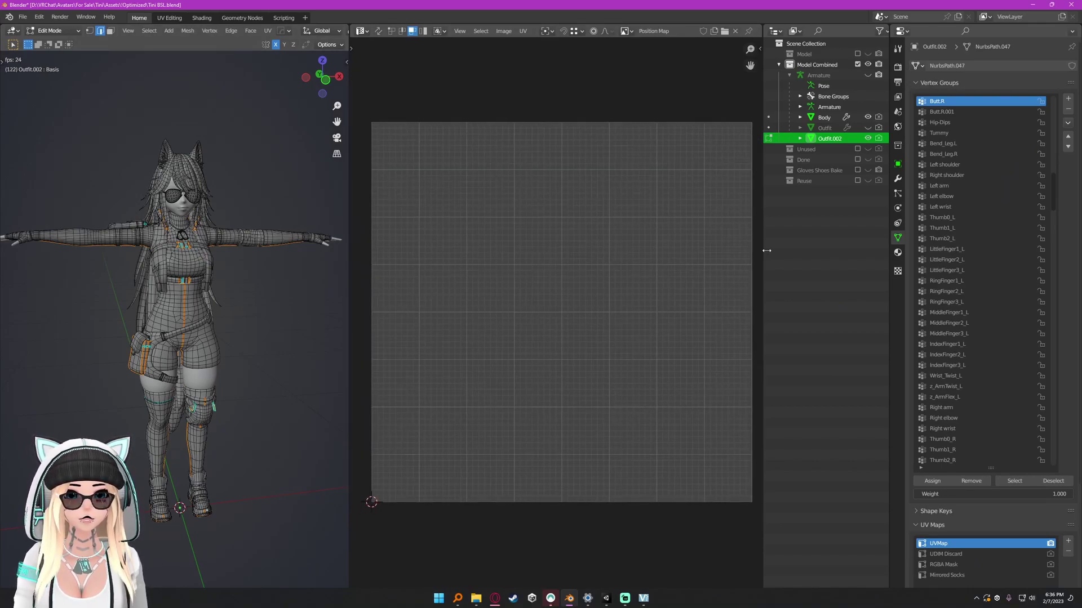
{"action": "left_click", "coordinate": [898, 252]}
{"action": "left_click", "coordinate": [994, 268]}
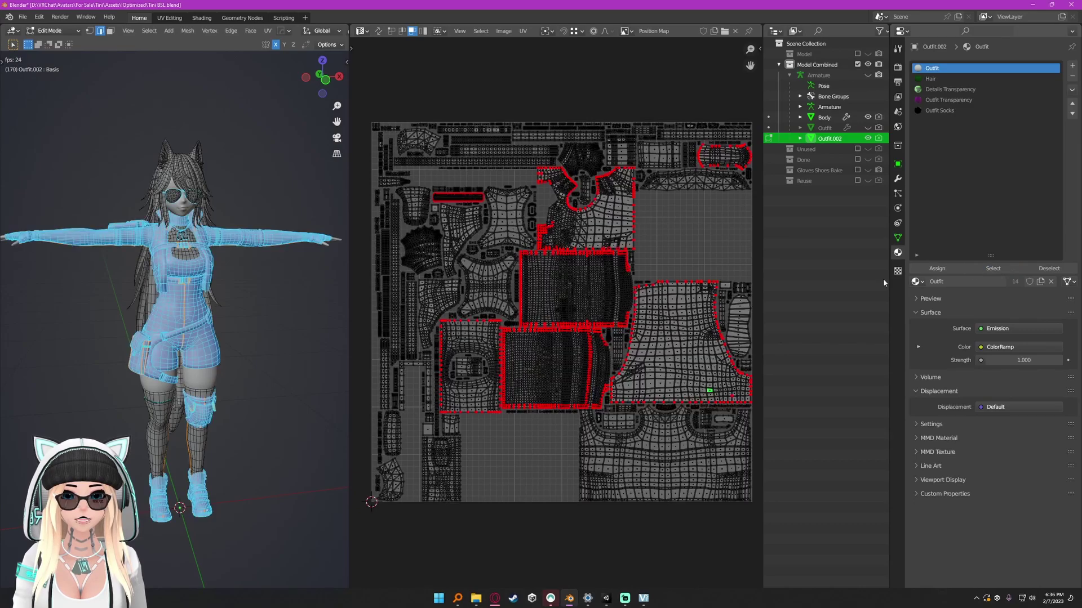
{"action": "key", "text": "l"}
{"action": "key", "text": "l"}
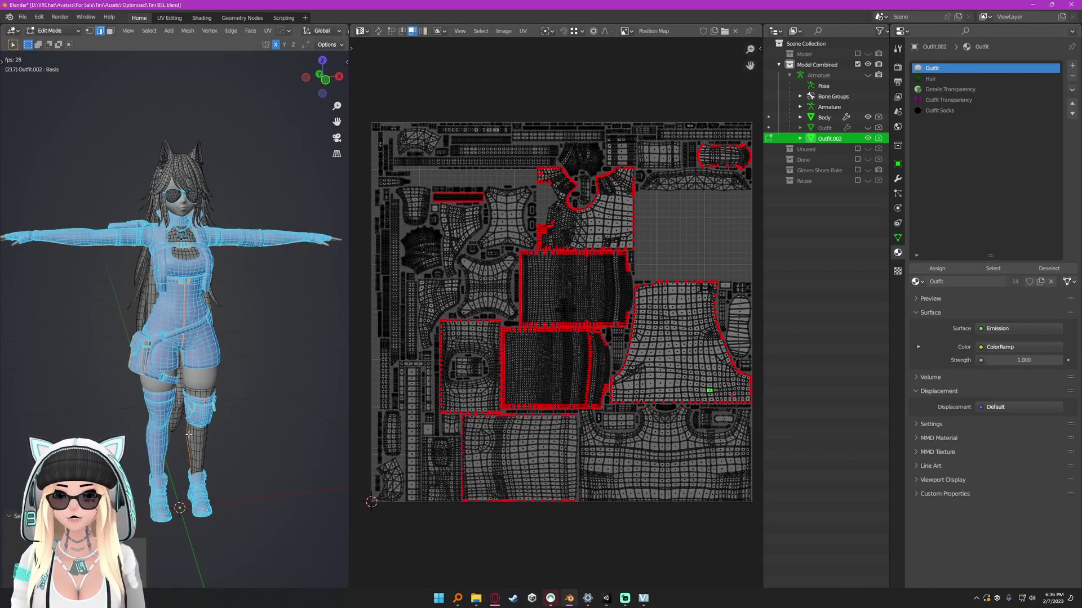
Step: Add a new UV map to the outfit mesh and name it UV Tile Discard
{"action": "left_click", "coordinate": [897, 239]}
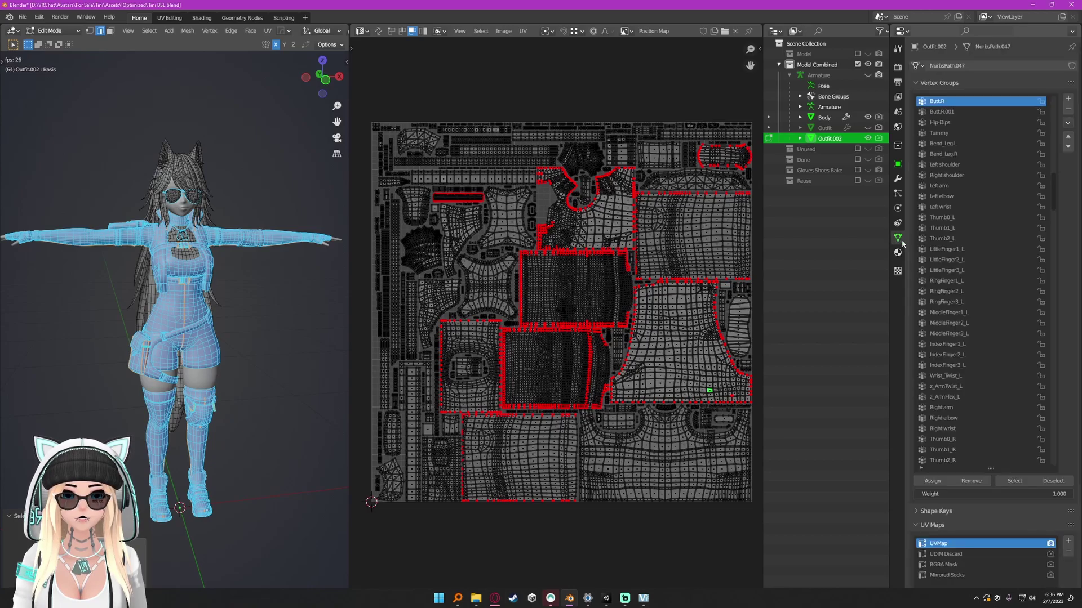
{"action": "left_click", "coordinate": [937, 83]}
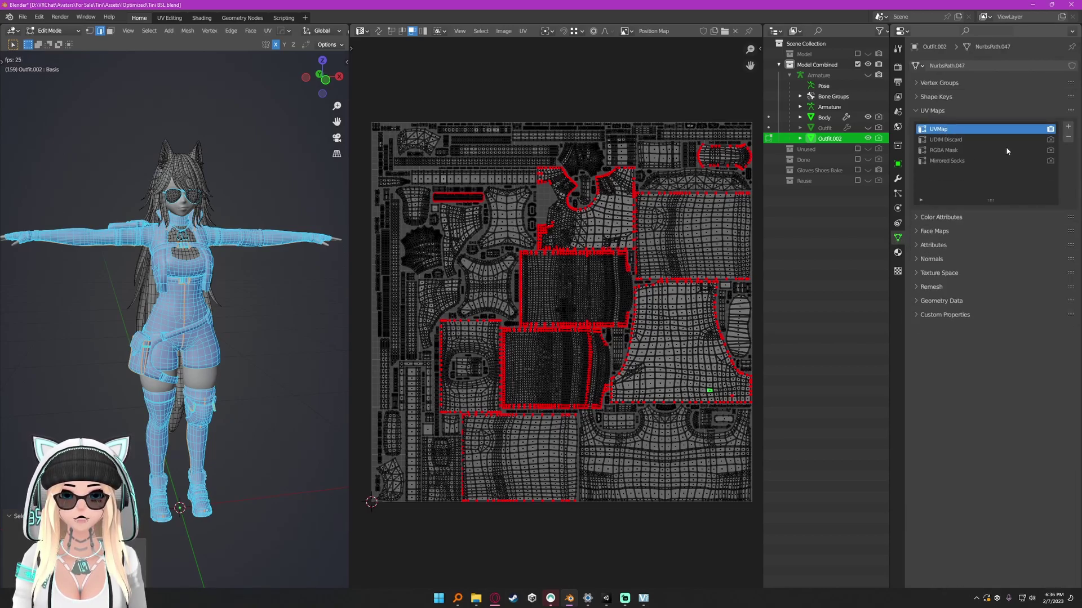
{"action": "left_click", "coordinate": [1068, 127]}
{"action": "double_click", "coordinate": [957, 172]}
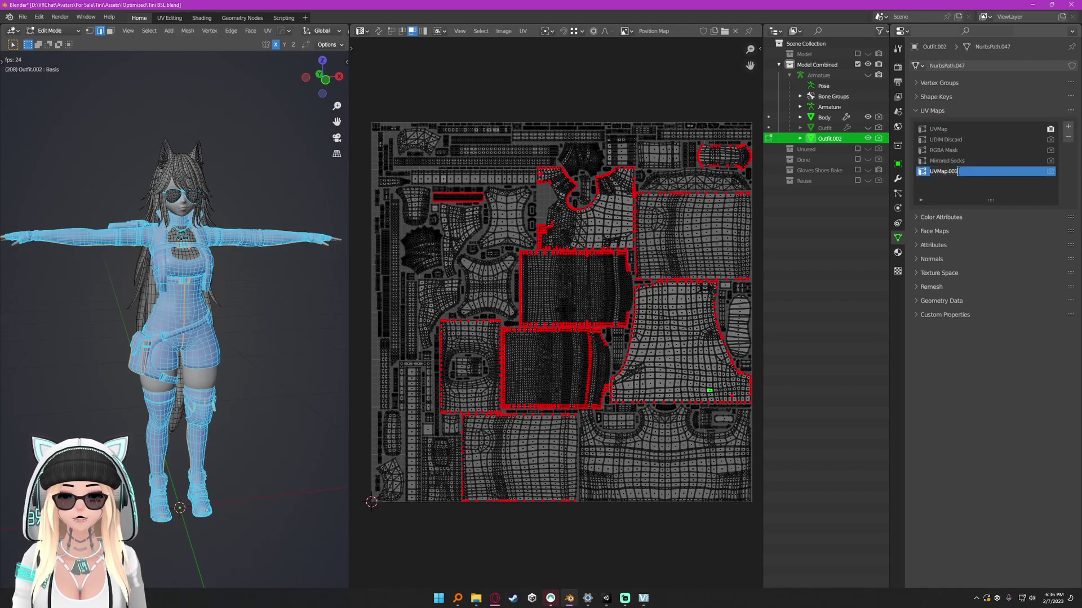
{"action": "type", "text": "UV Tile Di"}
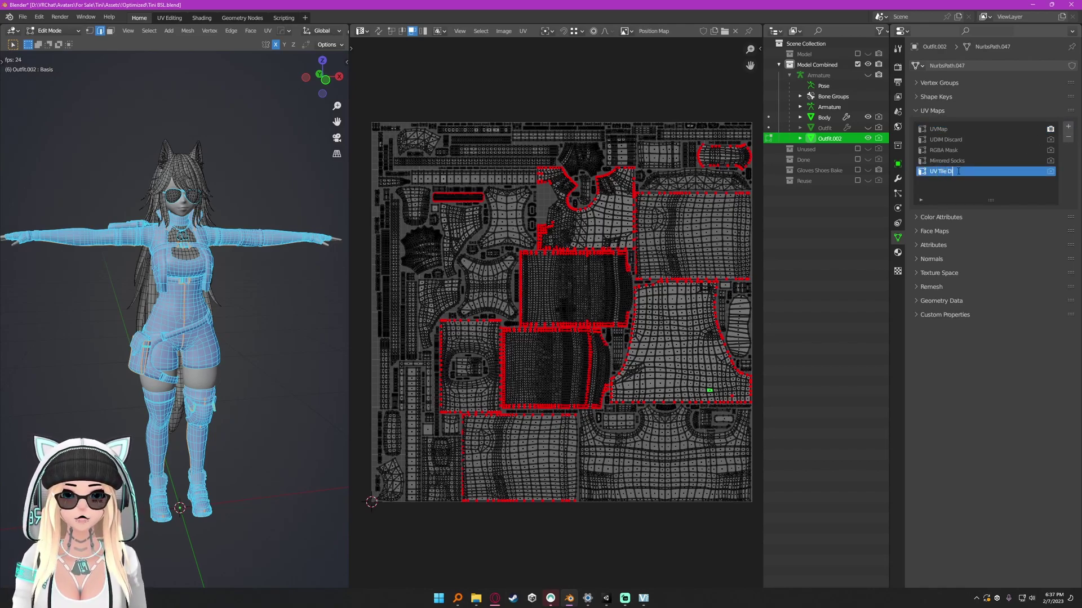
{"action": "type", "text": "scard"}
{"action": "key", "text": "Return"}
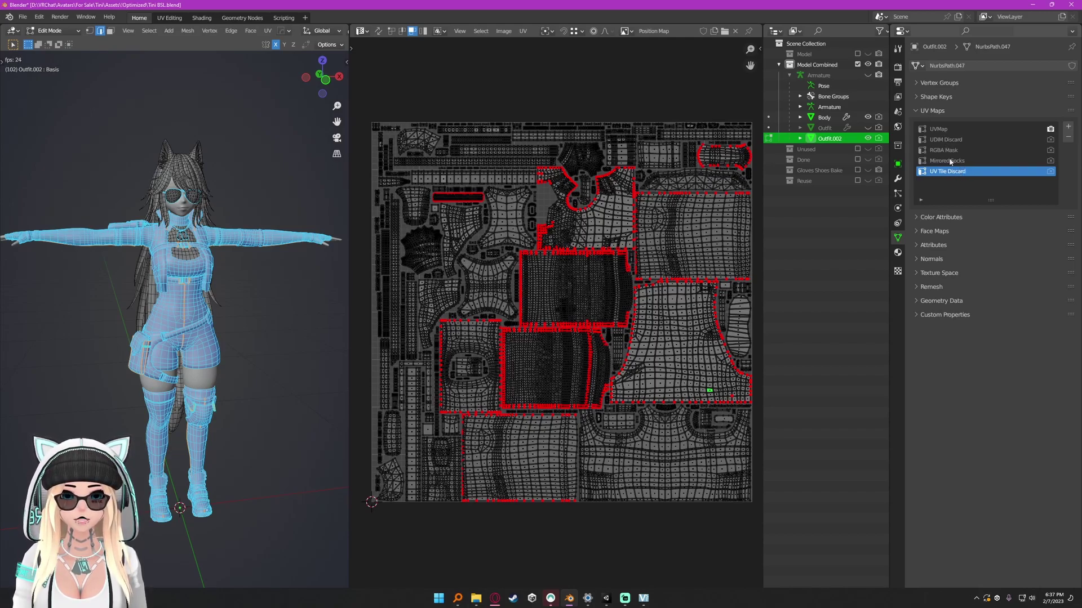
Step: Clear the mesh selection, then reselect the Outfit material's faces together with the linked sock meshes in face selection mode
{"action": "middle_click_drag", "start_coordinate": [234, 334], "coordinate": [229, 330]}
{"action": "key", "text": "alt+a"}
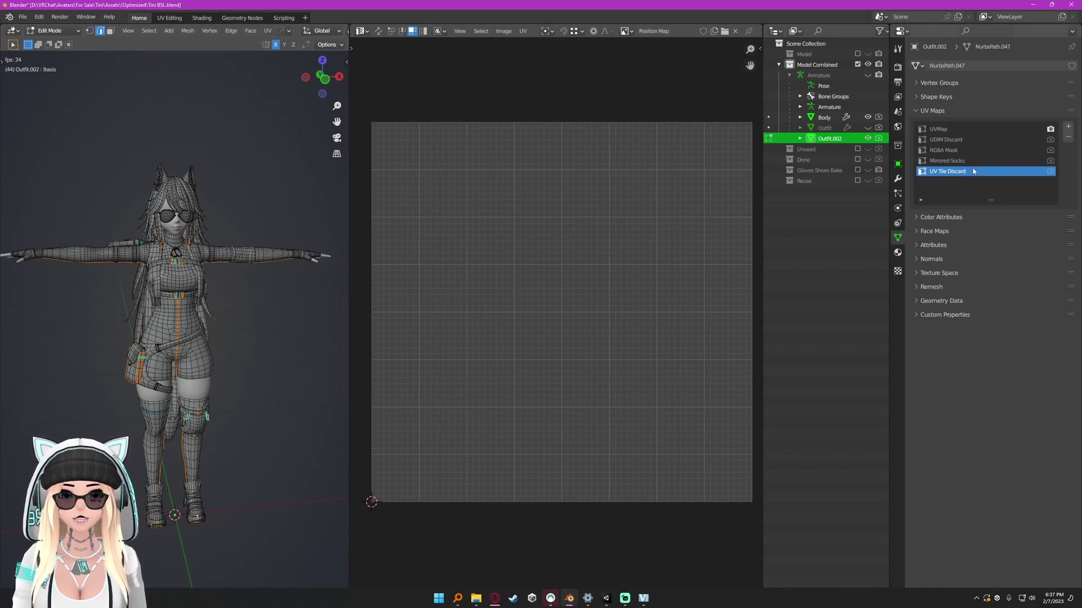
{"action": "key", "text": "1"}
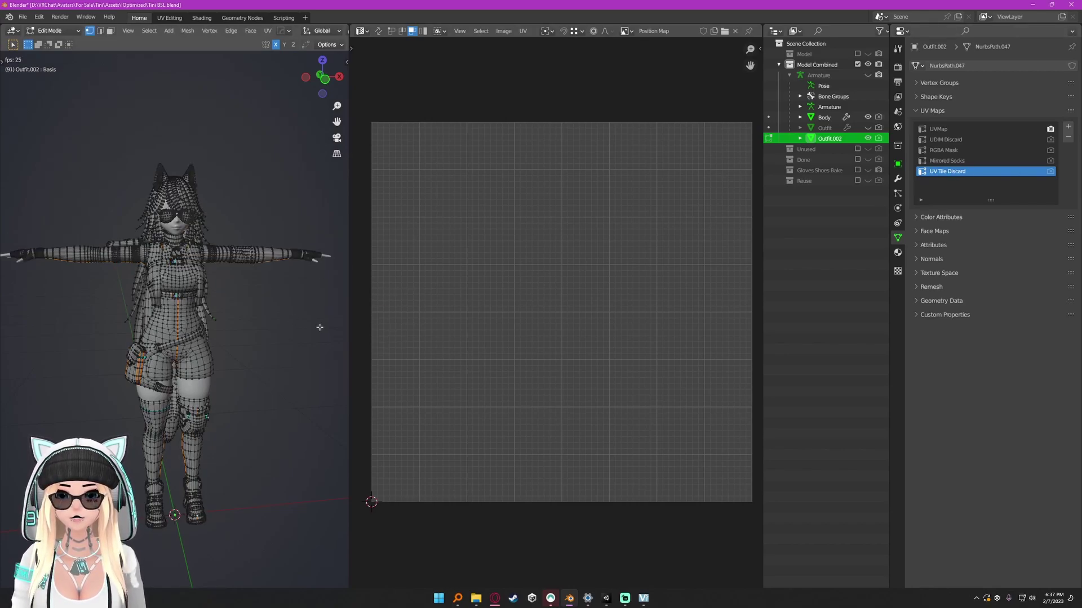
{"action": "key", "text": "3"}
{"action": "left_click", "coordinate": [897, 252]}
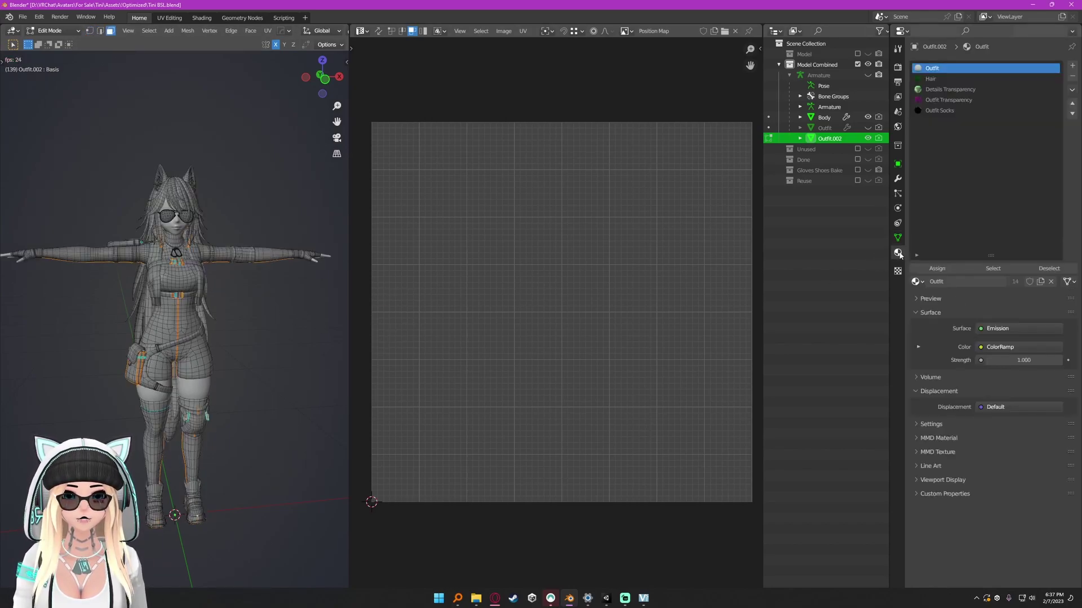
{"action": "left_click", "coordinate": [992, 269]}
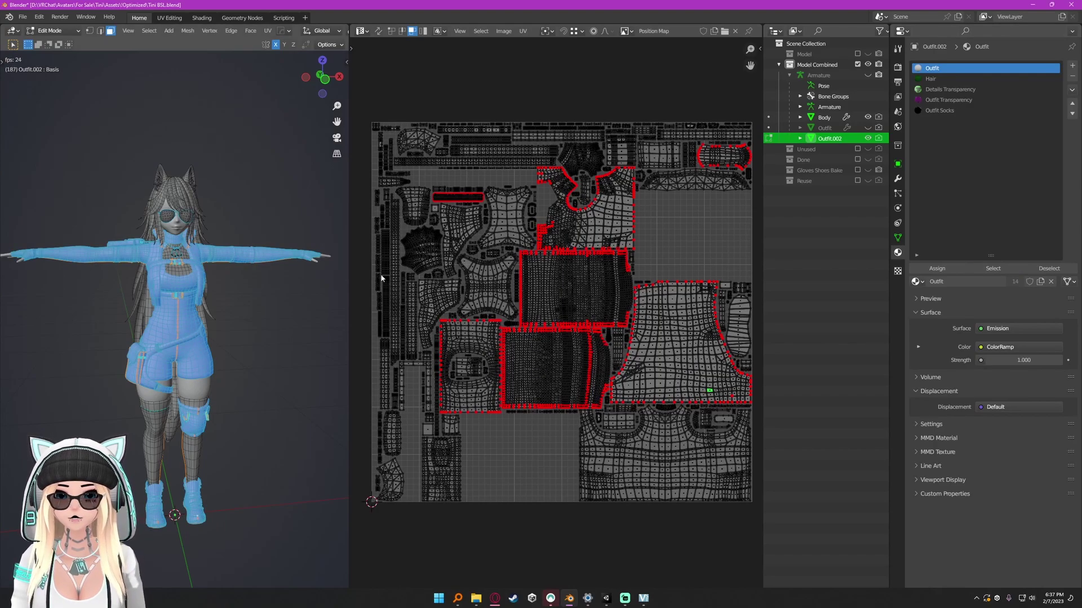
{"action": "key", "text": "l"}
{"action": "key", "text": "l"}
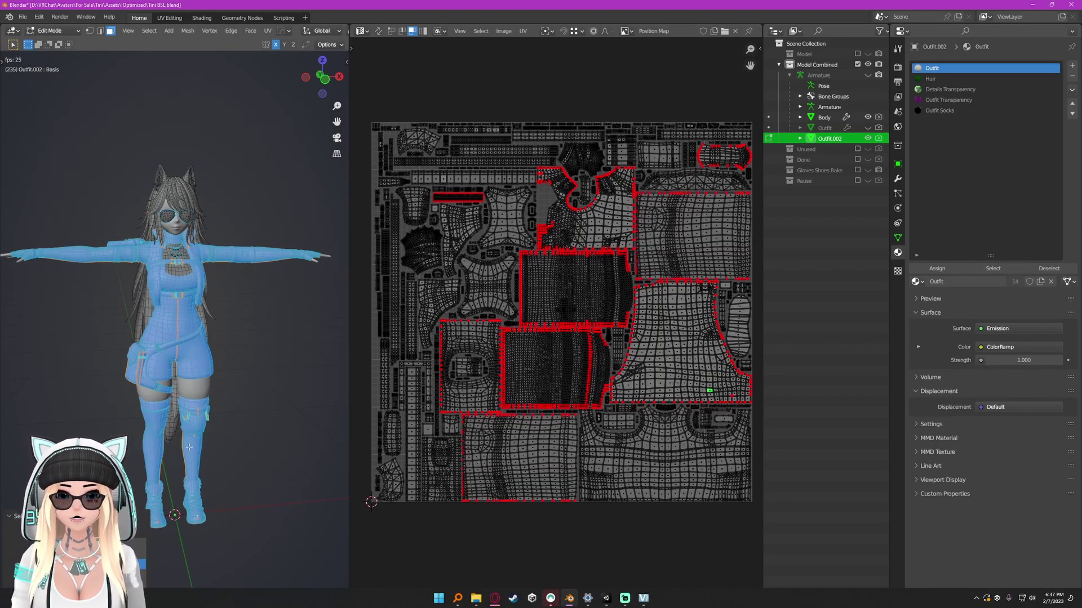
Step: Enlarge the UV Editor to full size and box-select all of the outfit's UVs
{"action": "key", "text": "ctrl+space"}
{"action": "scroll", "coordinate": [596, 287], "scroll_direction": "up", "scroll_amount": 1}
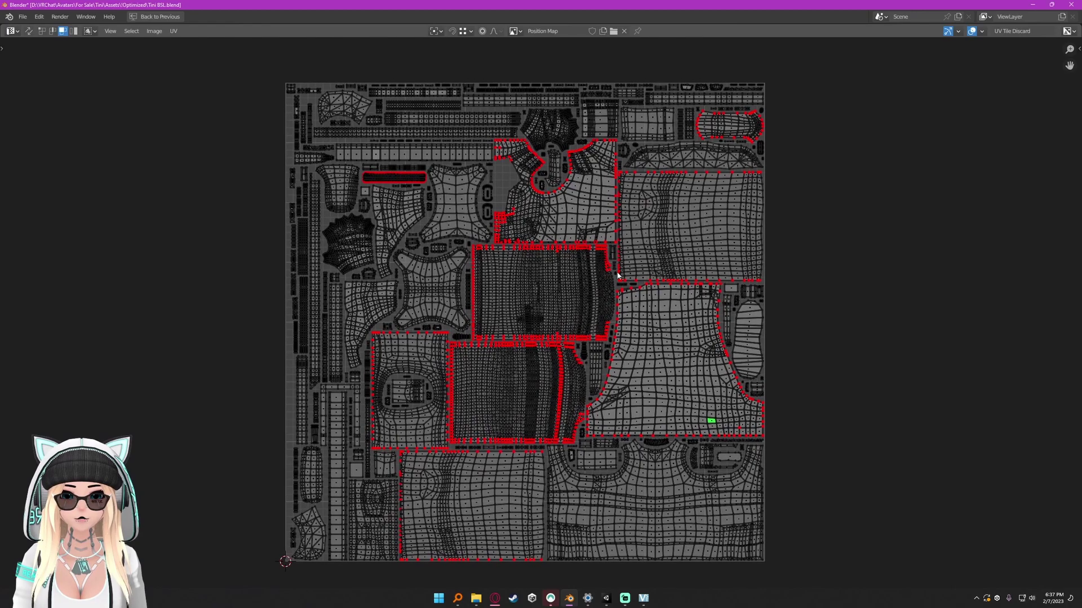
{"action": "key", "text": "ctrl+space"}
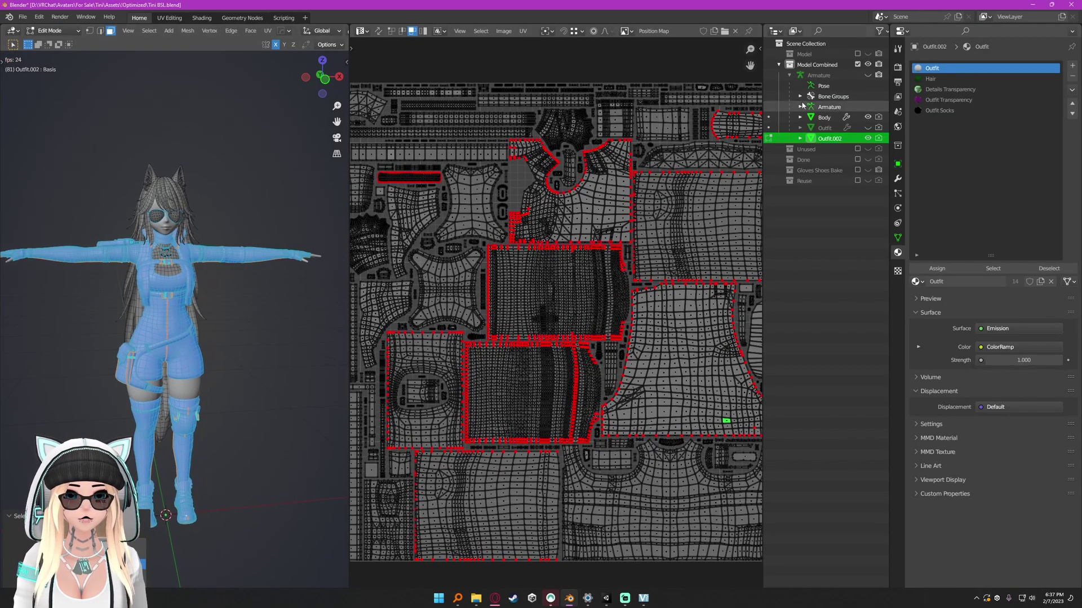
{"action": "scroll", "coordinate": [616, 169], "scroll_direction": "down", "scroll_amount": 3}
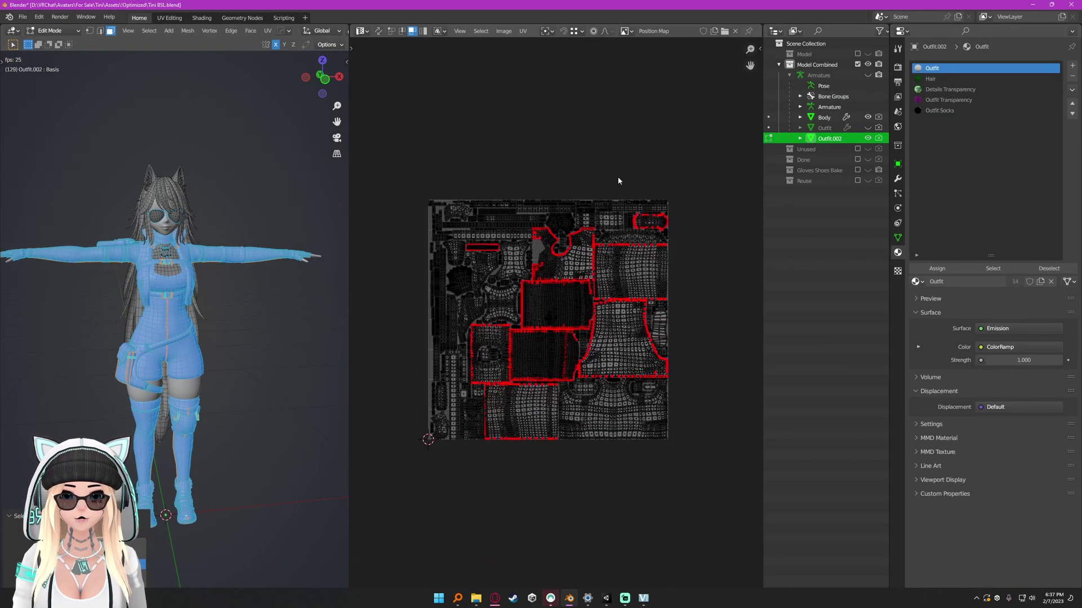
{"action": "middle_click_drag", "start_coordinate": [616, 158], "coordinate": [570, 193]}
{"action": "scroll", "coordinate": [570, 193], "scroll_direction": "down", "scroll_amount": 1}
{"action": "key", "text": "ctrl+space"}
{"action": "scroll", "coordinate": [652, 219], "scroll_direction": "down", "scroll_amount": 3}
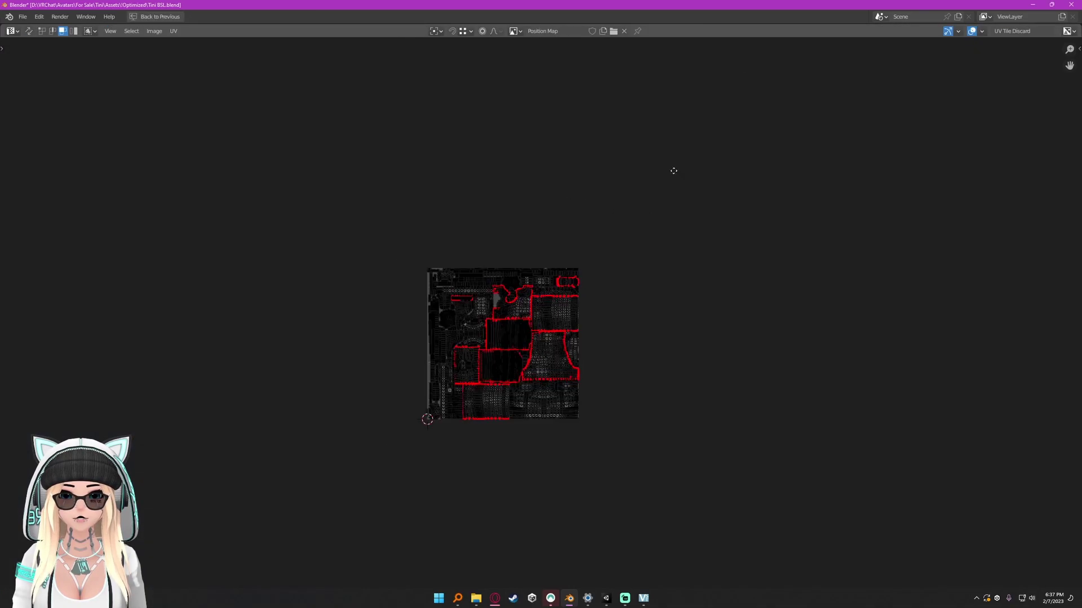
{"action": "middle_click_drag", "start_coordinate": [673, 169], "coordinate": [412, 255]}
{"action": "key", "text": "b"}
{"action": "left_click_drag", "start_coordinate": [224, 299], "coordinate": [454, 562]}
{"action": "middle_click_drag", "start_coordinate": [475, 447], "coordinate": [536, 386]}
{"action": "scroll", "coordinate": [536, 385], "scroll_direction": "up", "scroll_amount": 4}
{"action": "middle_click_drag", "start_coordinate": [459, 352], "coordinate": [668, 289]}
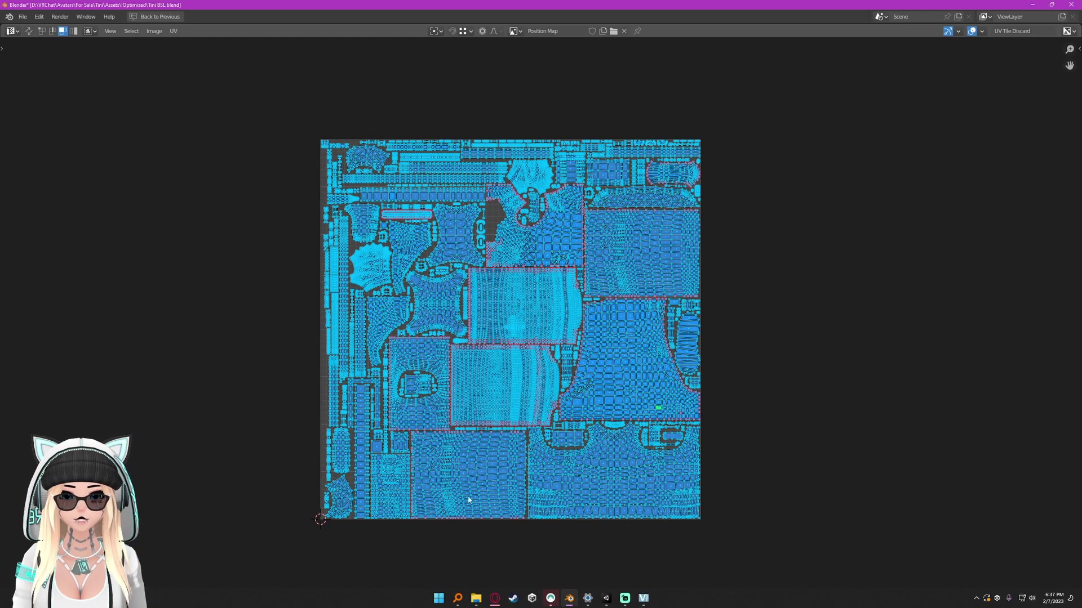
{"action": "scroll", "coordinate": [485, 239], "scroll_direction": "down", "scroll_amount": 1}
{"action": "middle_click_drag", "start_coordinate": [410, 243], "coordinate": [381, 298]}
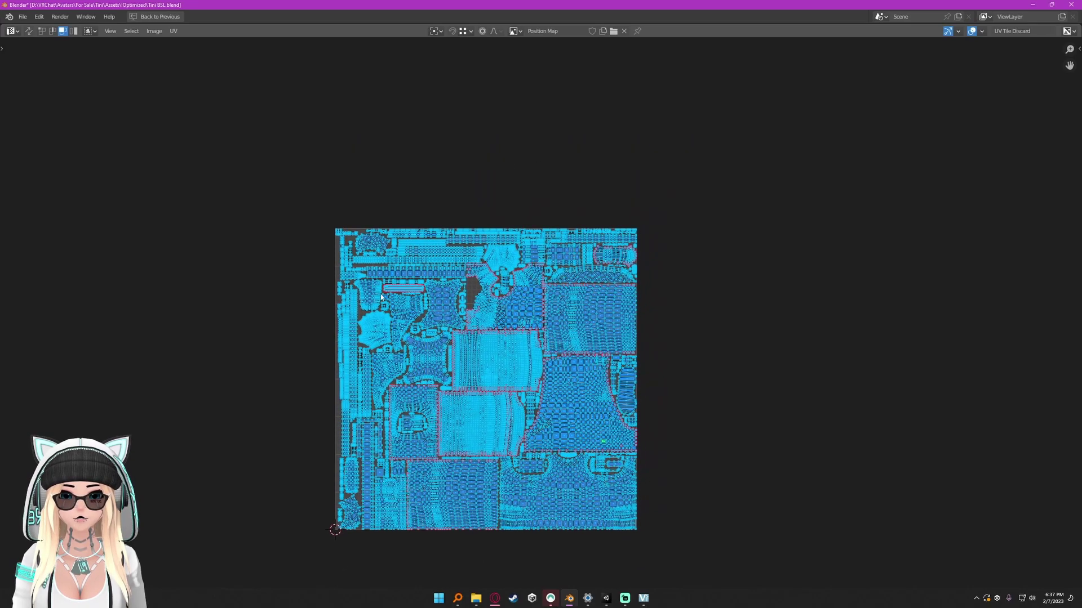
Step: Switch to Unity, examine the UV Tile Discard grid in the Outfit mesh's BSL_Outfit material, and return to Blender
{"action": "key", "text": "alt+tab"}
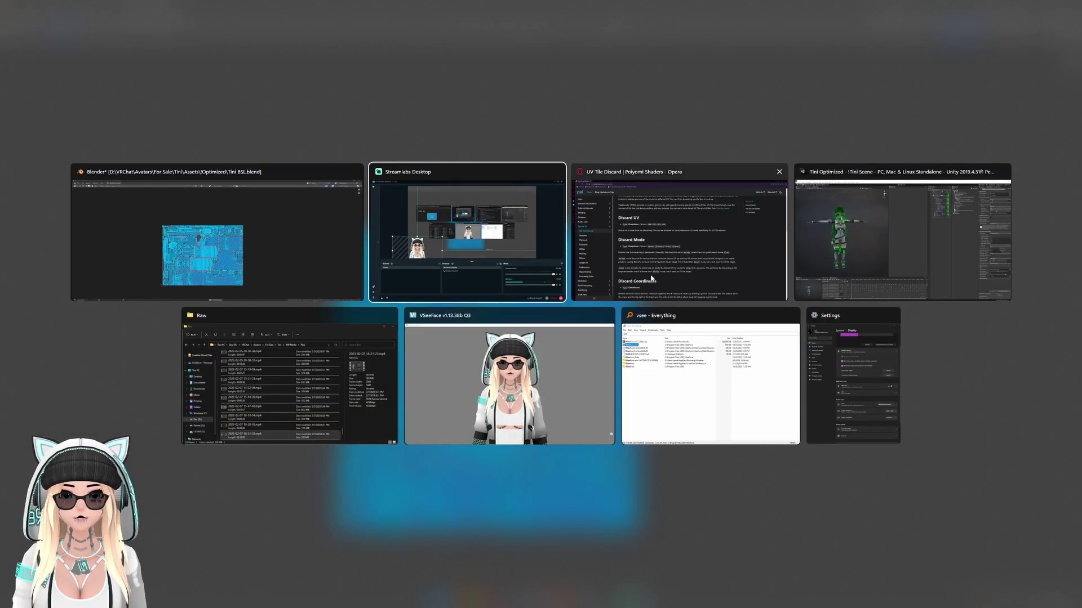
{"action": "left_click", "coordinate": [849, 269]}
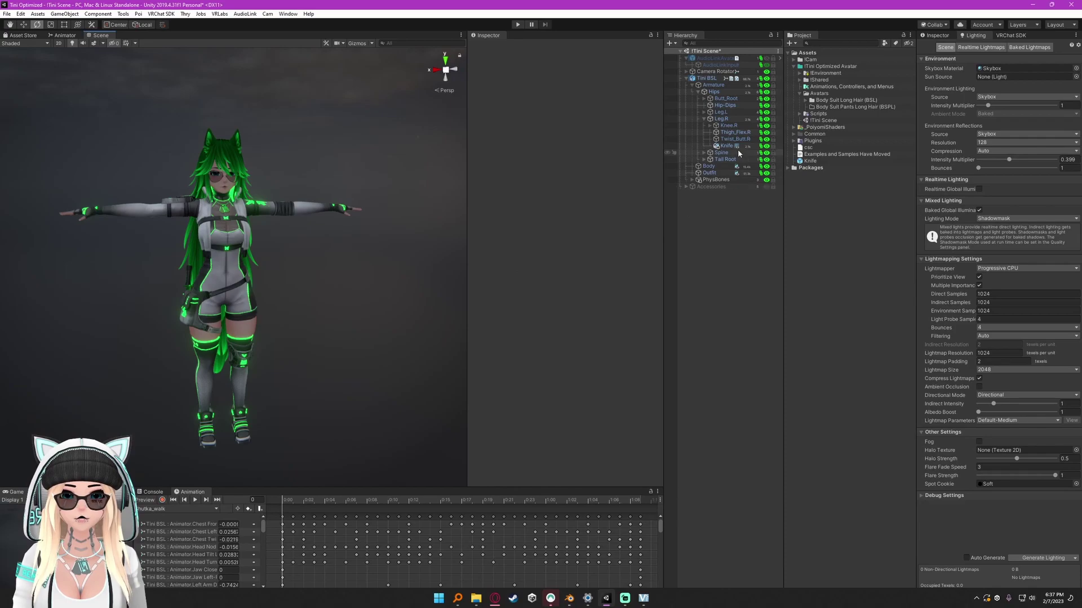
{"action": "left_click", "coordinate": [709, 172]}
{"action": "scroll", "coordinate": [525, 231], "scroll_direction": "down", "scroll_amount": 10}
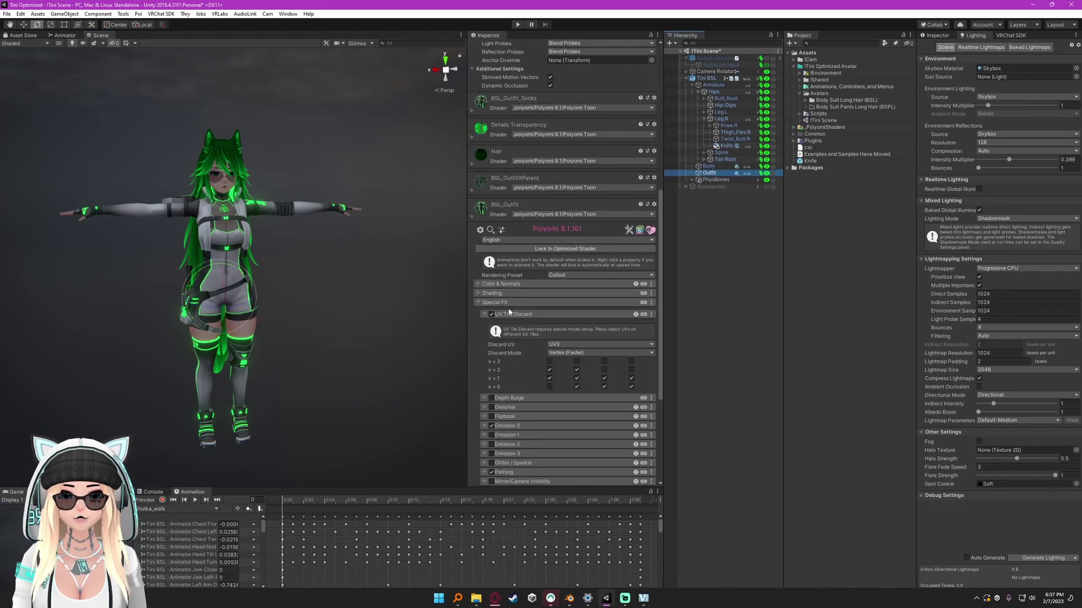
{"action": "left_click", "coordinate": [550, 376]}
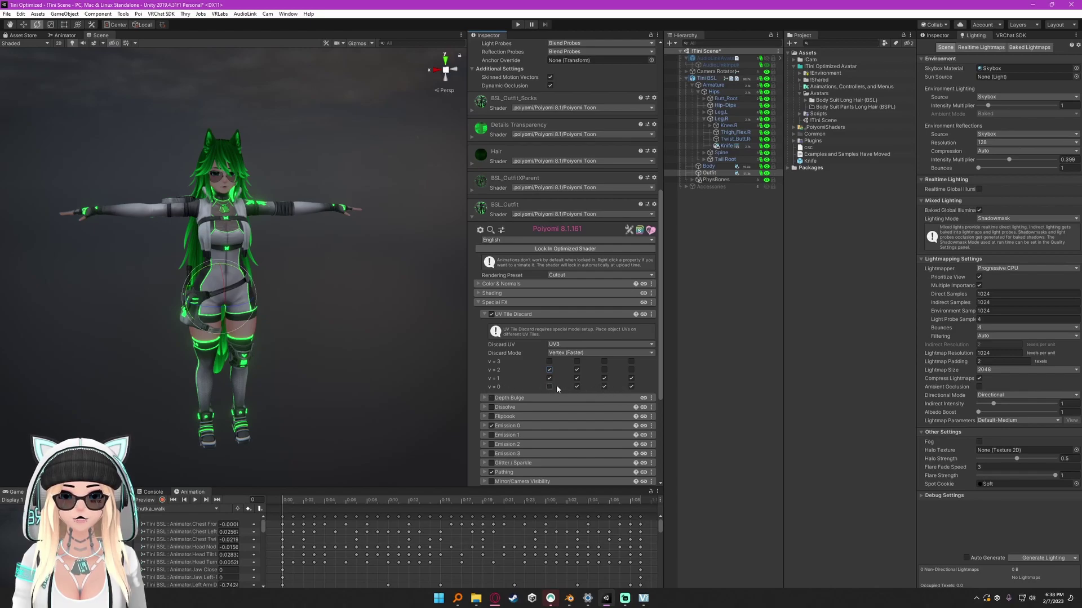
{"action": "key", "text": "alt+Tab"}
{"action": "left_click_drag", "start_coordinate": [253, 171], "coordinate": [755, 561]}
{"action": "key", "text": "alt+Tab"}
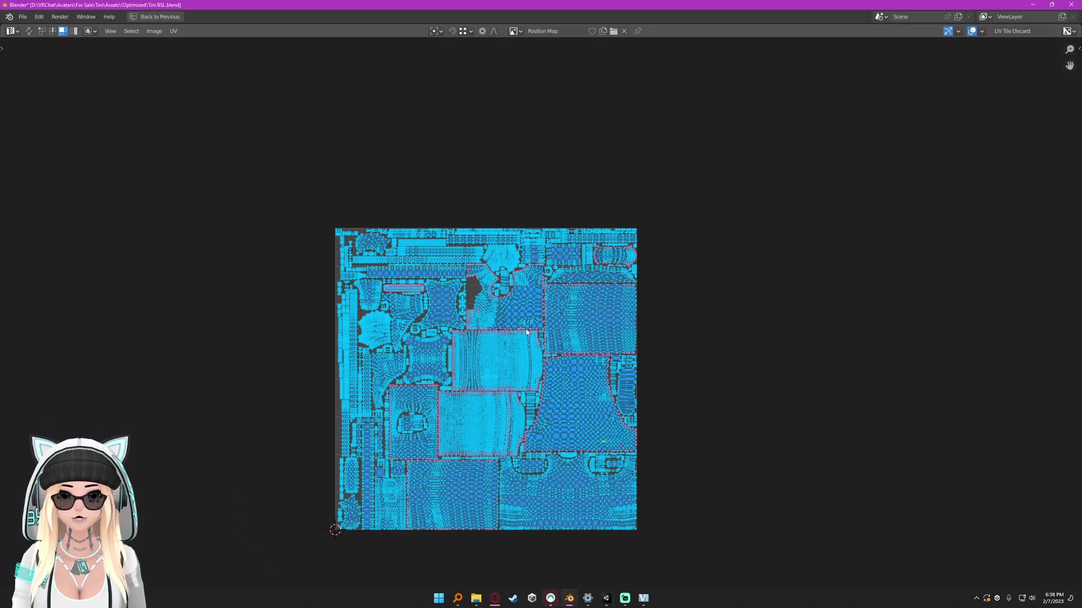
Step: Set the UV Editor's grid guides to 4 tiles in both X and Y
{"action": "middle_click_drag", "start_coordinate": [526, 332], "coordinate": [486, 303]}
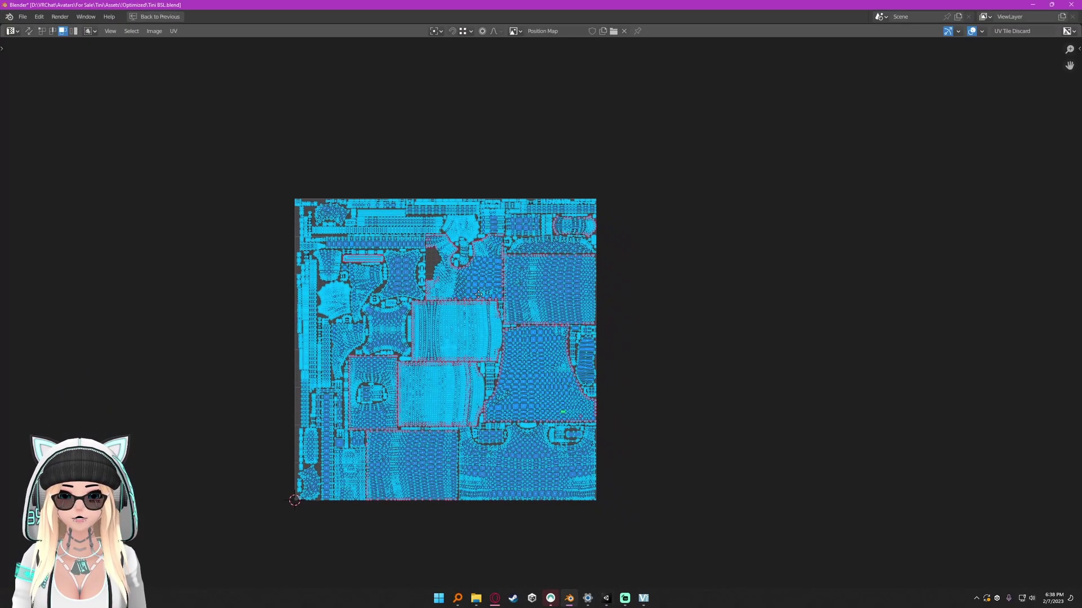
{"action": "left_click", "coordinate": [982, 32]}
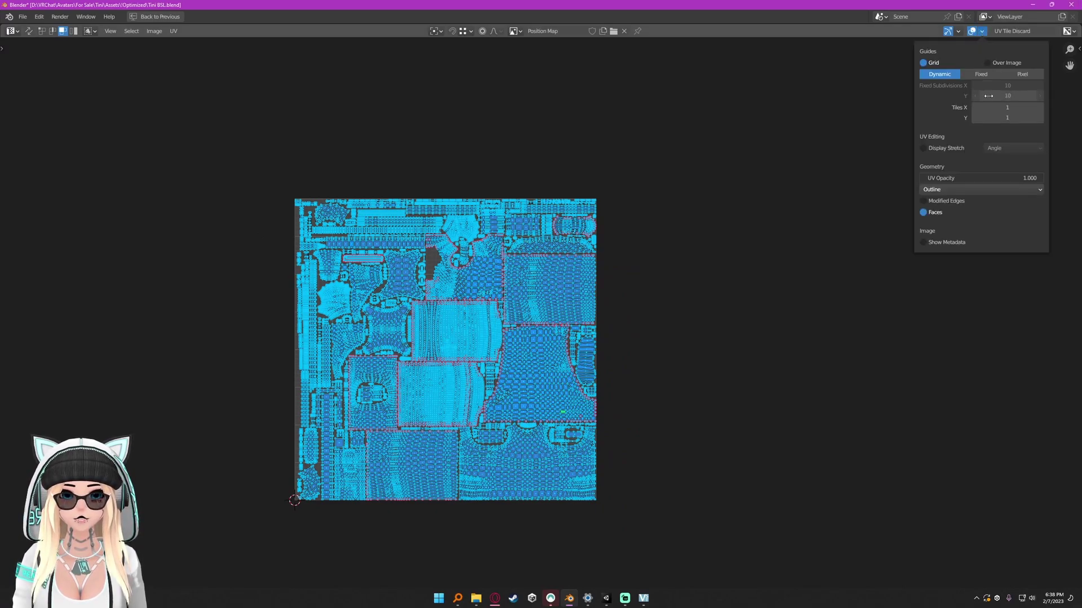
{"action": "left_click_drag", "start_coordinate": [972, 109], "coordinate": [972, 117]}
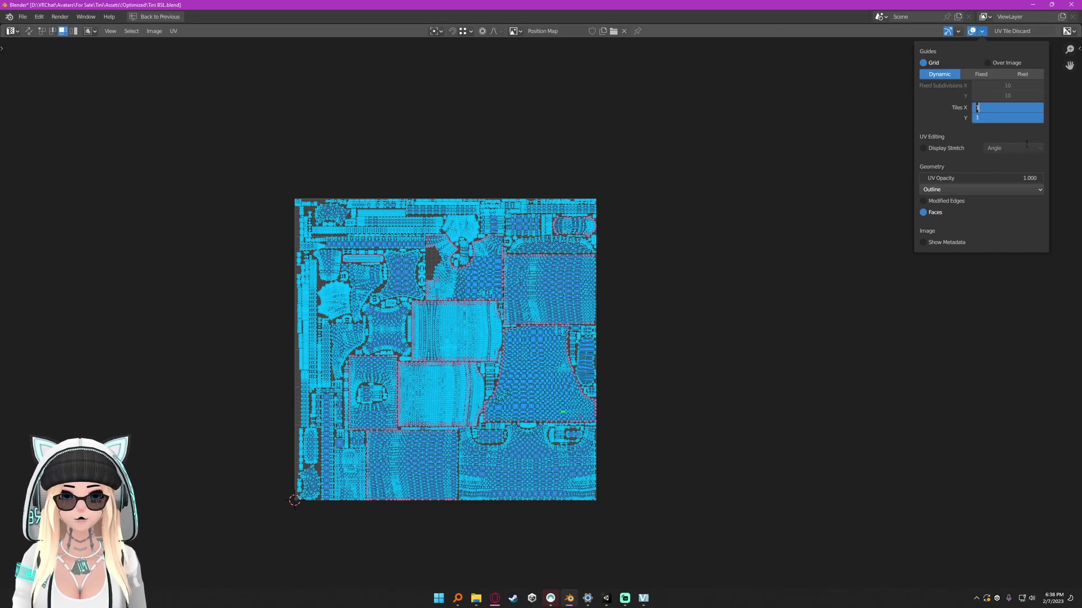
{"action": "type", "text": "4"}
{"action": "key", "text": "Return"}
{"action": "scroll", "coordinate": [733, 227], "scroll_direction": "down", "scroll_amount": 3}
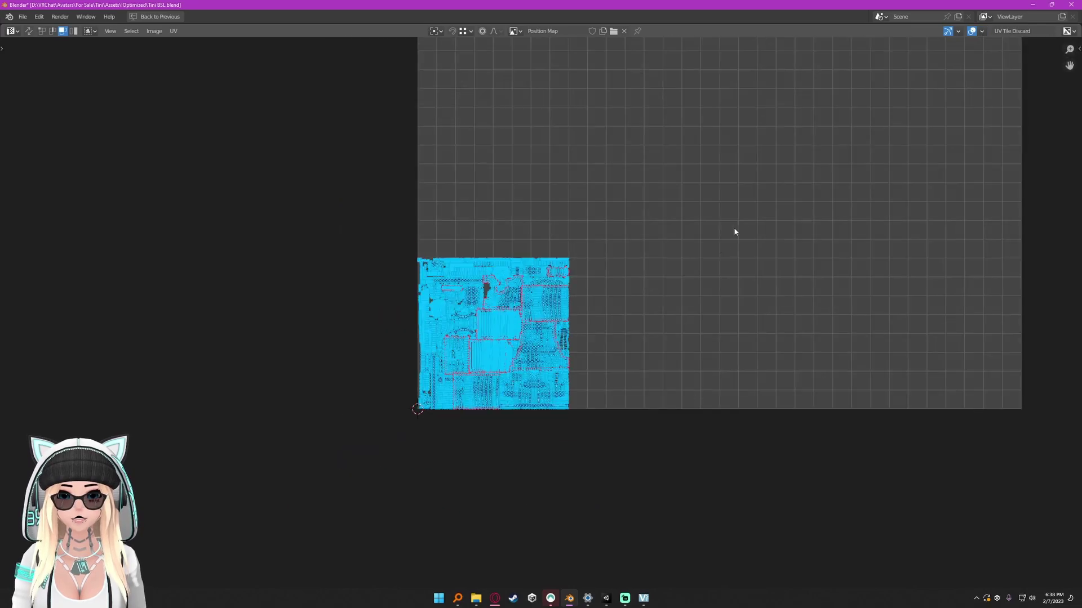
{"action": "middle_click_drag", "start_coordinate": [734, 228], "coordinate": [656, 319]}
{"action": "scroll", "coordinate": [655, 318], "scroll_direction": "down", "scroll_amount": 2}
{"action": "middle_click_drag", "start_coordinate": [707, 224], "coordinate": [673, 246]}
{"action": "scroll", "coordinate": [692, 251], "scroll_direction": "up", "scroll_amount": 1}
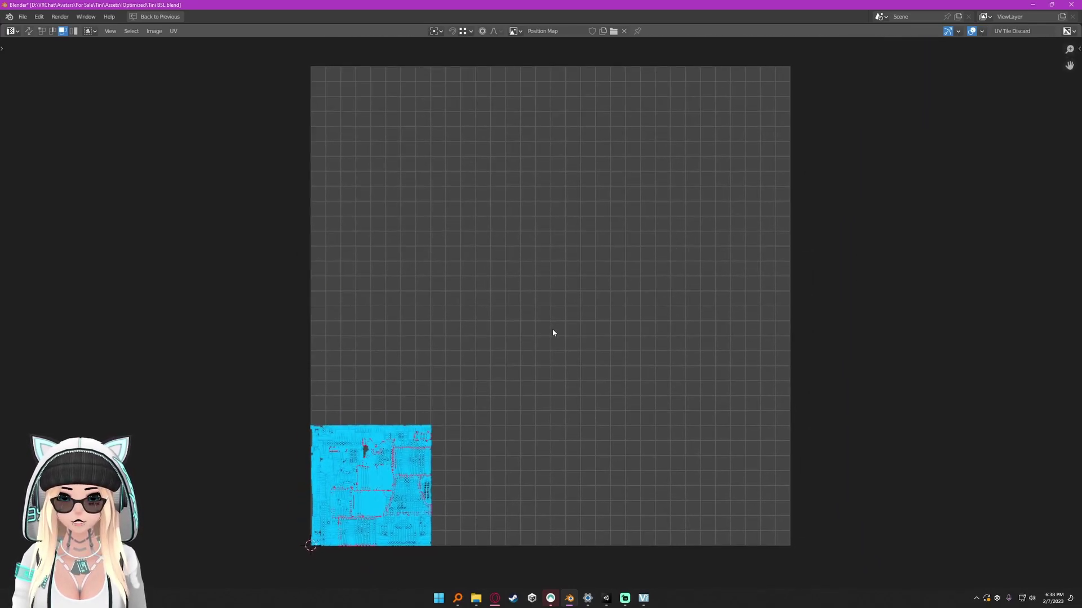
Step: Restore the split layout with the entire tile grid framed in the UV Editor
{"action": "key", "text": "ctrl+space"}
{"action": "scroll", "coordinate": [251, 317], "scroll_direction": "down", "scroll_amount": 4}
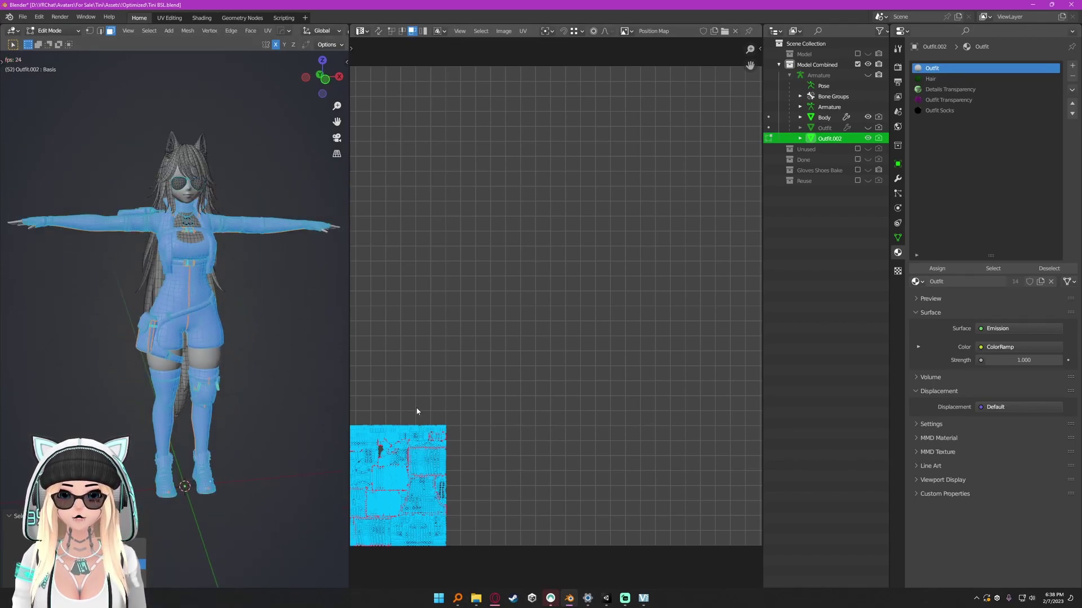
{"action": "mouse_move", "coordinate": [470, 406]}
{"action": "middle_mouse_down"}
{"action": "mouse_move", "coordinate": [480, 391]}
{"action": "mouse_move", "coordinate": [446, 399]}
{"action": "mouse_move", "coordinate": [462, 400]}
{"action": "middle_mouse_up"}
{"action": "scroll", "coordinate": [481, 391], "scroll_direction": "down", "scroll_amount": 1}
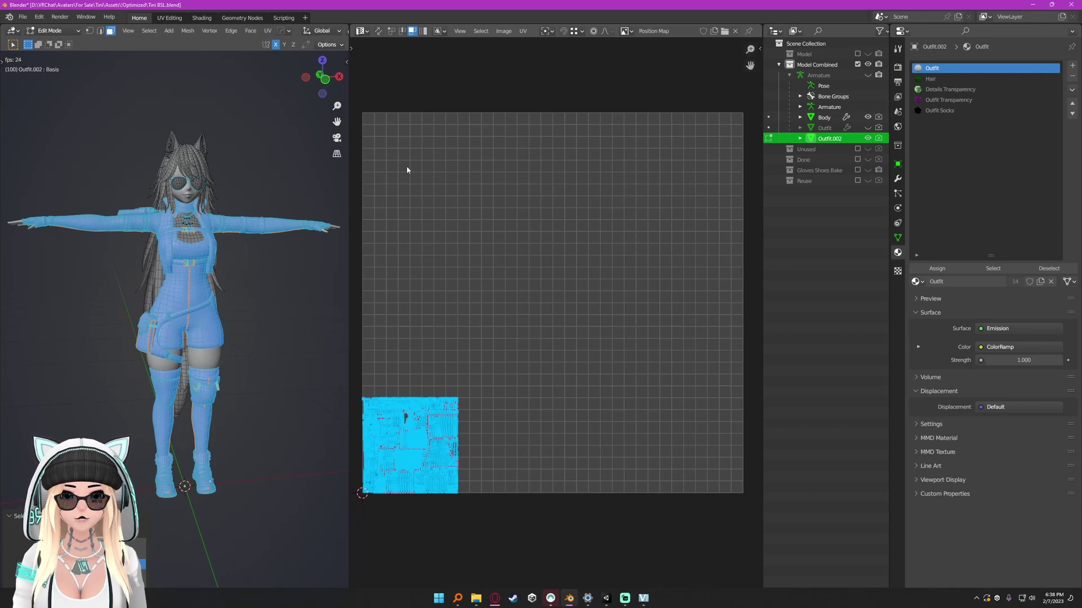
Step: Clear the mesh selection and select the hip pouch's linked flap in face selection mode, with the 3D viewport enlarged
{"action": "scroll", "coordinate": [246, 349], "scroll_direction": "up", "scroll_amount": 8}
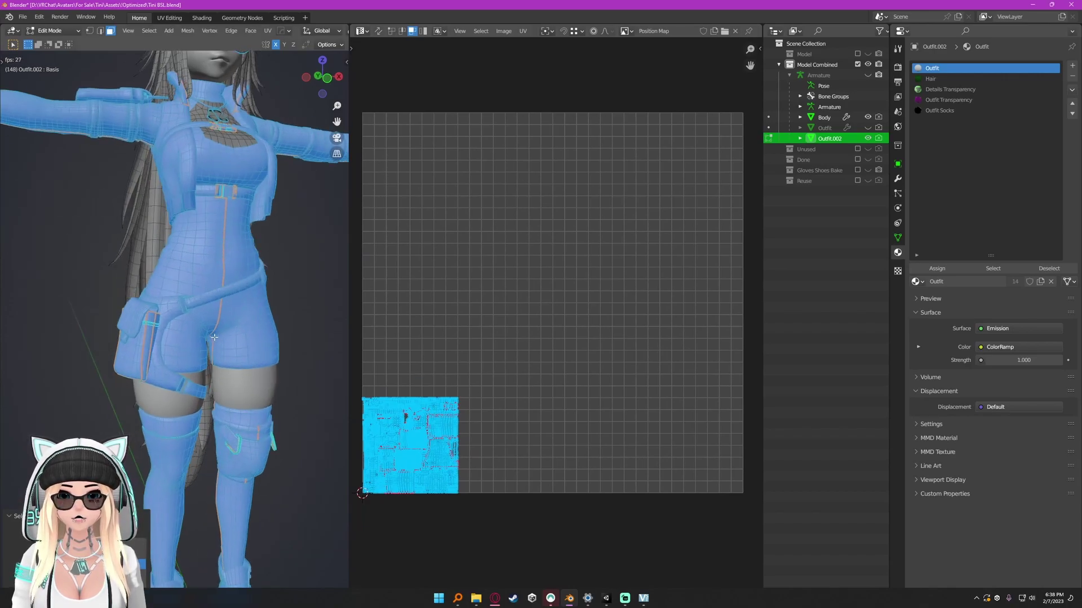
{"action": "key", "text": "1"}
{"action": "key", "text": "alt+a"}
{"action": "key", "text": "3"}
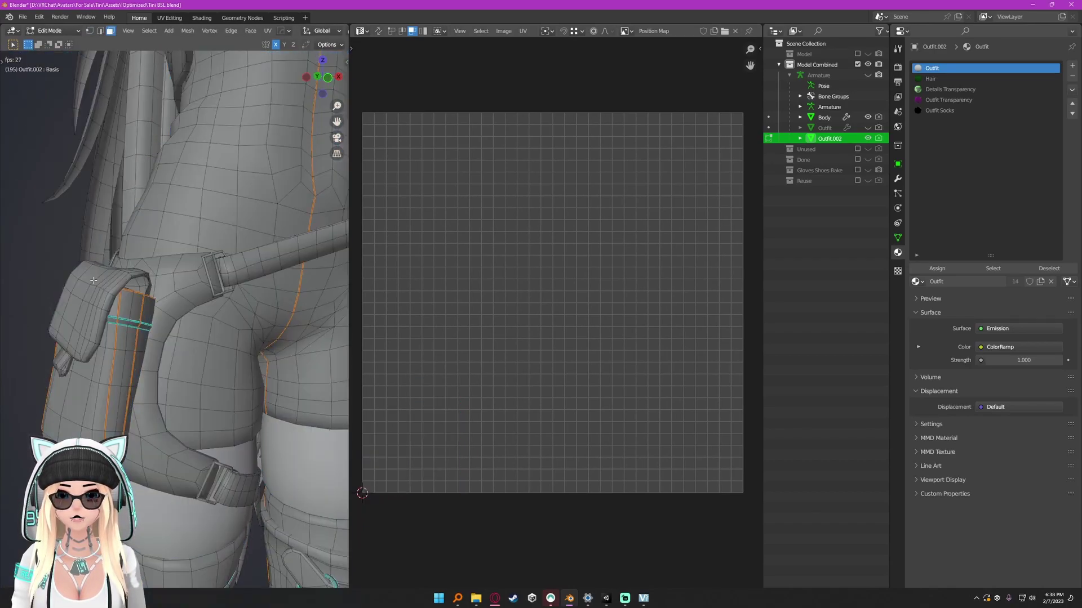
{"action": "left_click", "coordinate": [98, 315]}
{"action": "key", "text": "ctrl+l"}
{"action": "key", "text": "ctrl+space"}
{"action": "scroll", "coordinate": [614, 352], "scroll_direction": "down", "scroll_amount": 4}
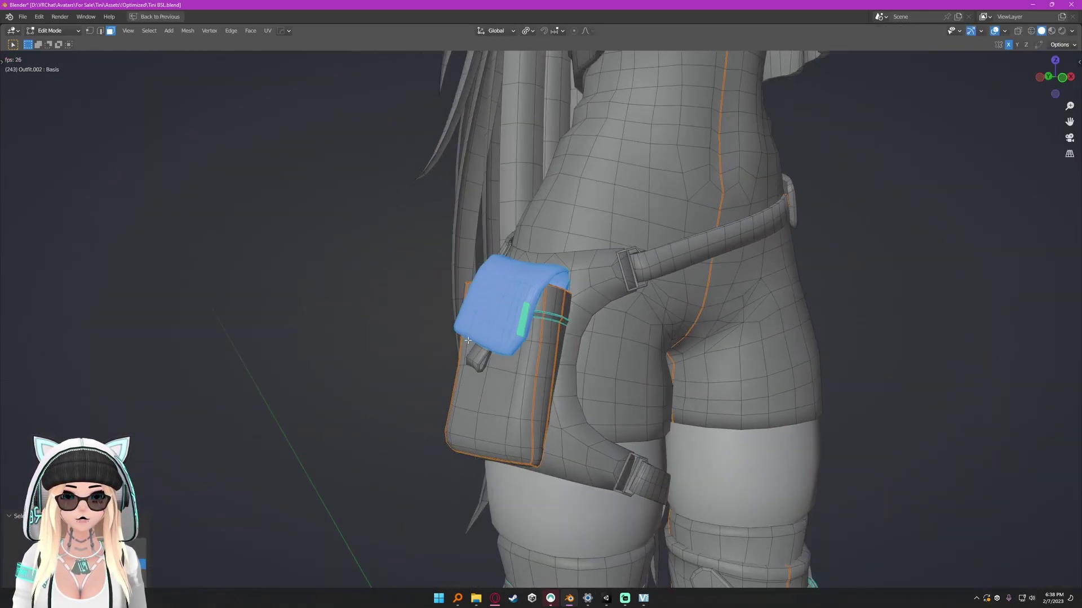
{"action": "middle_click_drag", "start_coordinate": [614, 355], "coordinate": [606, 327]}
Step: In vertex selection mode, clear the old selection and select the linked geometry of the hip pouch's flap, pull tab, body and backing panel
{"action": "key", "text": "1"}
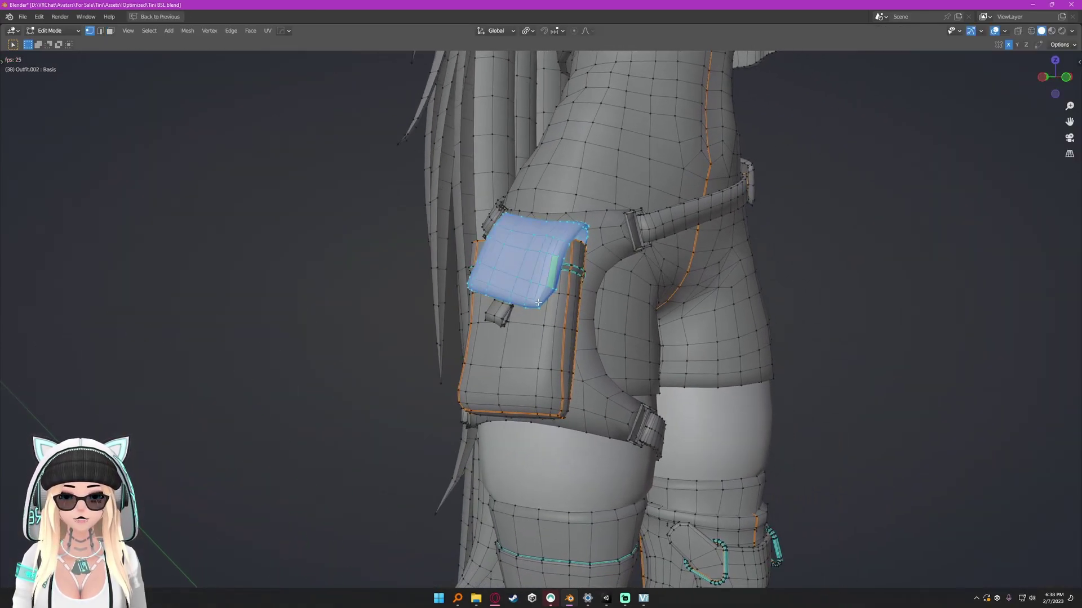
{"action": "left_click", "coordinate": [537, 301]}
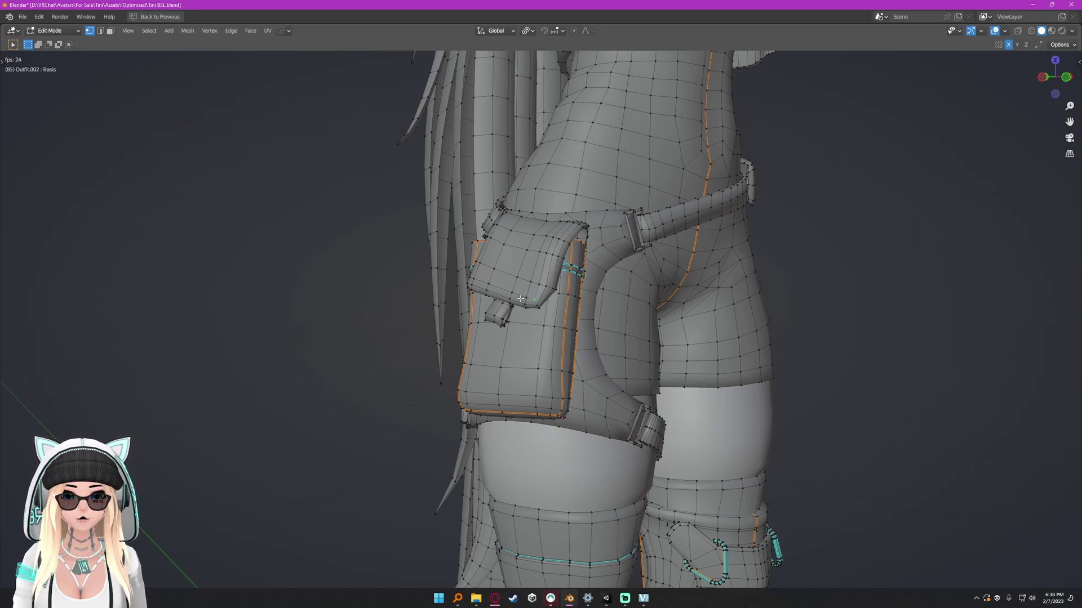
{"action": "key", "text": "l"}
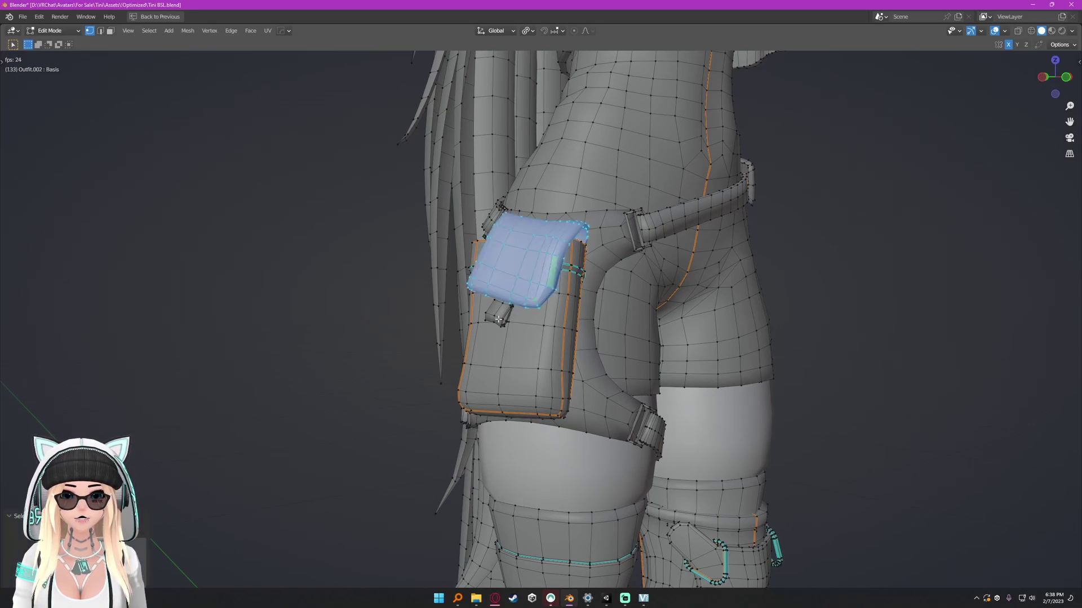
{"action": "key", "text": "l"}
{"action": "key", "text": "l"}
{"action": "key", "text": "l"}
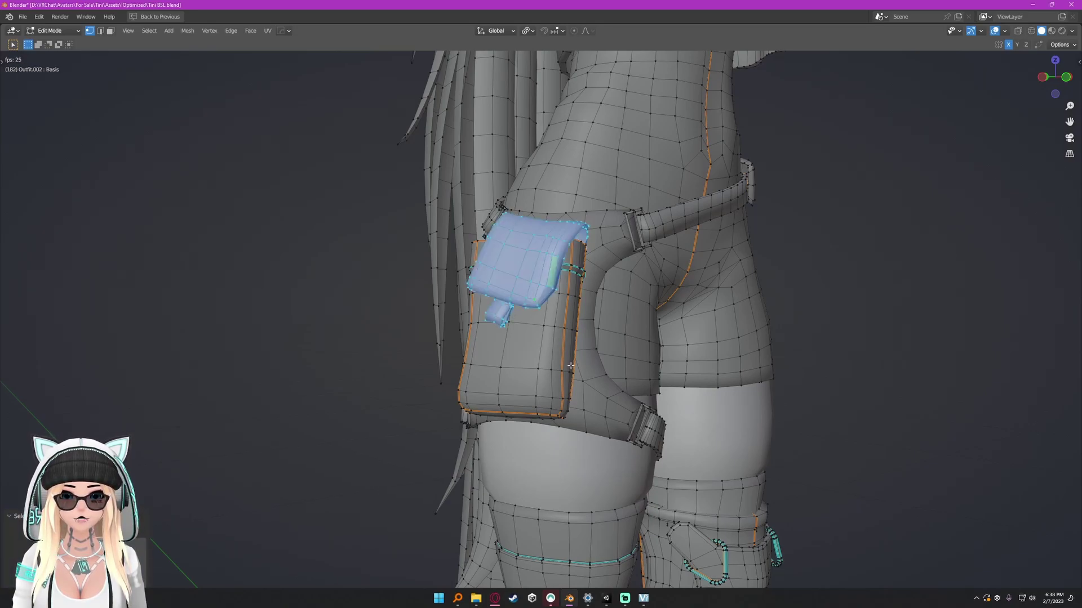
{"action": "key", "text": "l"}
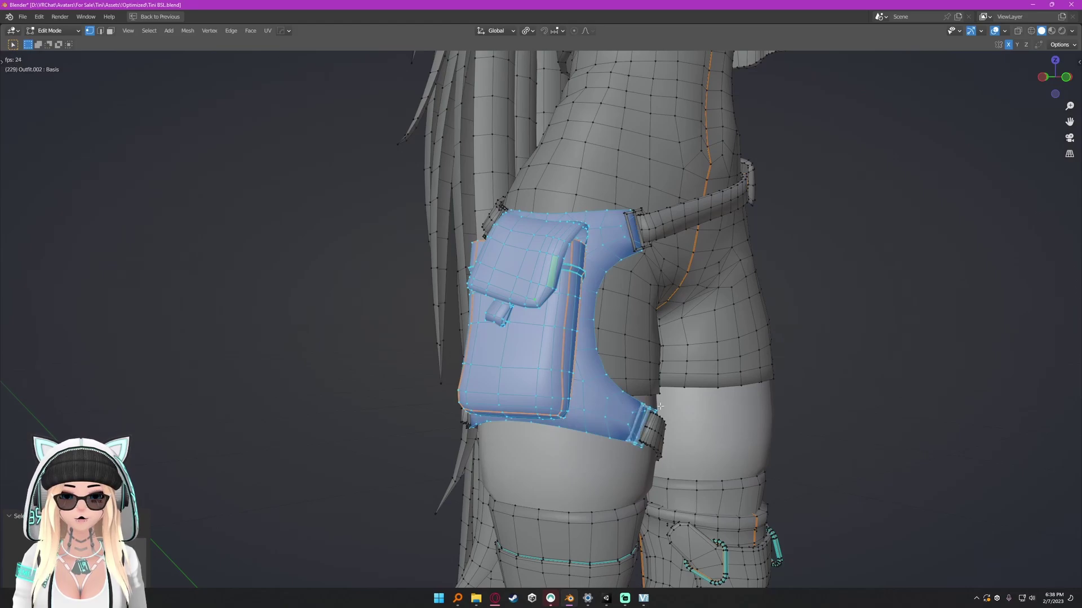
Step: Add the linked thigh strap and its front buckle parts to the hip pouch selection
{"action": "scroll", "coordinate": [676, 400], "scroll_direction": "up", "scroll_amount": 3}
{"action": "middle_click_drag", "start_coordinate": [688, 399], "coordinate": [594, 364]}
{"action": "key", "text": "l"}
{"action": "key", "text": "l"}
{"action": "key", "text": "l"}
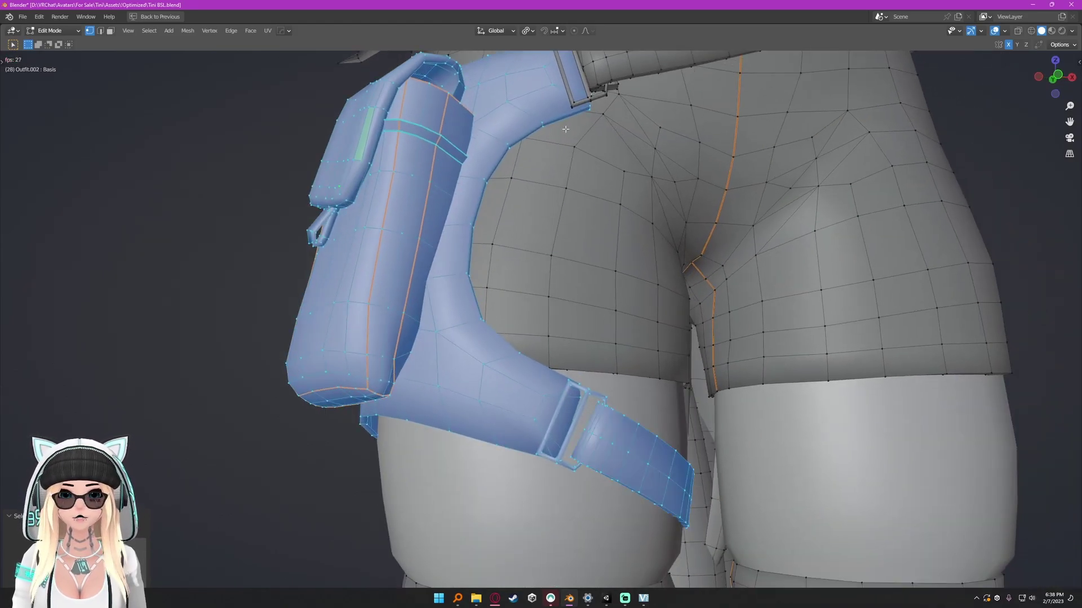
Step: Extend the selection with the pouch's rear buckles and waist belt so the whole hip pouch assembly is selected
{"action": "scroll", "coordinate": [605, 90], "scroll_direction": "down", "scroll_amount": 3}
{"action": "middle_click_drag", "start_coordinate": [411, 164], "coordinate": [536, 198]}
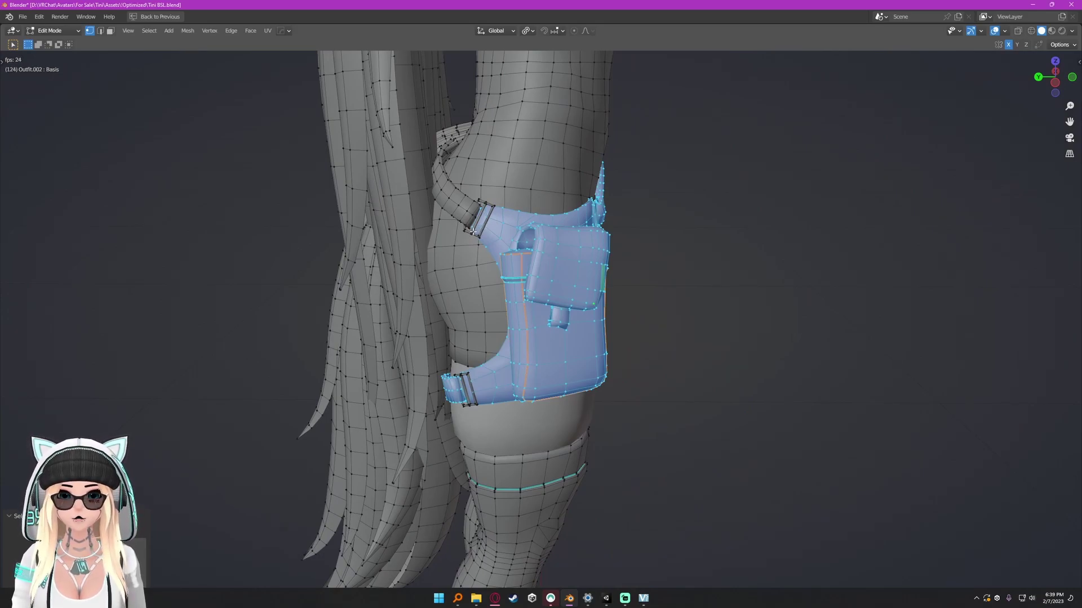
{"action": "key", "text": "l"}
{"action": "key", "text": "l"}
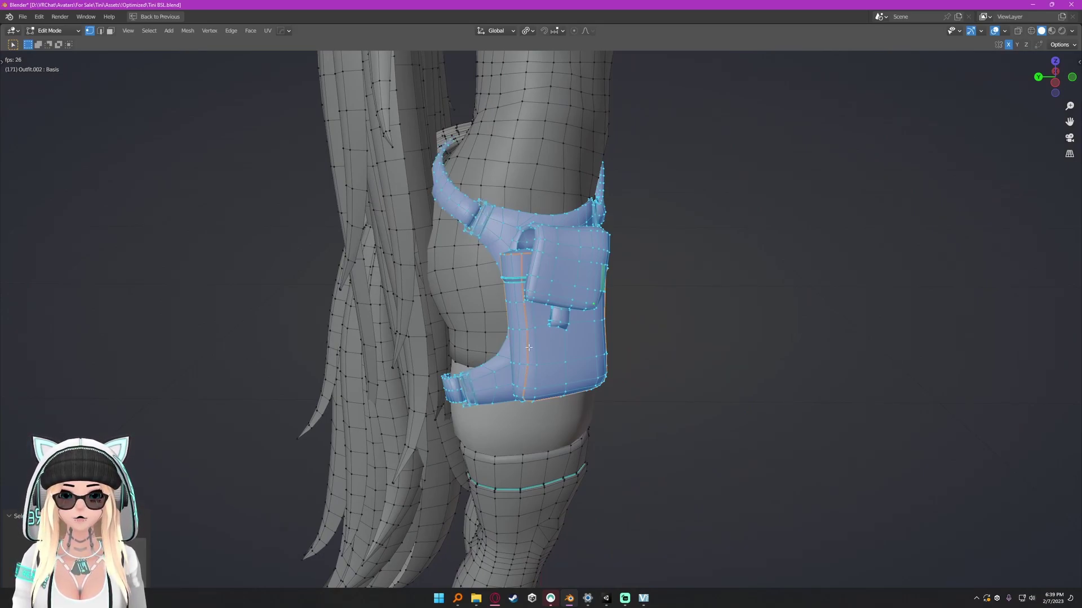
{"action": "scroll", "coordinate": [462, 378], "scroll_direction": "down", "scroll_amount": 3}
{"action": "middle_click_drag", "start_coordinate": [463, 378], "coordinate": [276, 361]}
{"action": "key", "text": "l"}
Step: Try moving the selected hip pouch away from the body to check that every part is included
{"action": "scroll", "coordinate": [612, 259], "scroll_direction": "down", "scroll_amount": 2}
{"action": "middle_click_drag", "start_coordinate": [620, 265], "coordinate": [710, 275]}
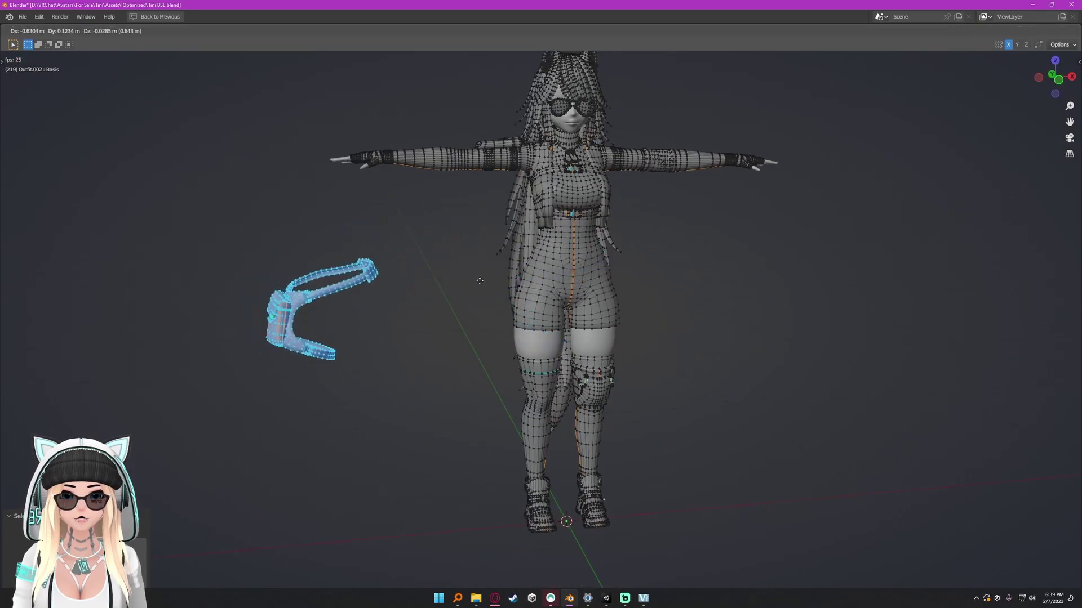
{"action": "scroll", "coordinate": [647, 285], "scroll_direction": "up", "scroll_amount": 3}
{"action": "key", "text": "2"}
{"action": "scroll", "coordinate": [640, 284], "scroll_direction": "down", "scroll_amount": 1}
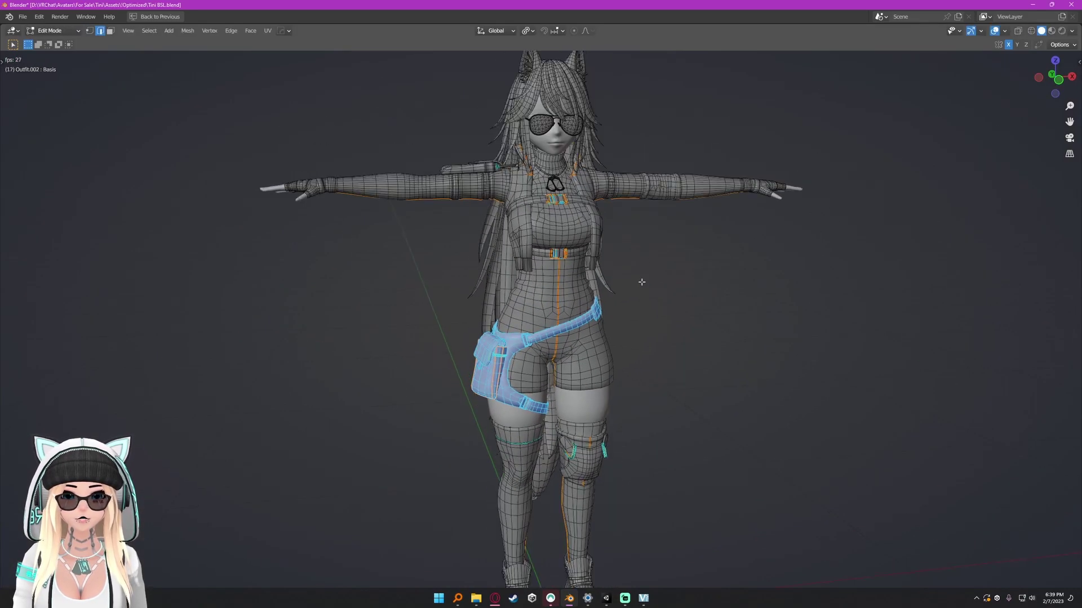
{"action": "mouse_move", "coordinate": [640, 262]}
{"action": "middle_mouse_down", "text": "shift"}
{"action": "mouse_move", "coordinate": [630, 282]}
{"action": "mouse_move", "coordinate": [640, 273]}
{"action": "middle_mouse_up", "text": "shift"}
{"action": "middle_click_drag", "start_coordinate": [639, 257], "coordinate": [654, 278], "text": "shift"}
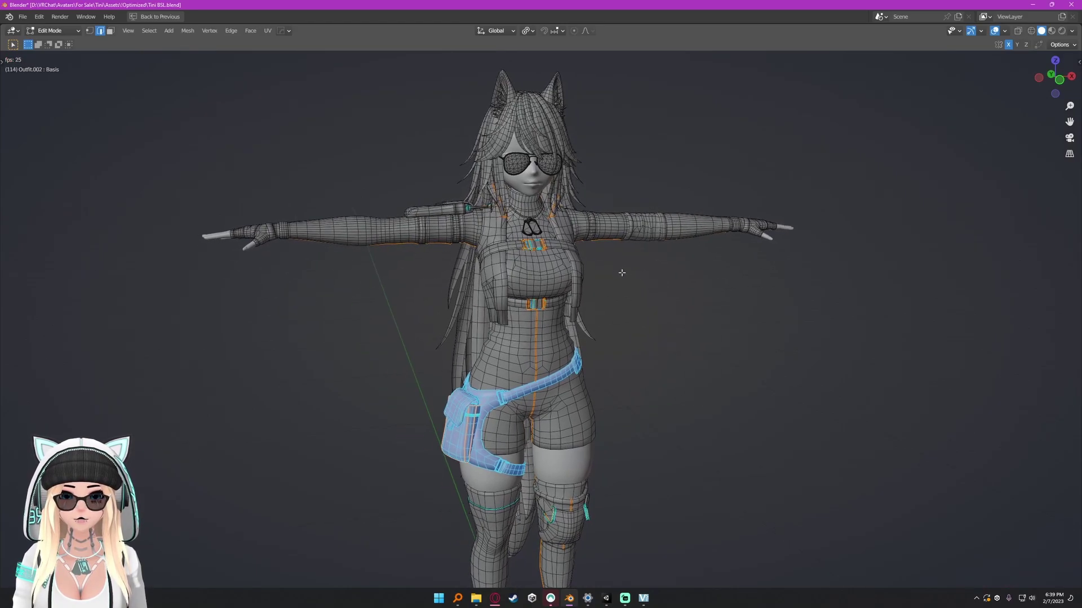
Step: Restore the split layout and add a vertex group named "Hip Pouchh" to the Outfit.002 mesh
{"action": "key", "text": "ctrl+space"}
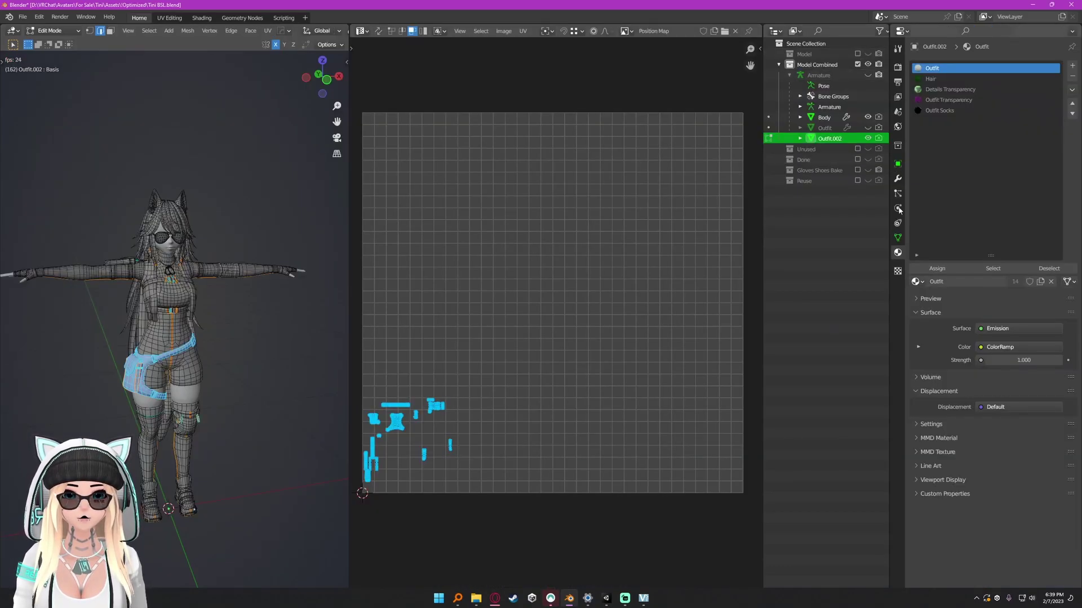
{"action": "left_click", "coordinate": [897, 238]}
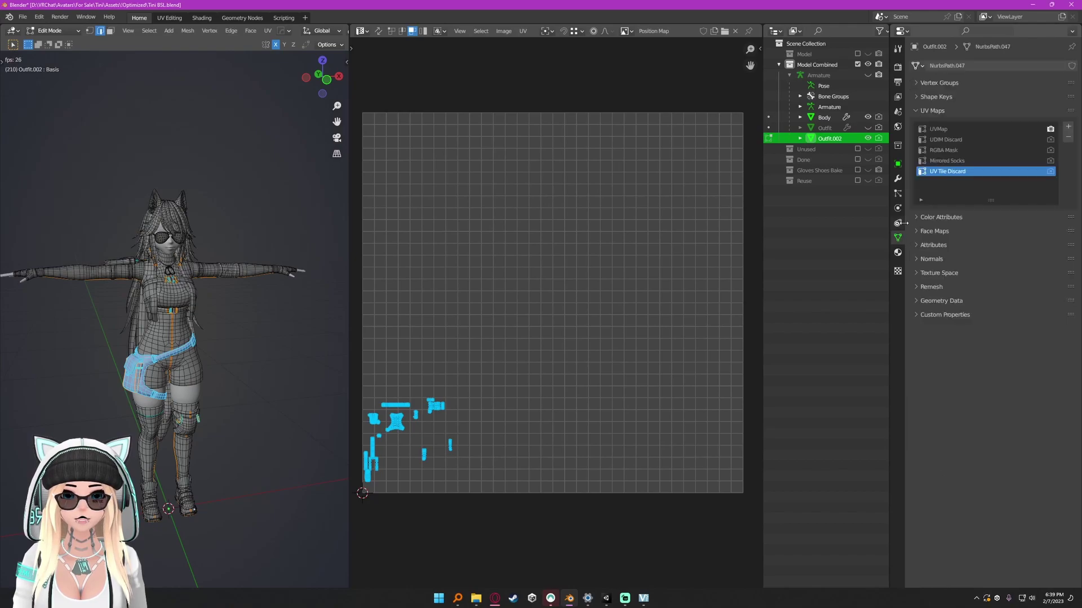
{"action": "left_click", "coordinate": [922, 84]}
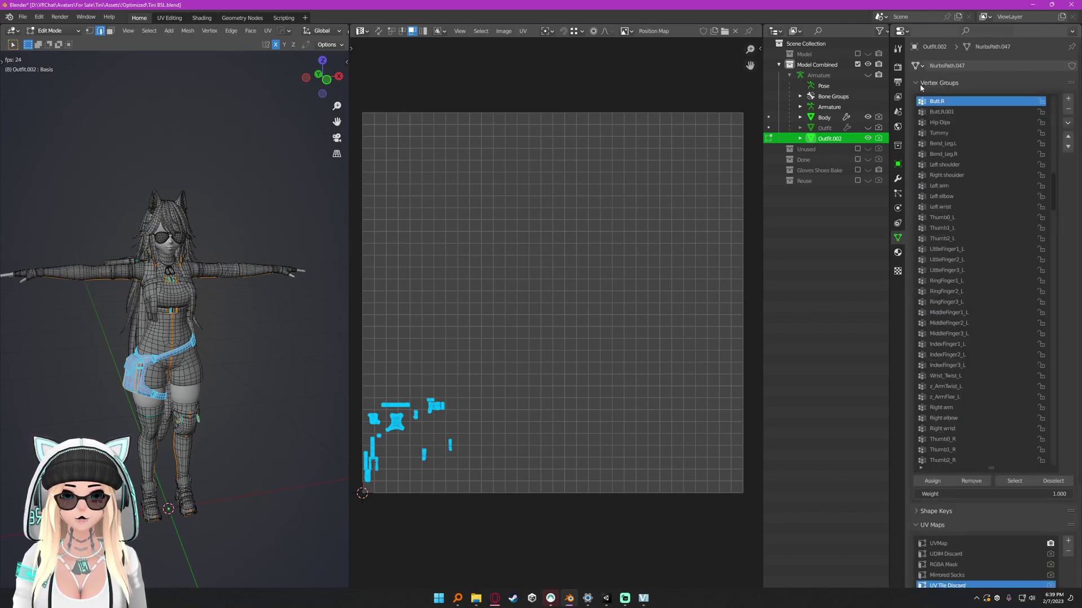
{"action": "left_click", "coordinate": [1066, 99]}
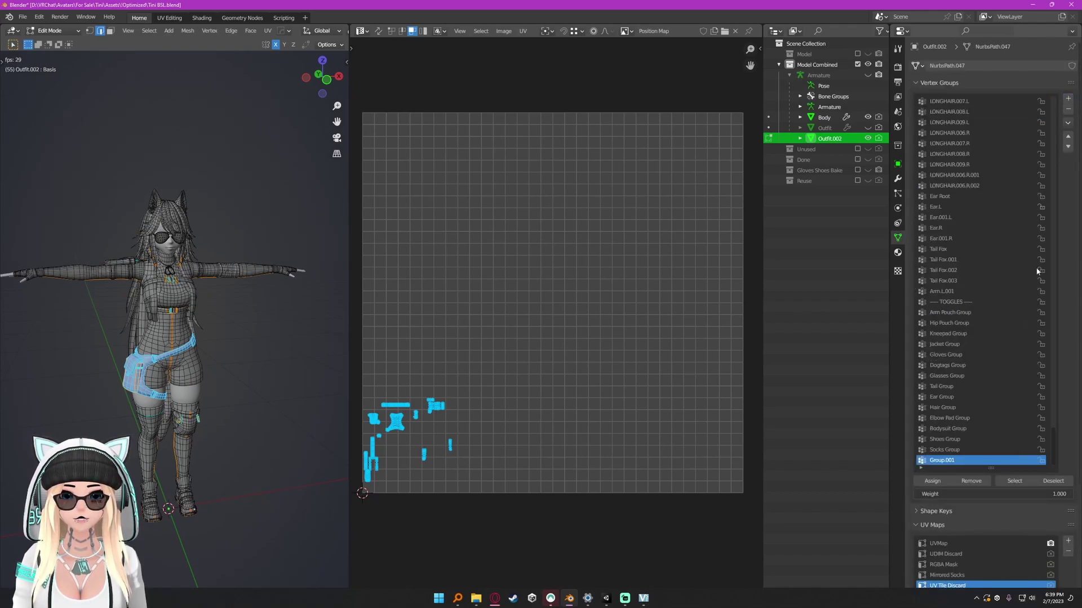
{"action": "double_click", "coordinate": [972, 461]}
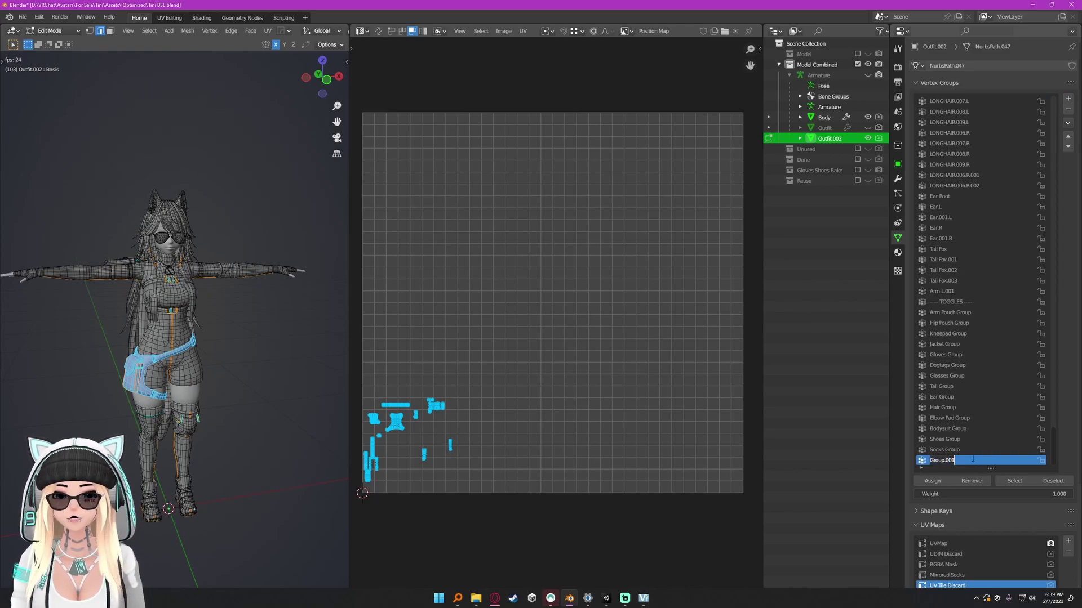
{"action": "type", "text": "Hip Pouchh"}
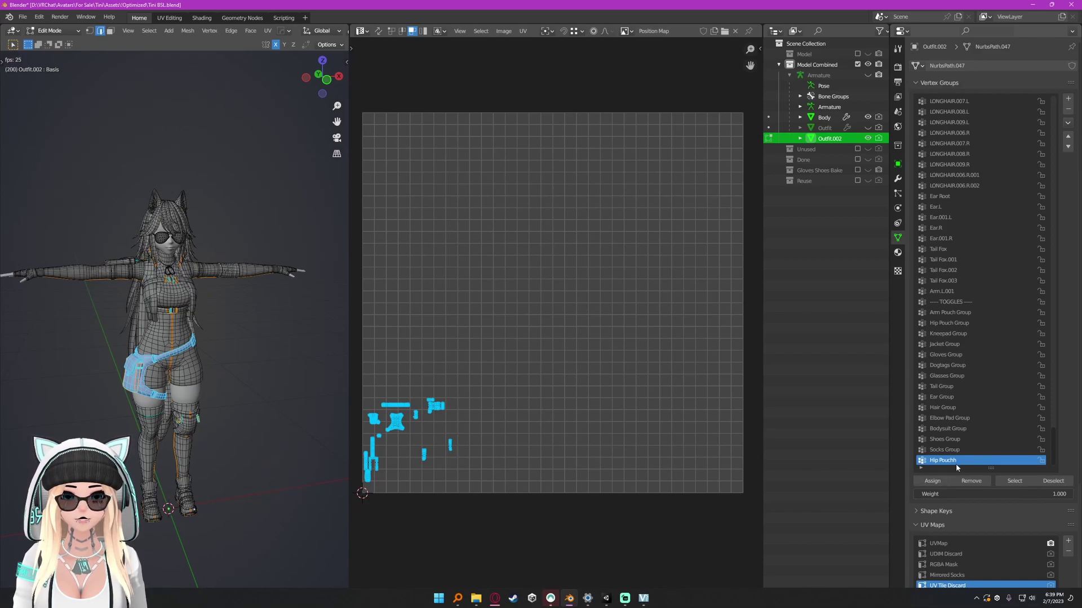
Step: Assign the selected hip pouch geometry to the Hip Pouchh vertex group and clear the mesh selection
{"action": "middle_click_drag", "start_coordinate": [259, 413], "coordinate": [278, 375]}
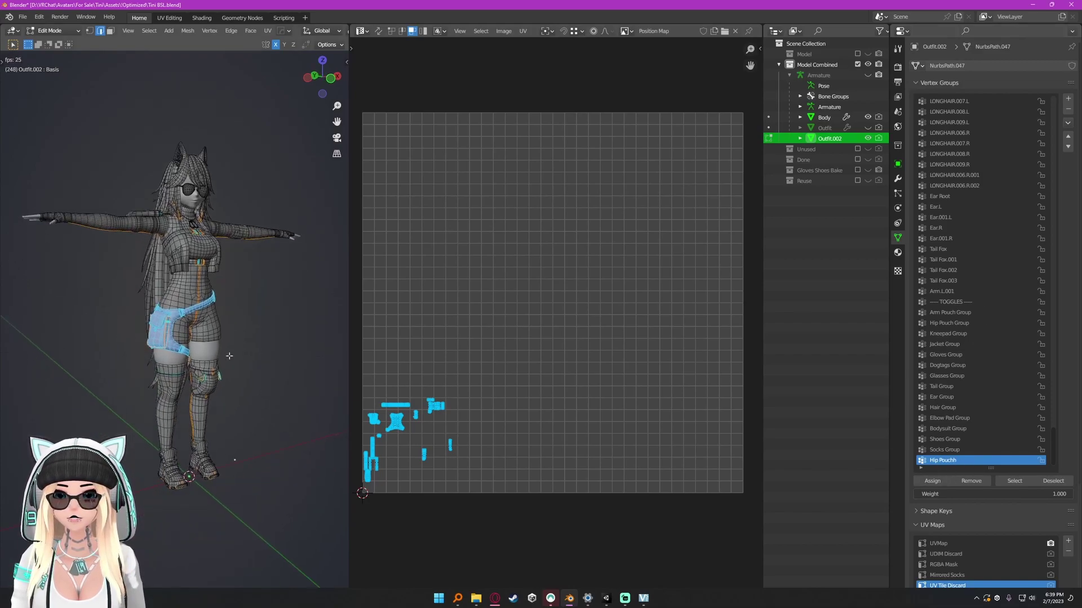
{"action": "scroll", "coordinate": [203, 332], "scroll_direction": "up", "scroll_amount": 6}
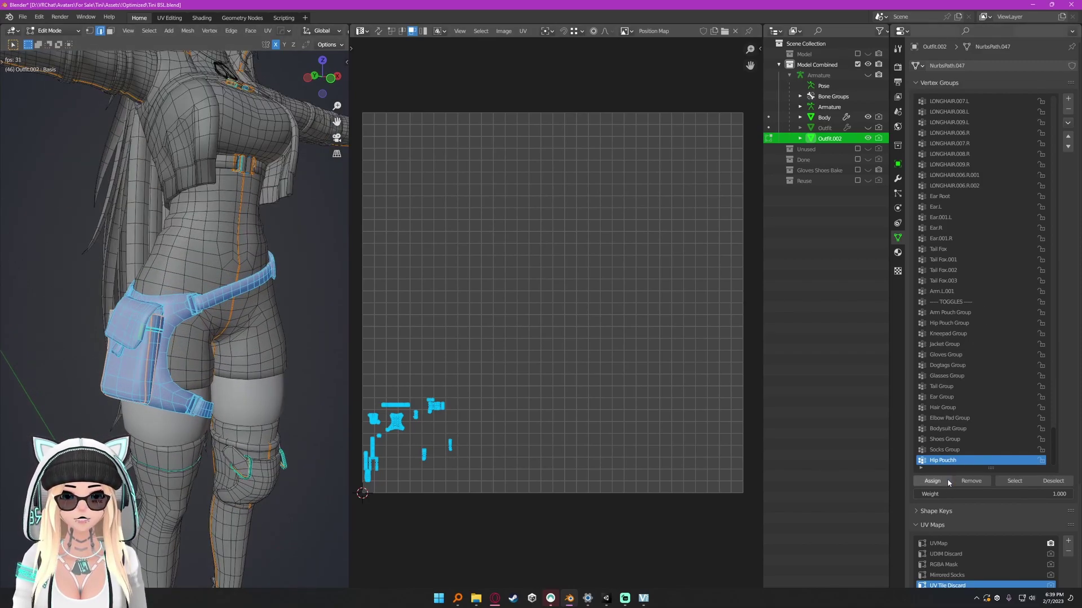
{"action": "key", "text": "alt+a"}
Step: Reselect the hip pouch through its Hip Pouchh vertex group in face selection mode, with the 3D viewport enlarged
{"action": "key", "text": "ctrl+Tab"}
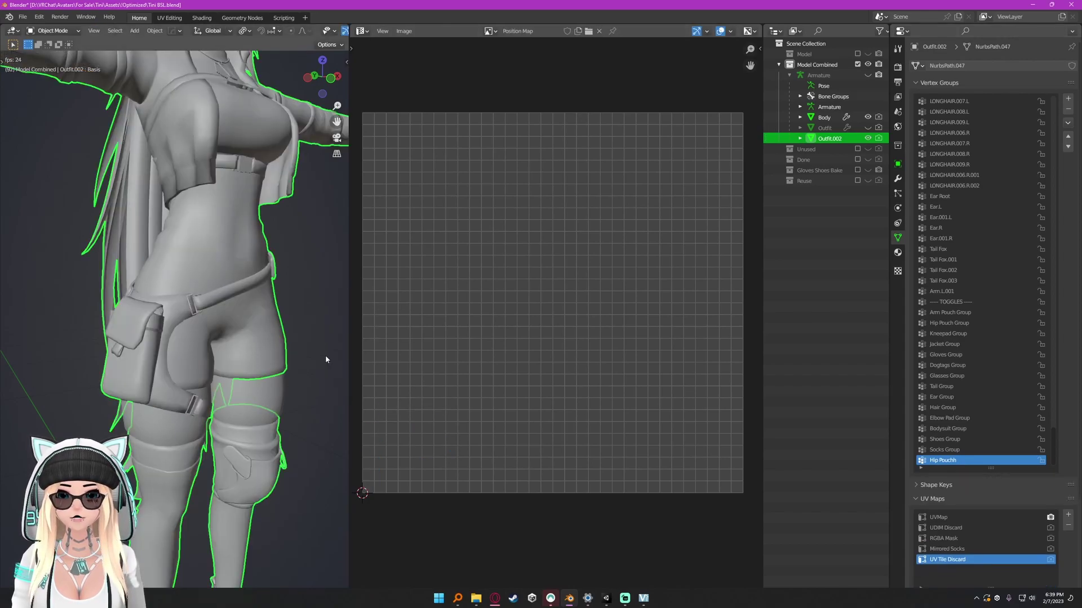
{"action": "key", "text": "ctrl+Tab"}
{"action": "key", "text": "3"}
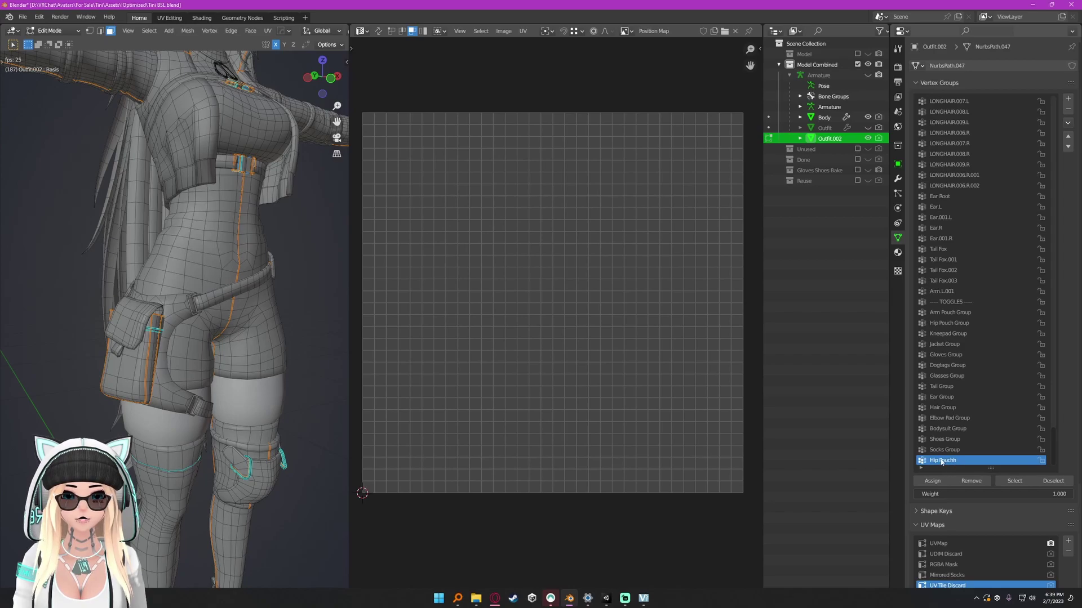
{"action": "left_click", "coordinate": [1014, 481]}
{"action": "key", "text": "ctrl+space"}
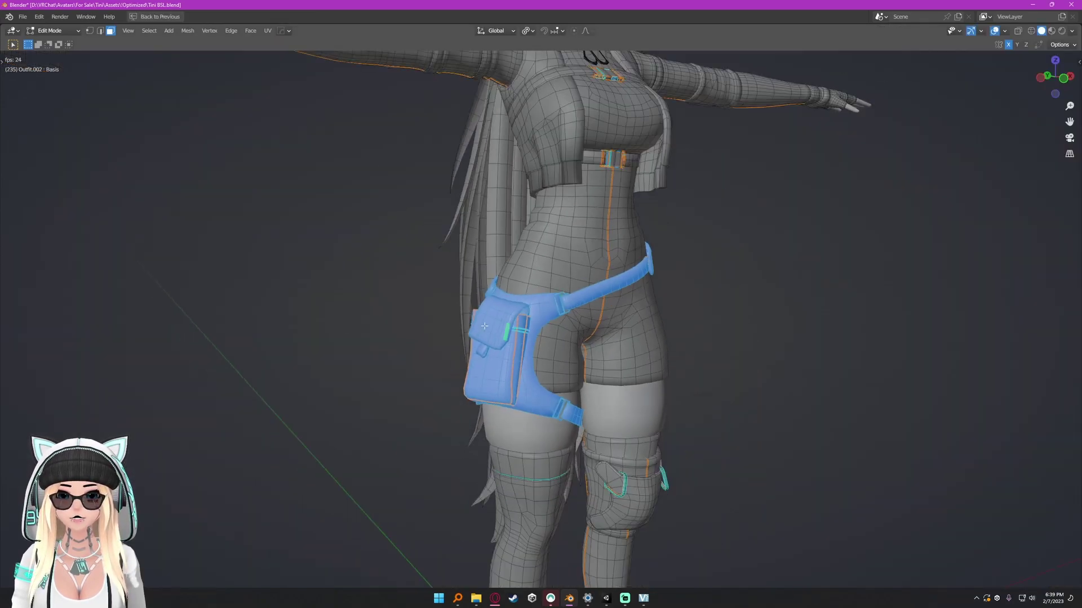
Step: Try moving the selected hip pouch along the X axis, away from the avatar's body
{"action": "key", "text": "g"}
{"action": "key", "text": "x"}
{"action": "left_click", "coordinate": [435, 319]}
{"action": "middle_click_drag", "start_coordinate": [475, 318], "coordinate": [422, 300]}
{"action": "key", "text": "KP_1"}
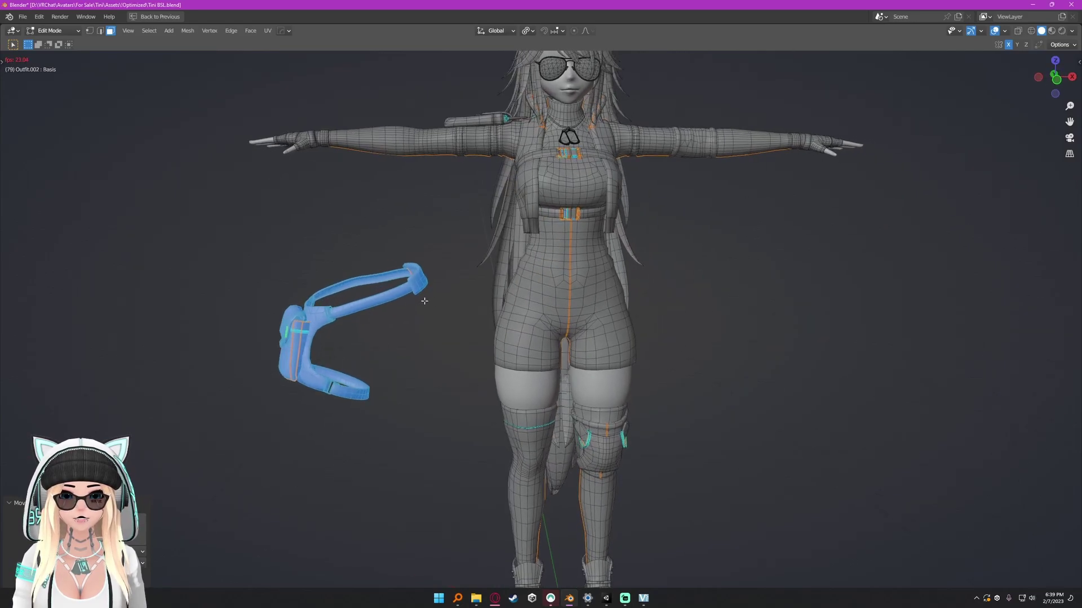
{"action": "scroll", "coordinate": [423, 299], "scroll_direction": "down", "scroll_amount": 1}
{"action": "middle_click_drag", "start_coordinate": [546, 288], "coordinate": [532, 299], "text": "shift"}
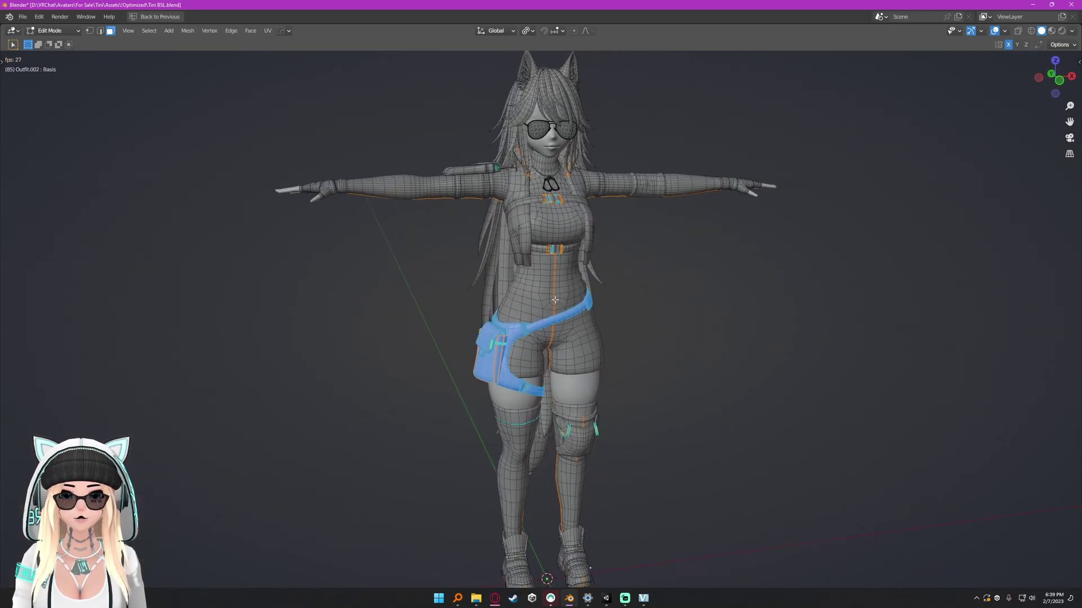
{"action": "scroll", "coordinate": [671, 314], "scroll_direction": "up", "scroll_amount": 4}
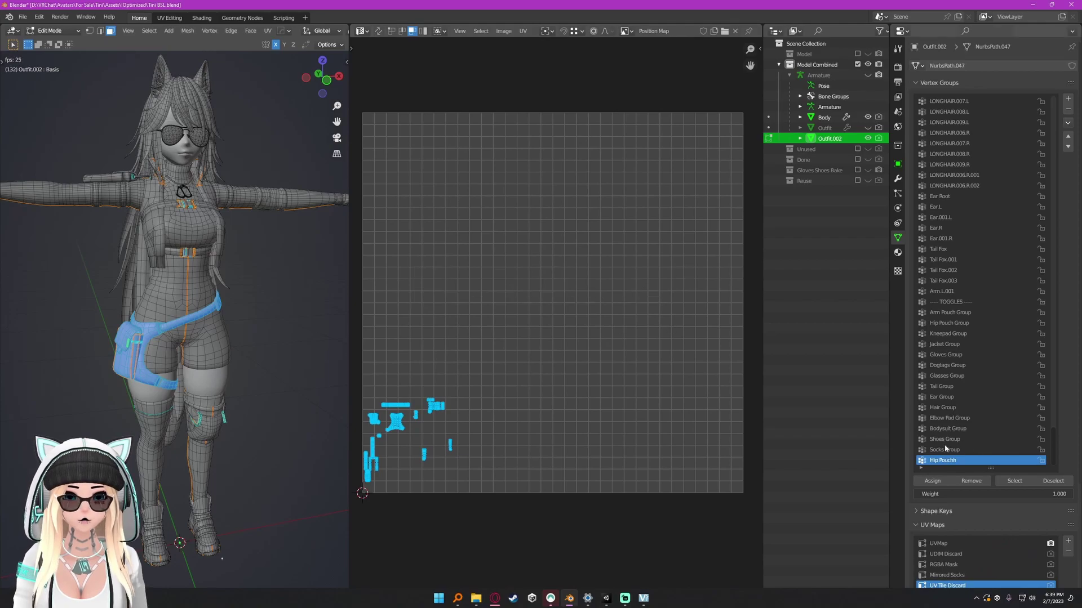
{"action": "scroll", "coordinate": [231, 293], "scroll_direction": "up", "scroll_amount": 2}
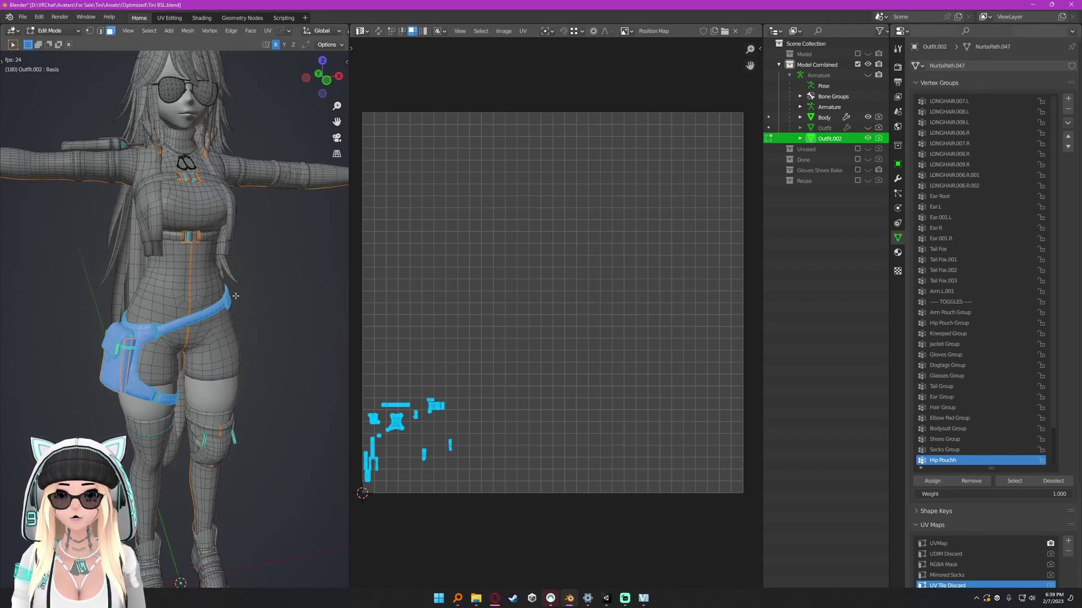
{"action": "key", "text": "ctrl+space"}
{"action": "scroll", "coordinate": [552, 346], "scroll_direction": "down", "scroll_amount": 5}
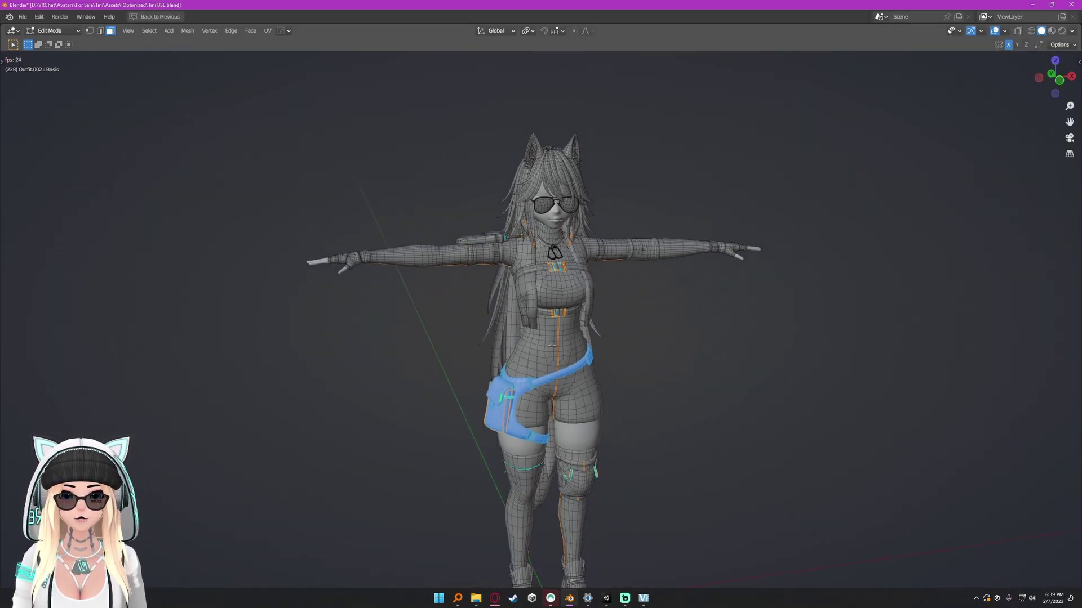
Step: Try selecting the hip pouch flap's linked geometry in vertex selection mode
{"action": "scroll", "coordinate": [552, 345], "scroll_direction": "up", "scroll_amount": 8}
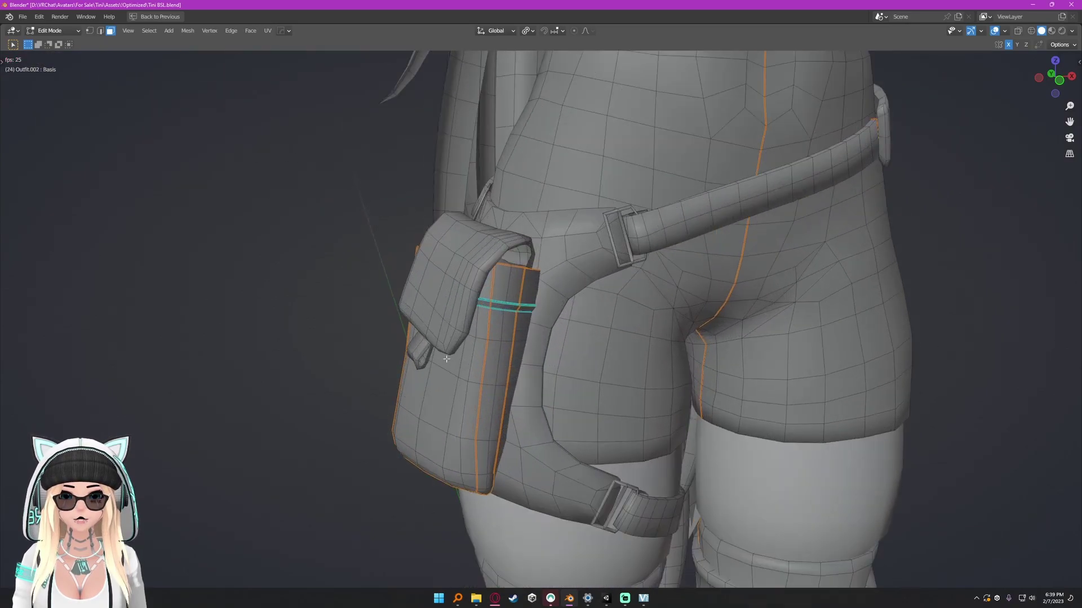
{"action": "scroll", "coordinate": [446, 359], "scroll_direction": "up", "scroll_amount": 3}
{"action": "key", "text": "1"}
{"action": "key", "text": "l"}
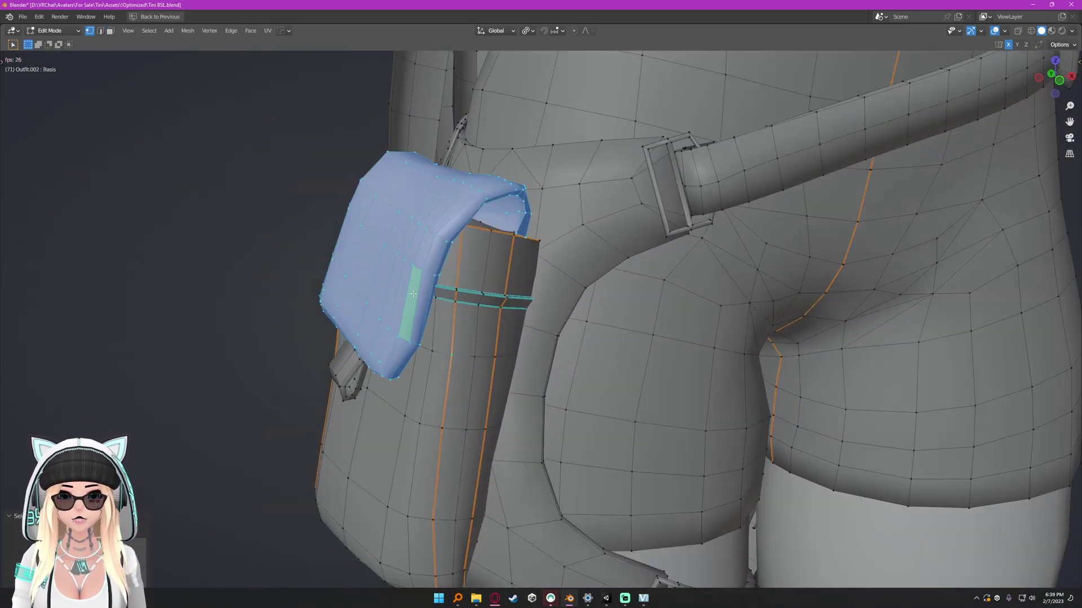
{"action": "key", "text": "alt+a"}
{"action": "middle_click_drag", "start_coordinate": [413, 294], "coordinate": [435, 239]}
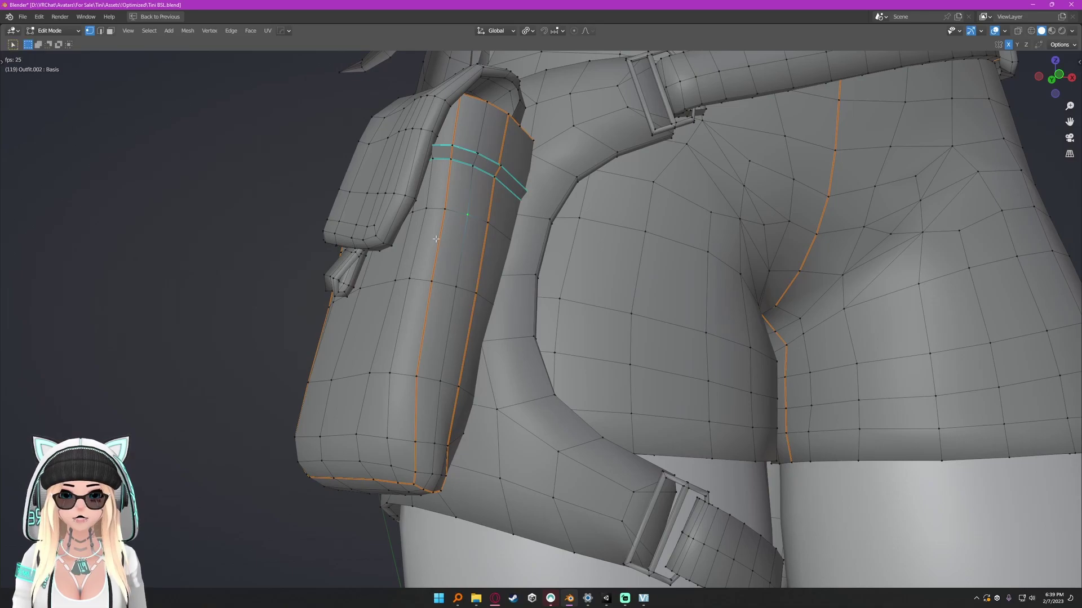
Step: Try painting a face selection over the side and underside of the hip pouch with Circle Select
{"action": "key", "text": "c"}
{"action": "key", "text": "3"}
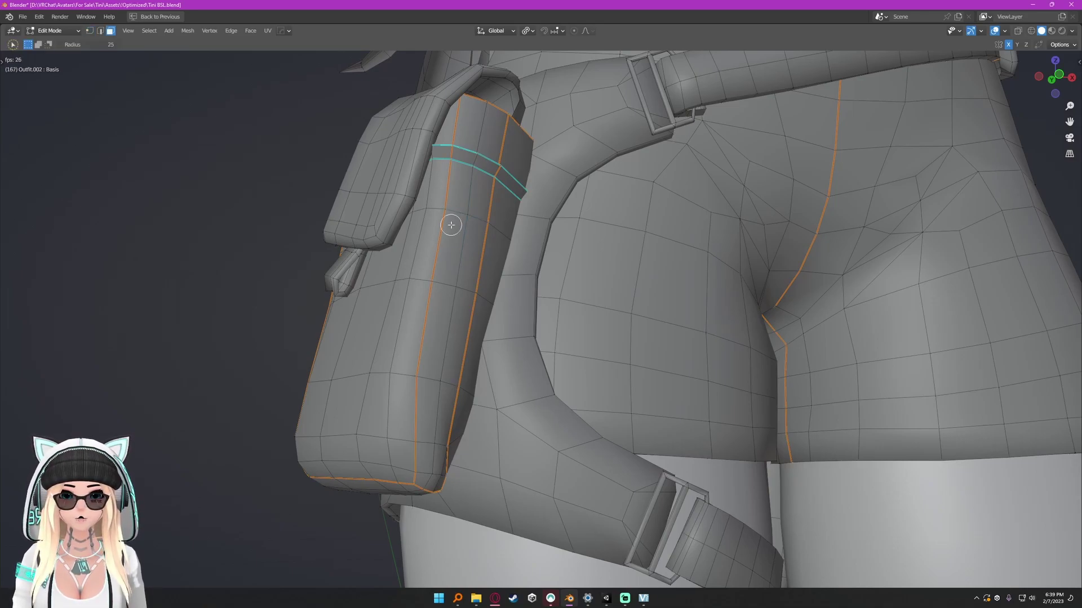
{"action": "left_click_drag", "start_coordinate": [452, 225], "coordinate": [428, 413]}
{"action": "middle_click_drag", "start_coordinate": [428, 413], "coordinate": [493, 198]}
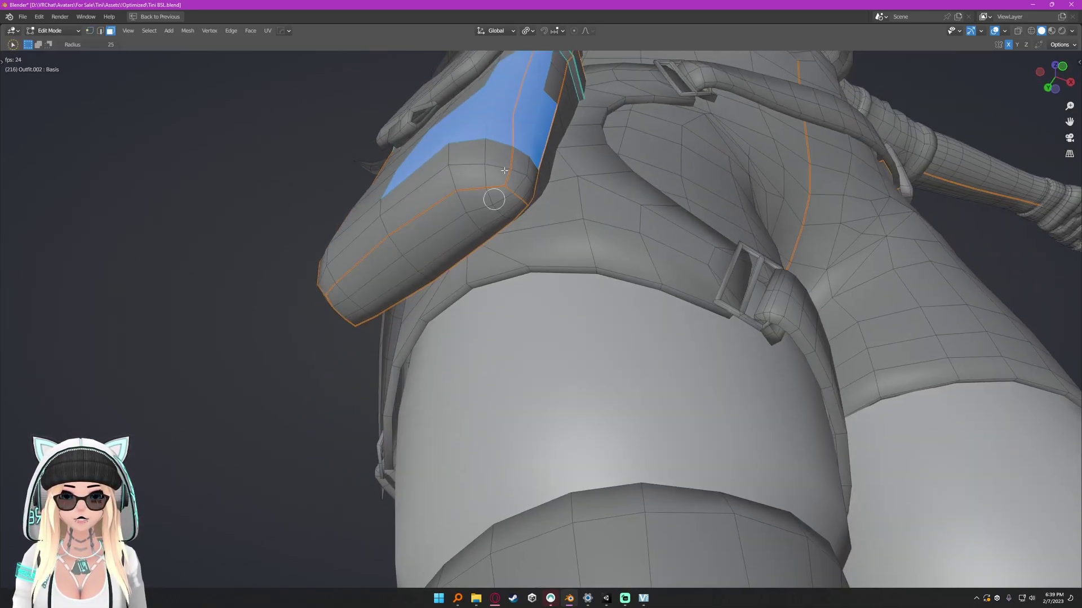
{"action": "left_click_drag", "start_coordinate": [493, 198], "coordinate": [555, 200], "text": "shift"}
{"action": "middle_click_drag", "start_coordinate": [555, 200], "coordinate": [316, 280]}
{"action": "scroll", "coordinate": [316, 280], "scroll_direction": "down", "scroll_amount": 4}
{"action": "left_click", "coordinate": [316, 280]}
{"action": "scroll", "coordinate": [392, 266], "scroll_direction": "down", "scroll_amount": 1}
{"action": "scroll", "coordinate": [392, 267], "scroll_direction": "down", "scroll_amount": 6}
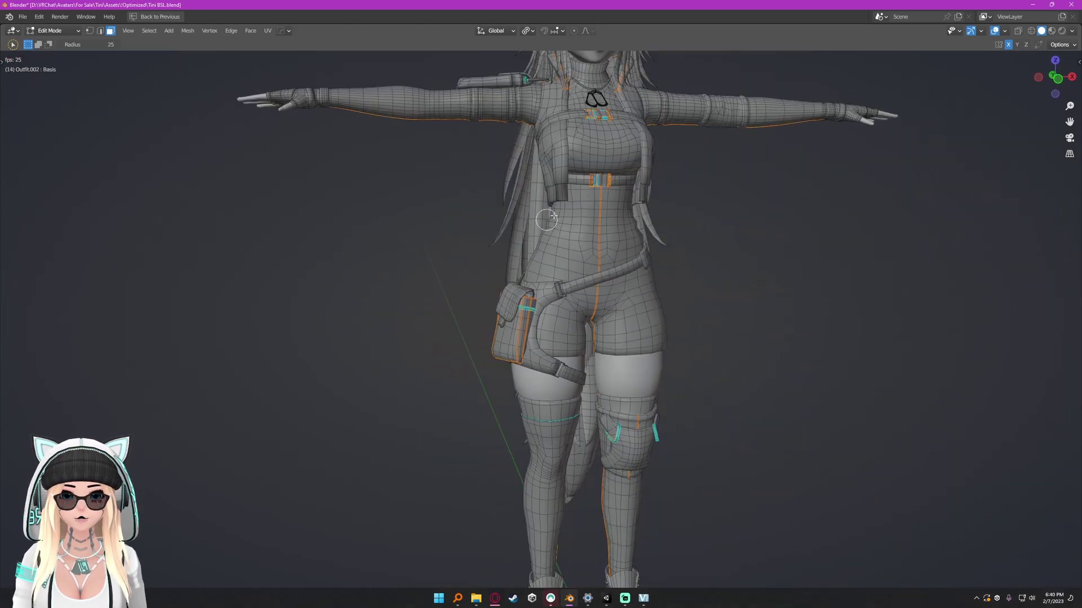
Step: Restore the split layout and widen the 3D viewport with the whole avatar framed in it
{"action": "key", "text": "ctrl+space"}
{"action": "scroll", "coordinate": [337, 313], "scroll_direction": "up", "scroll_amount": 2}
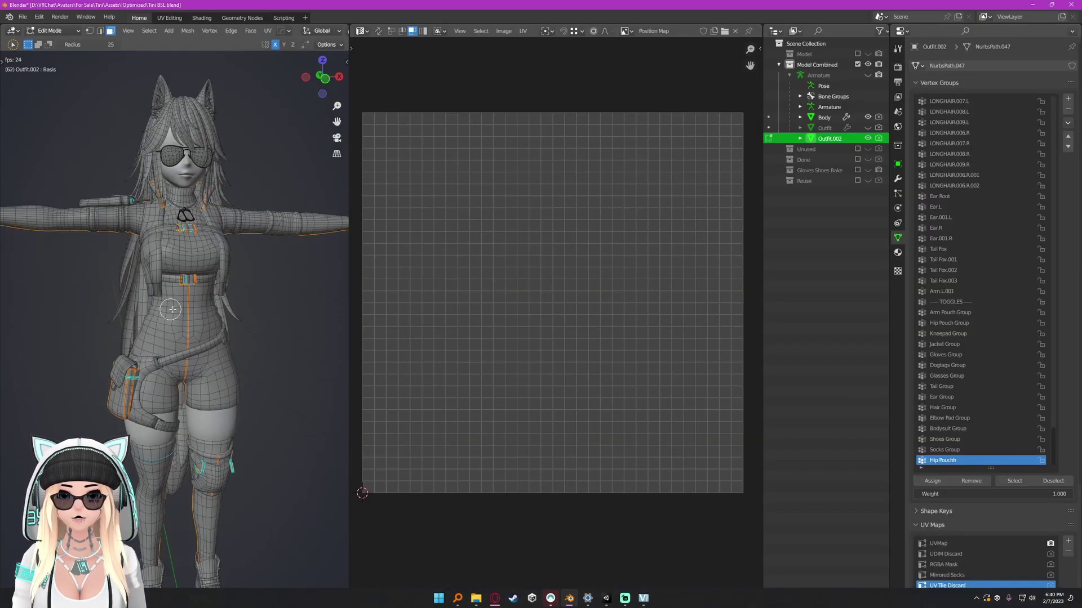
{"action": "middle_click_drag", "start_coordinate": [336, 313], "coordinate": [355, 321], "text": "shift"}
{"action": "left_click_drag", "start_coordinate": [348, 315], "coordinate": [524, 315]}
{"action": "scroll", "coordinate": [386, 358], "scroll_direction": "down", "scroll_amount": 3}
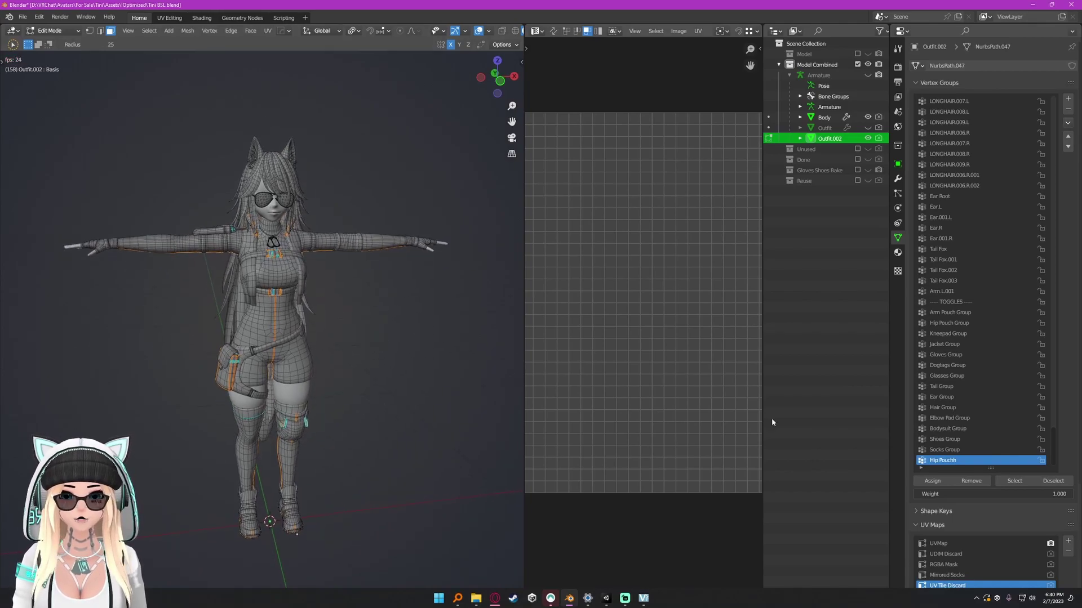
Step: Select the geometry in the Hip Pouchh vertex group and test-move it away from the avatar, cancelling the move
{"action": "left_click", "coordinate": [1022, 479]}
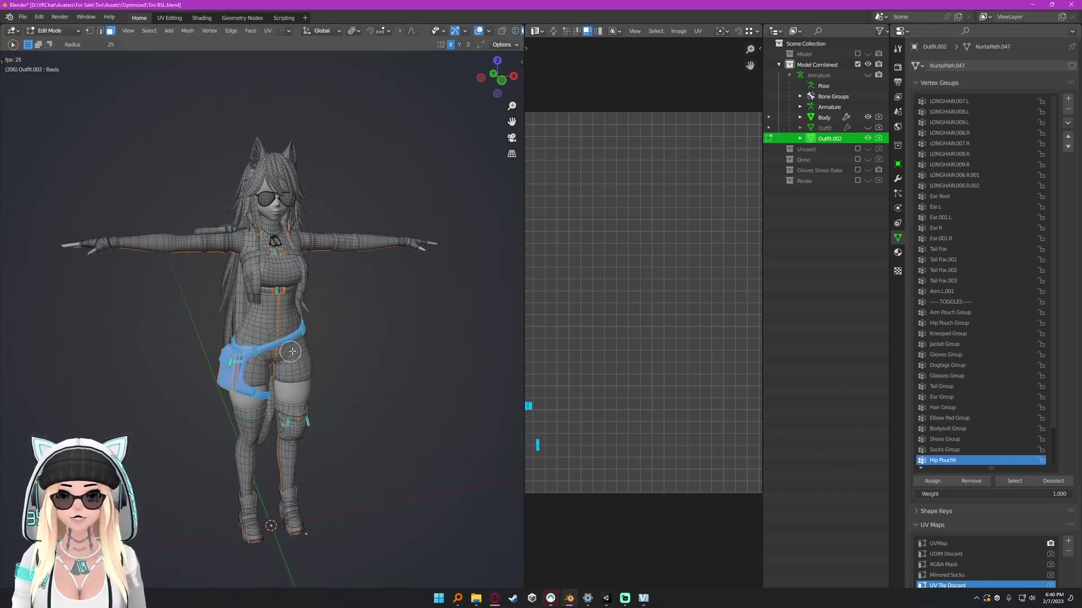
{"action": "key", "text": "g"}
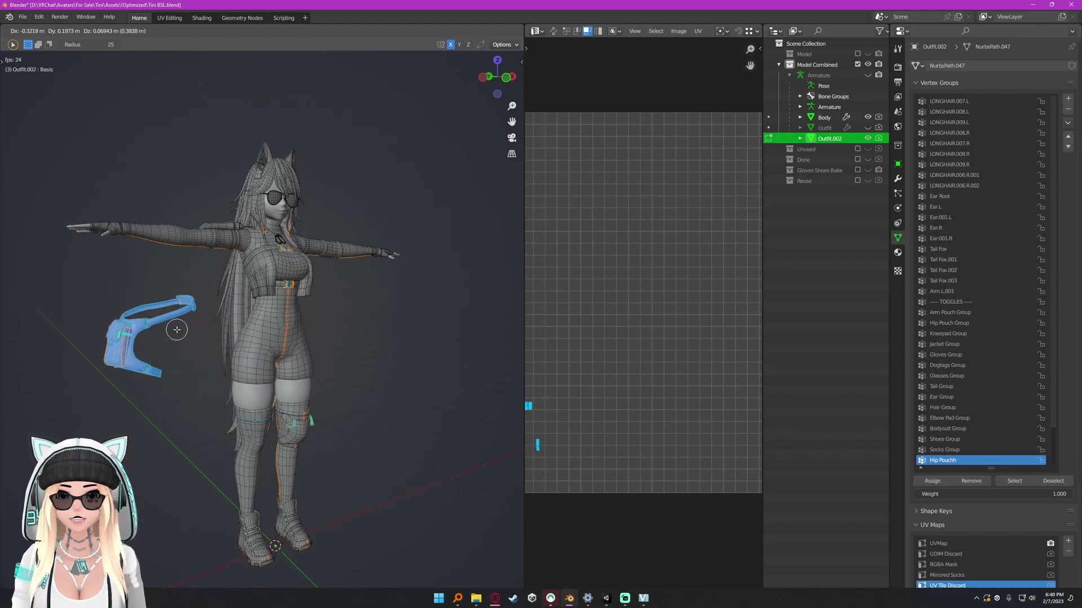
{"action": "key", "text": "Escape"}
Step: Examine the hip pouch's islands in the maximized UV editor and compare their tile with the UV Tile Discard grid in Unity
{"action": "key", "text": "ctrl+space"}
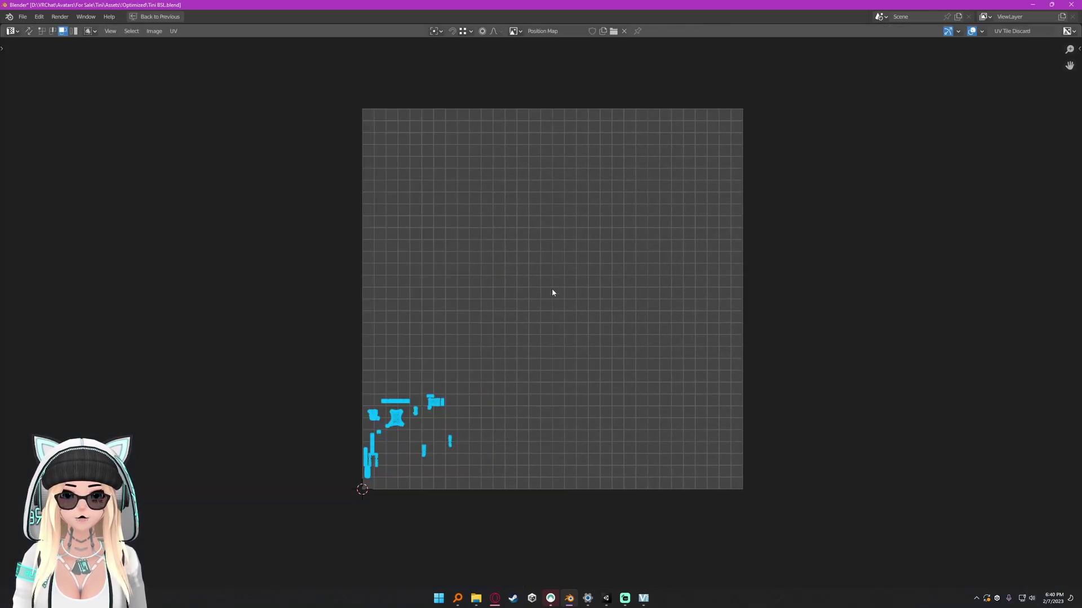
{"action": "scroll", "coordinate": [553, 292], "scroll_direction": "up", "scroll_amount": 5}
{"action": "scroll", "coordinate": [571, 331], "scroll_direction": "up", "scroll_amount": 3}
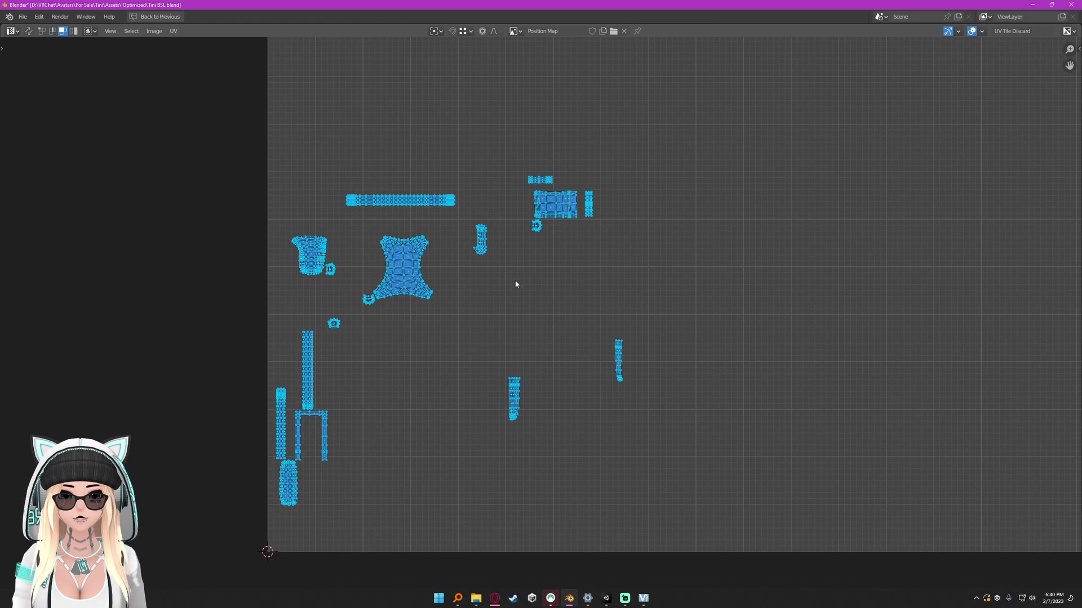
{"action": "scroll", "coordinate": [524, 377], "scroll_direction": "down", "scroll_amount": 2}
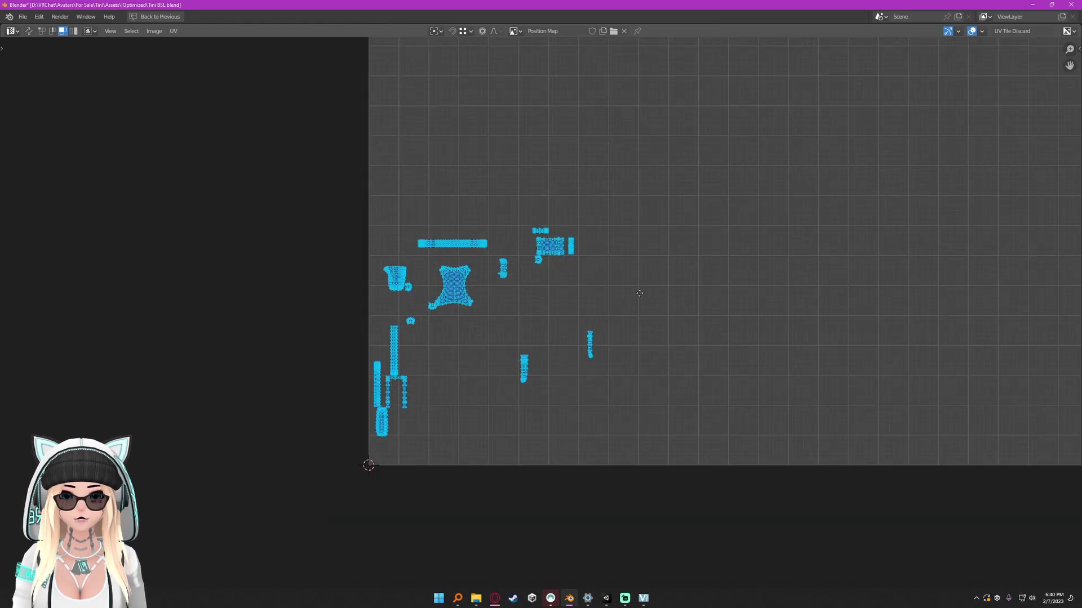
{"action": "mouse_move", "coordinate": [611, 598]}
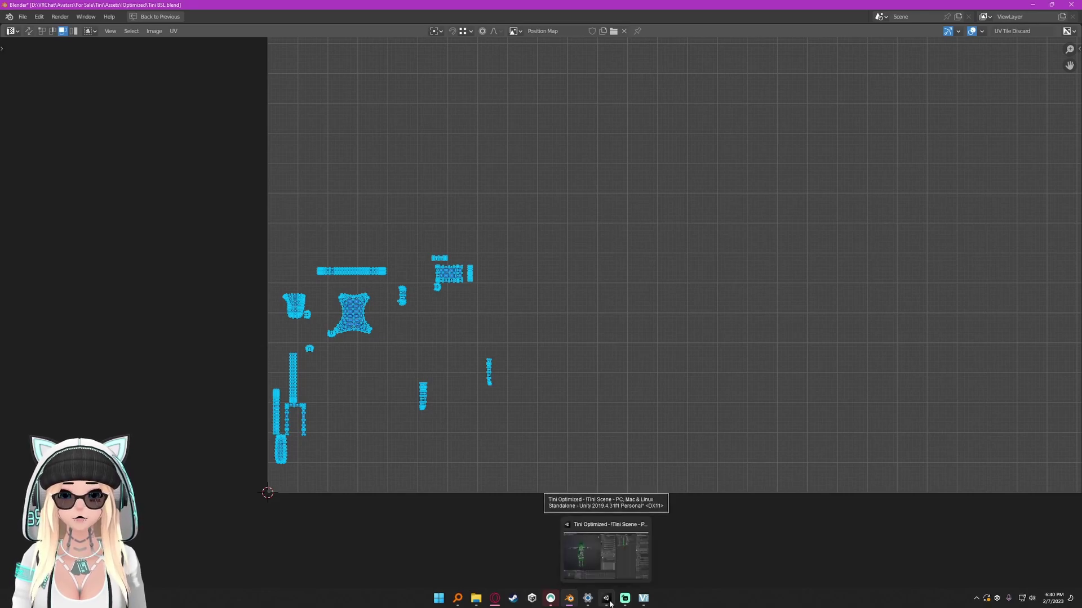
{"action": "left_click", "coordinate": [603, 555]}
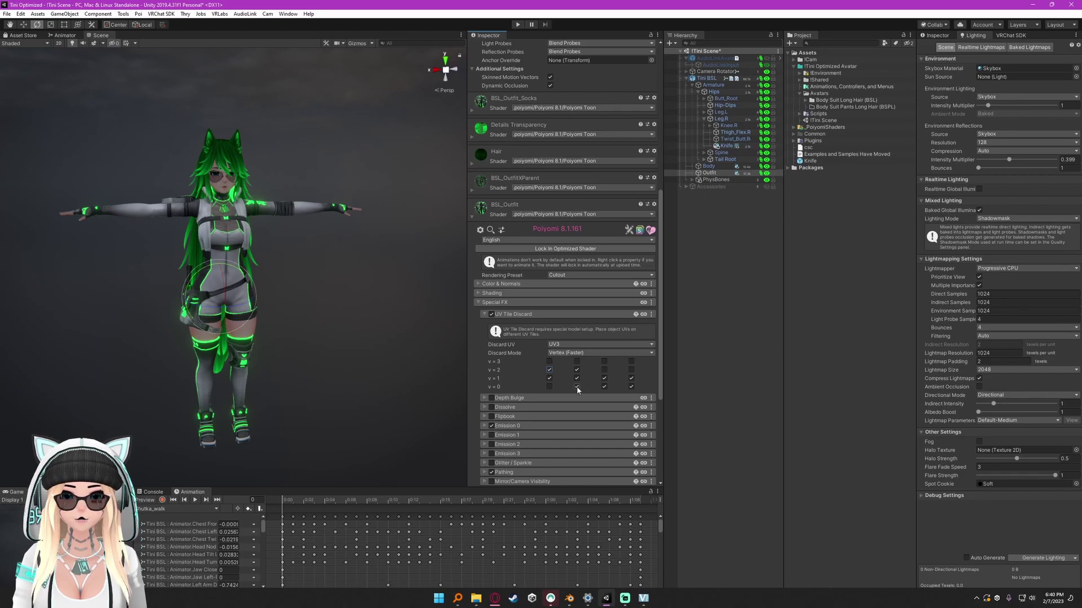
{"action": "key", "text": "alt+Tab"}
{"action": "scroll", "coordinate": [594, 346], "scroll_direction": "down", "scroll_amount": 1}
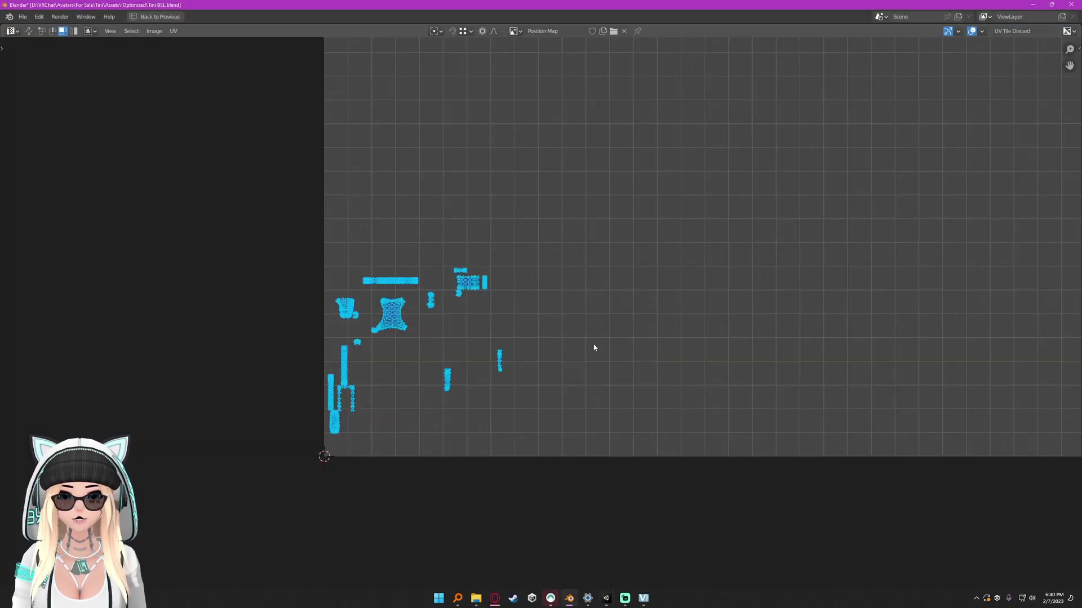
{"action": "middle_click_drag", "start_coordinate": [594, 346], "coordinate": [479, 399]}
{"action": "scroll", "coordinate": [483, 375], "scroll_direction": "down", "scroll_amount": 1}
{"action": "key", "text": "g"}
{"action": "key", "text": "x"}
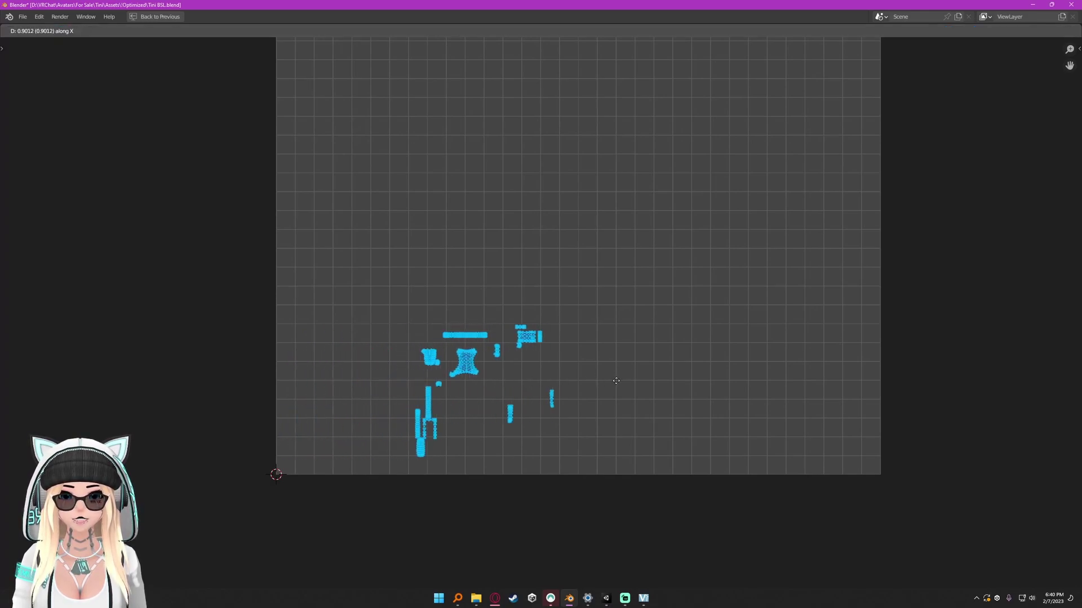
{"action": "left_click", "coordinate": [616, 380]}
Step: Move the hip pouch's UV islands exactly 1 unit along the X axis
{"action": "key", "text": "g"}
{"action": "key", "text": "x"}
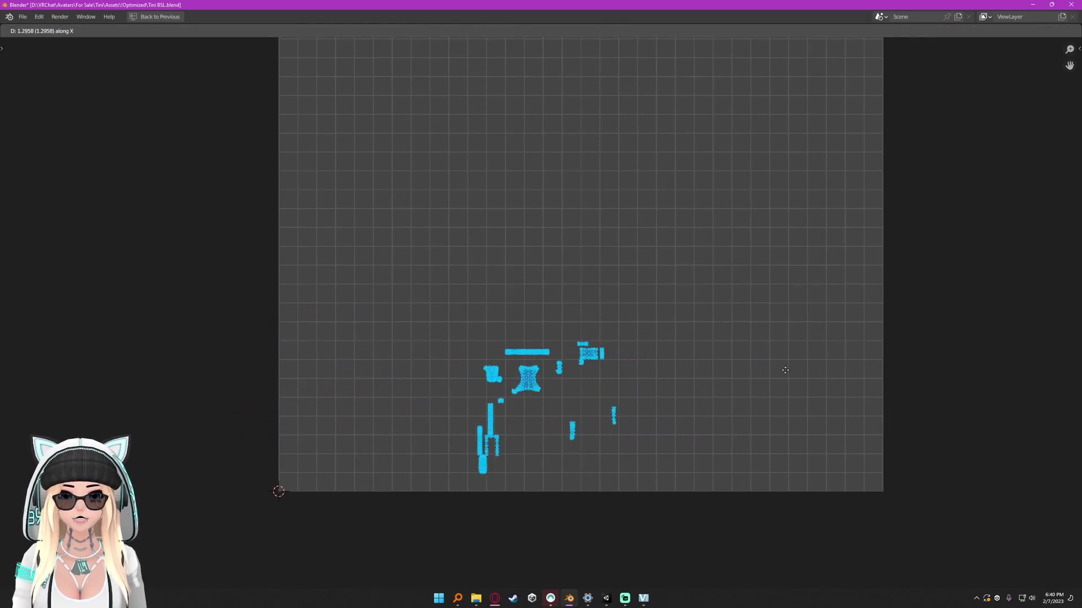
{"action": "type", "text": "1"}
{"action": "key", "text": "Return"}
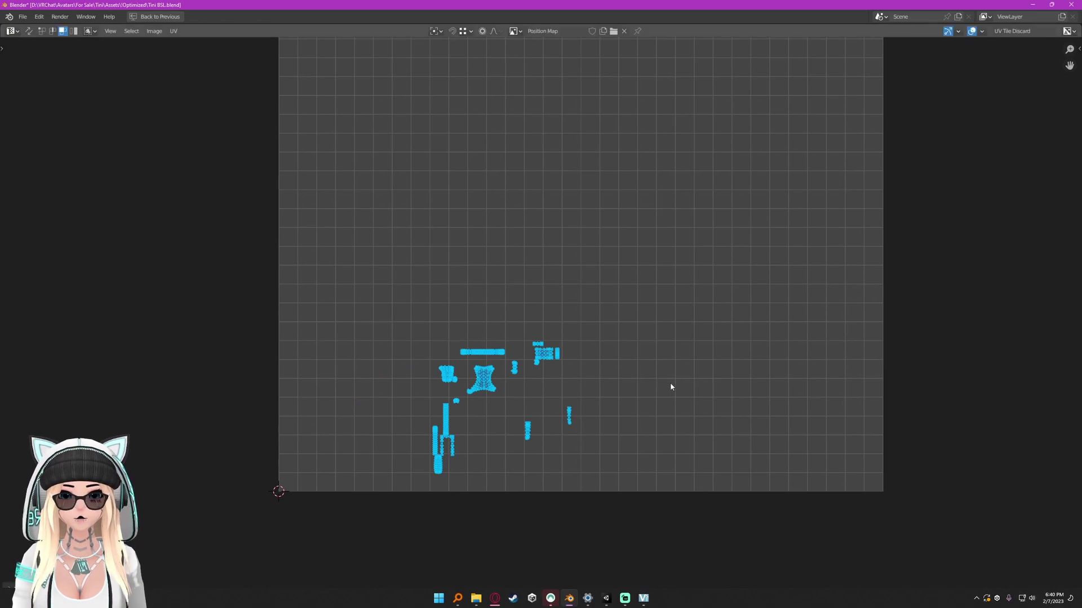
Step: Clear the UV selection and box-select all of the hip pouch's islands again
{"action": "scroll", "coordinate": [706, 388], "scroll_direction": "up", "scroll_amount": 1}
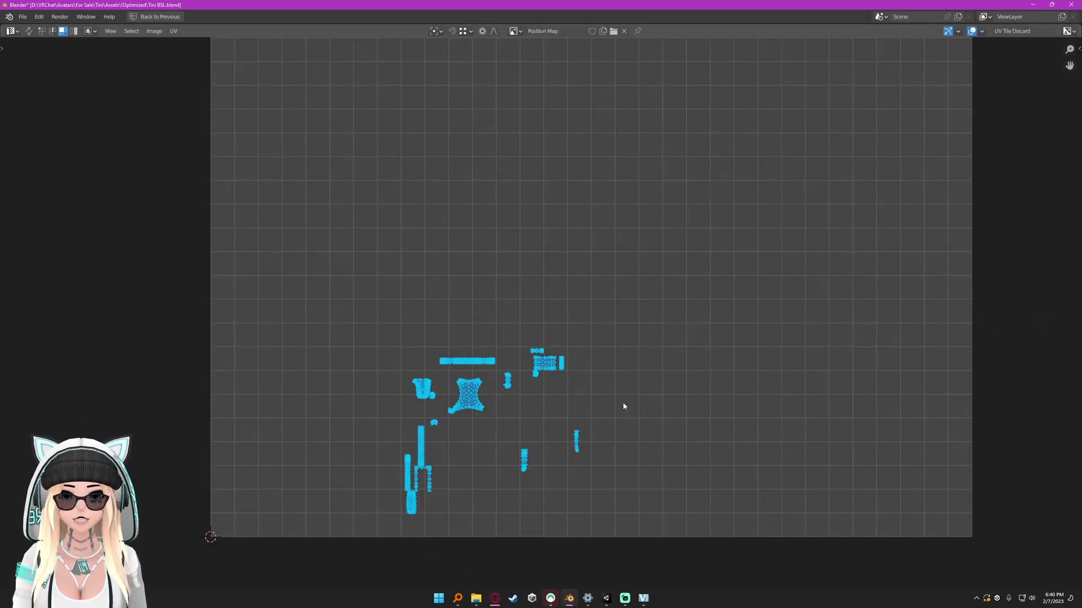
{"action": "key", "text": "ctrl+space"}
{"action": "key", "text": "ctrl+space"}
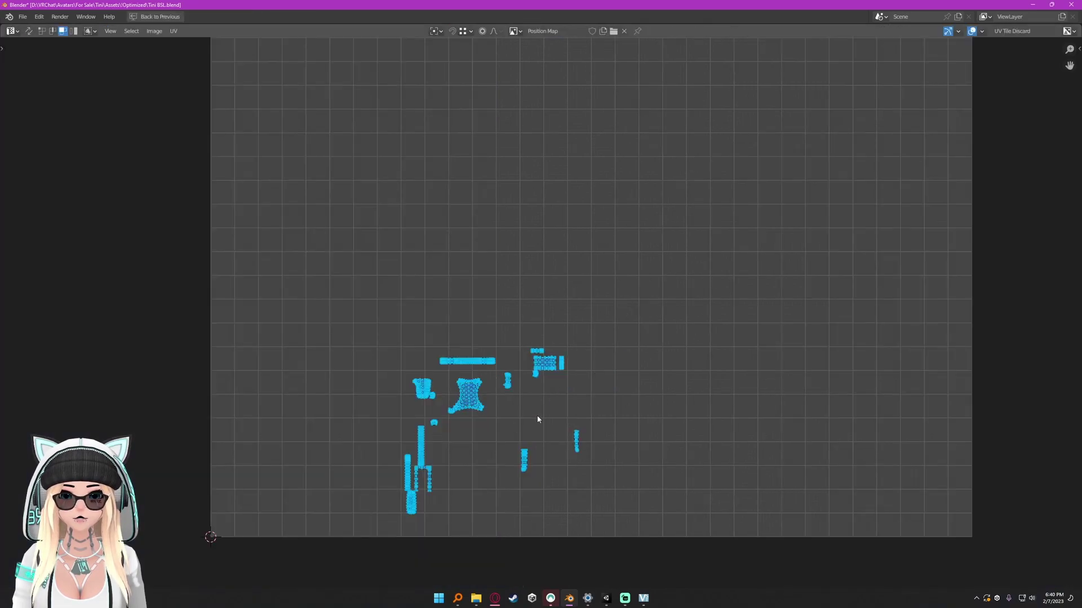
{"action": "middle_click_drag", "start_coordinate": [537, 420], "coordinate": [664, 240]}
{"action": "left_click", "coordinate": [684, 316]}
{"action": "scroll", "coordinate": [676, 304], "scroll_direction": "up", "scroll_amount": 3}
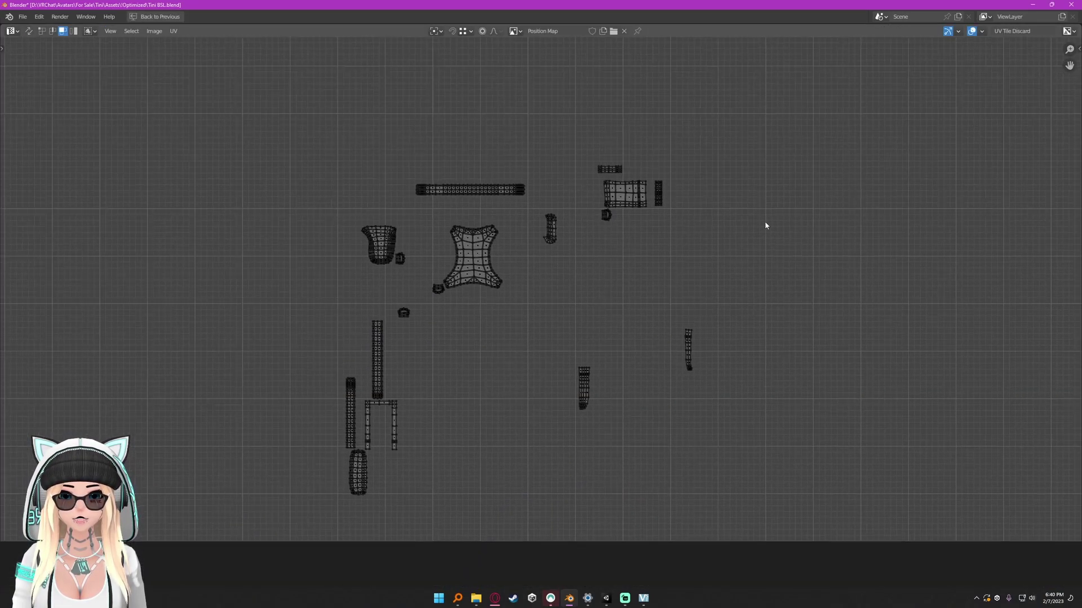
{"action": "left_click_drag", "start_coordinate": [248, 131], "coordinate": [787, 570]}
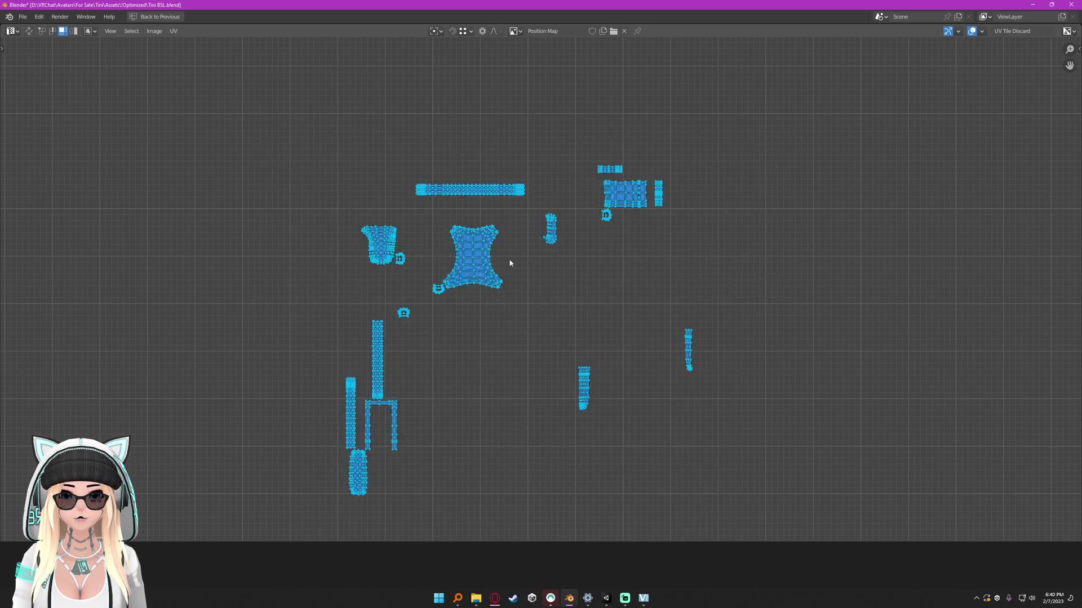
Step: Check the UV Tile Discard grid in Unity against the shifted hip pouch islands in Blender's UV editor
{"action": "key", "text": "alt+Tab"}
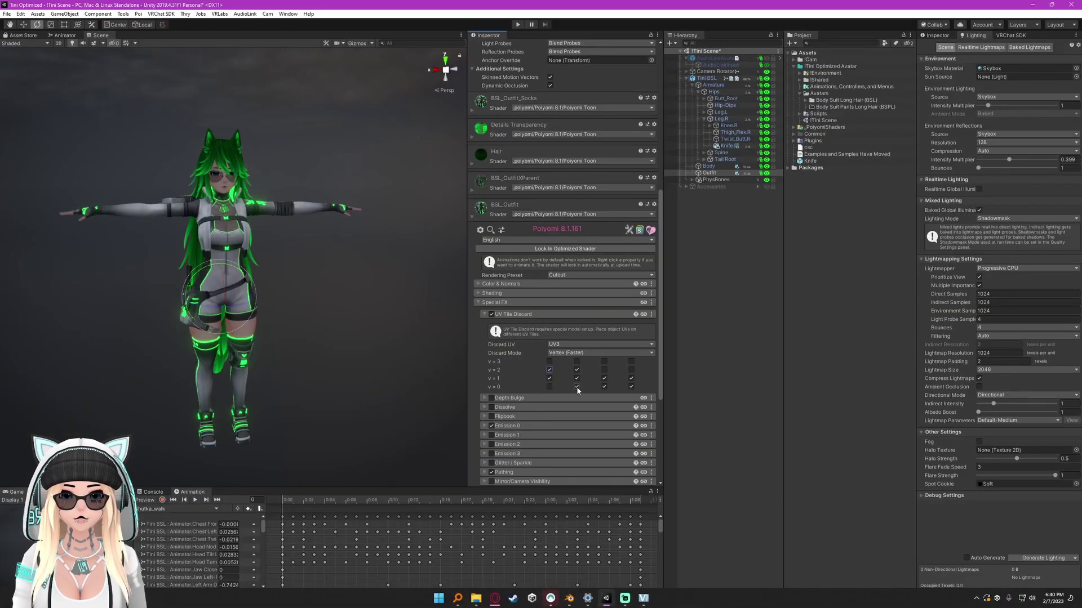
{"action": "key", "text": "alt+Tab"}
{"action": "scroll", "coordinate": [565, 389], "scroll_direction": "down", "scroll_amount": 5}
{"action": "middle_click_drag", "start_coordinate": [556, 256], "coordinate": [525, 385]}
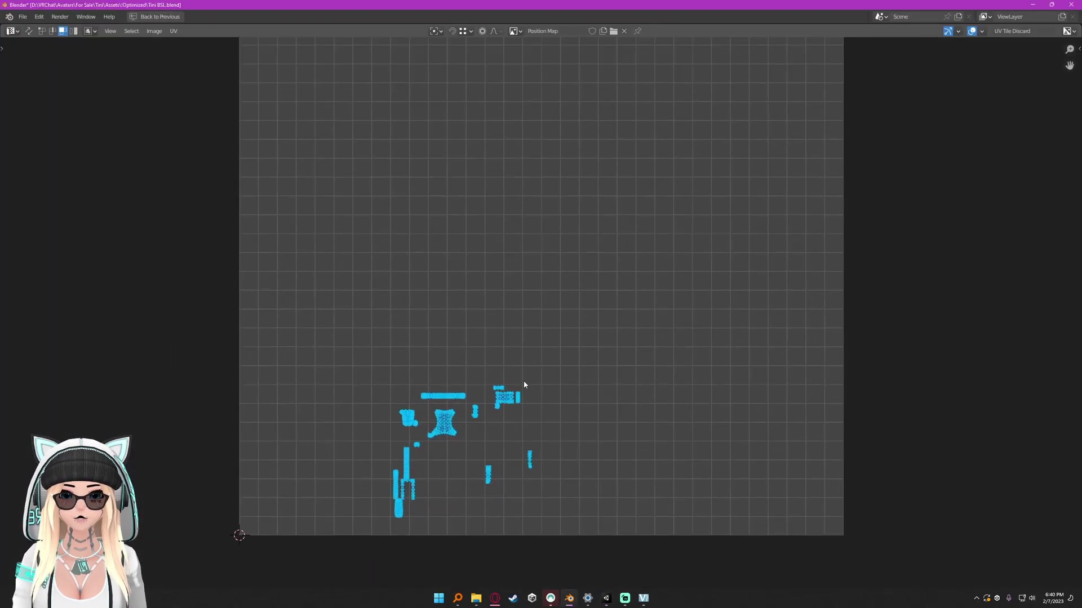
Step: Replace the hip pouch selection with the linked geometry of the kneepad and its attached parts in the 3D viewport
{"action": "key", "text": "ctrl+space"}
{"action": "scroll", "coordinate": [358, 398], "scroll_direction": "up", "scroll_amount": 6}
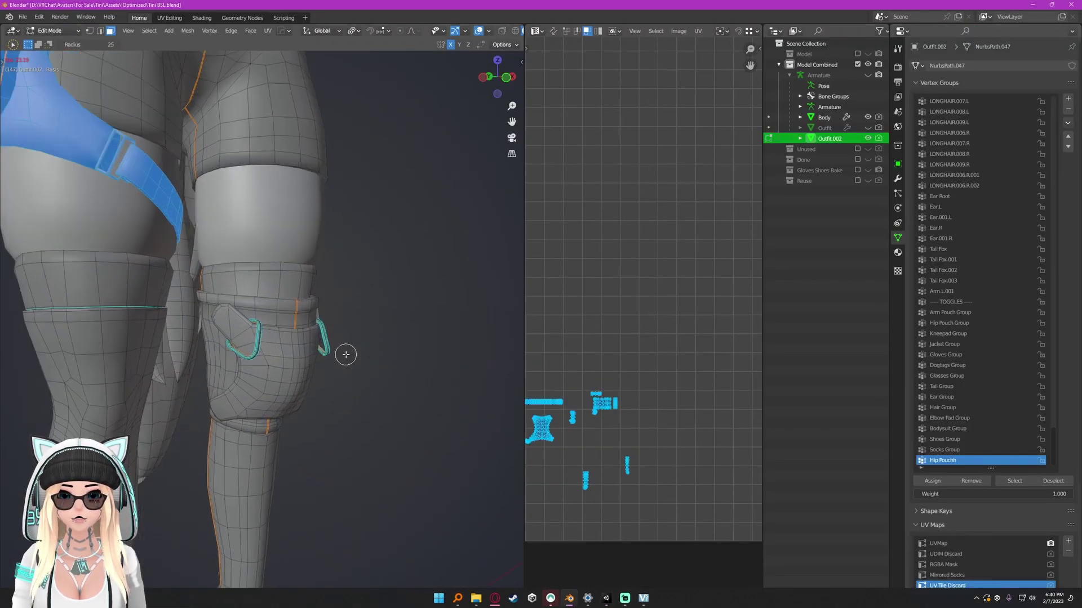
{"action": "key", "text": "w"}
{"action": "key", "text": "alt+a"}
{"action": "key", "text": "l"}
{"action": "key", "text": "l"}
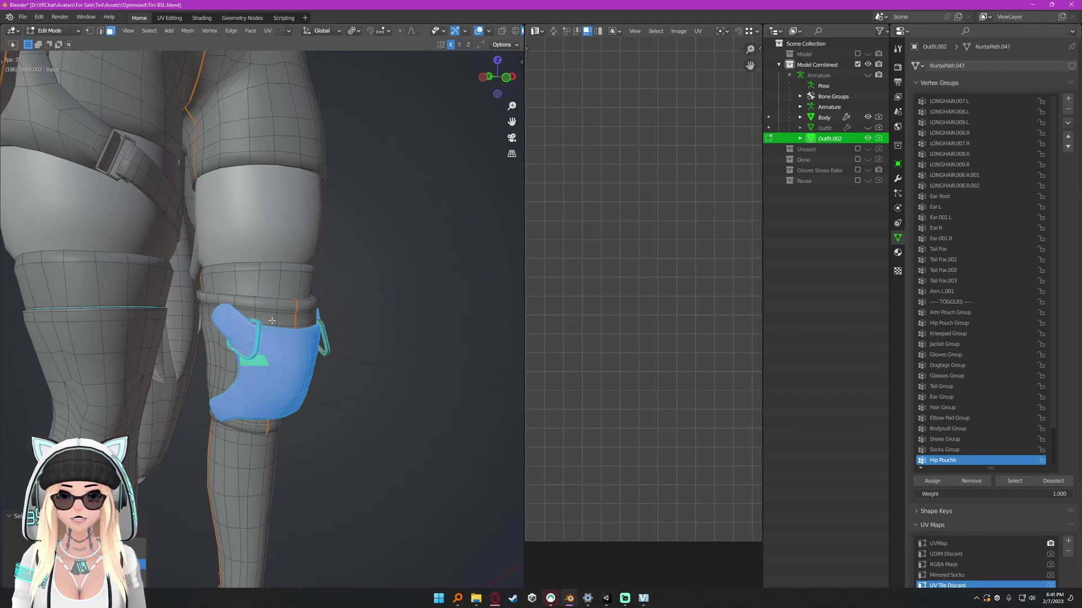
{"action": "key", "text": "l"}
{"action": "middle_click_drag", "start_coordinate": [282, 320], "coordinate": [208, 332]}
{"action": "middle_click_drag", "start_coordinate": [295, 338], "coordinate": [338, 321]}
Step: Move the kneepad's UV islands 2 units along the X axis and check the matching UV Tile Discard tile in Unity
{"action": "key", "text": "ctrl+space"}
{"action": "scroll", "coordinate": [434, 339], "scroll_direction": "down", "scroll_amount": 2}
{"action": "scroll", "coordinate": [450, 361], "scroll_direction": "up", "scroll_amount": 2}
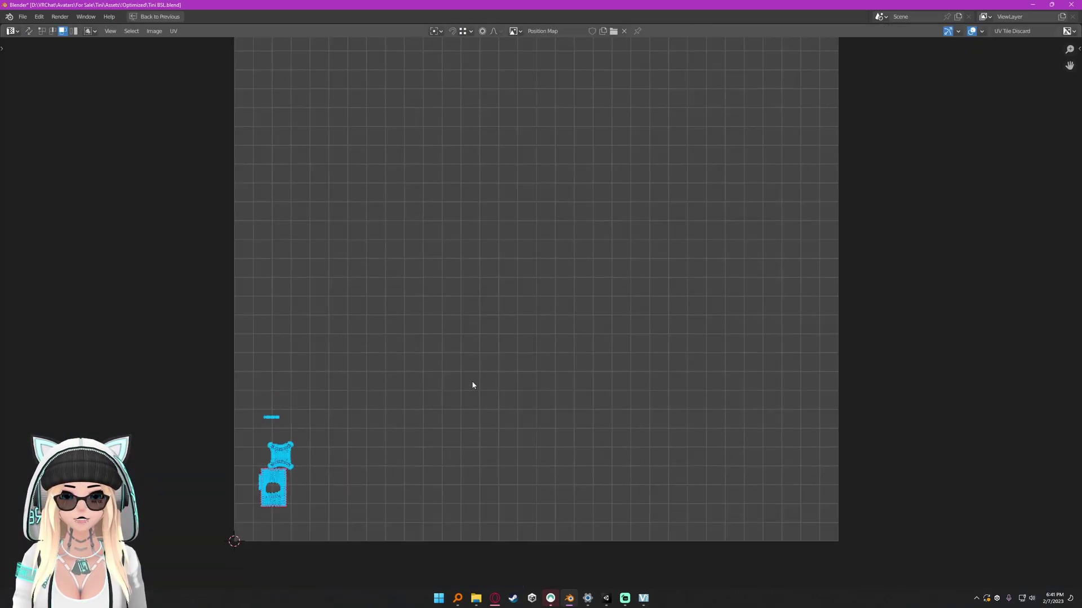
{"action": "middle_click_drag", "start_coordinate": [472, 382], "coordinate": [452, 393]}
{"action": "scroll", "coordinate": [439, 428], "scroll_direction": "down", "scroll_amount": 1}
{"action": "key", "text": "g"}
{"action": "key", "text": "x"}
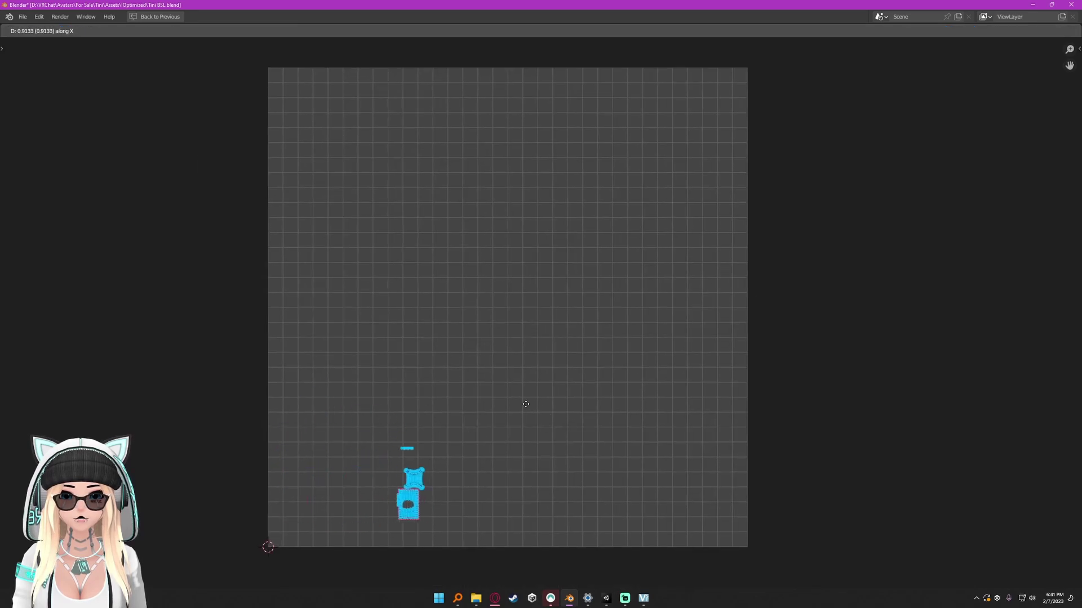
{"action": "key", "text": "2"}
{"action": "key", "text": "Return"}
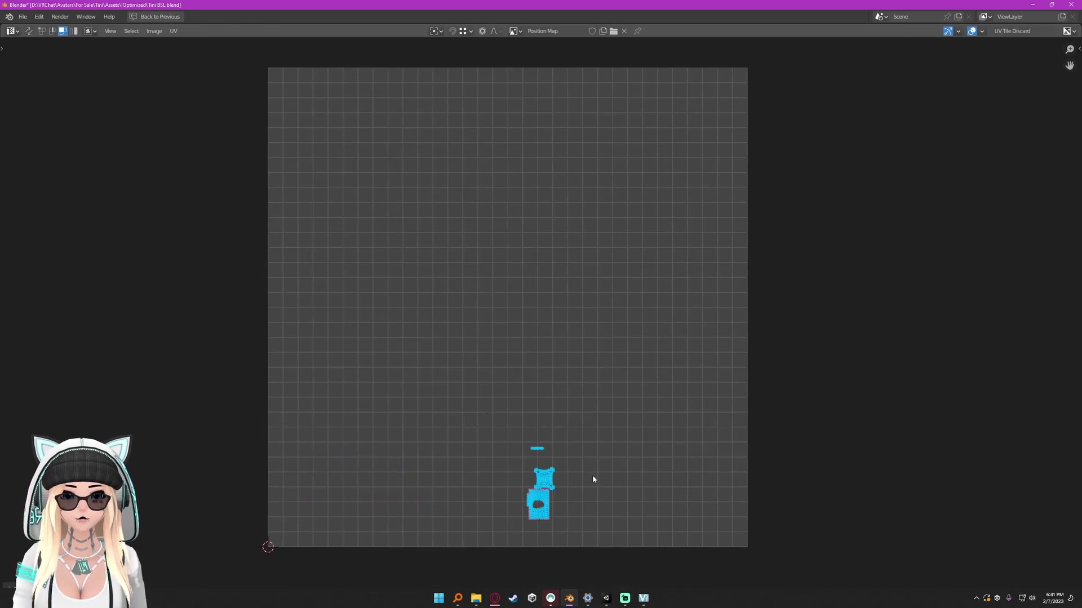
{"action": "key", "text": "alt+Tab"}
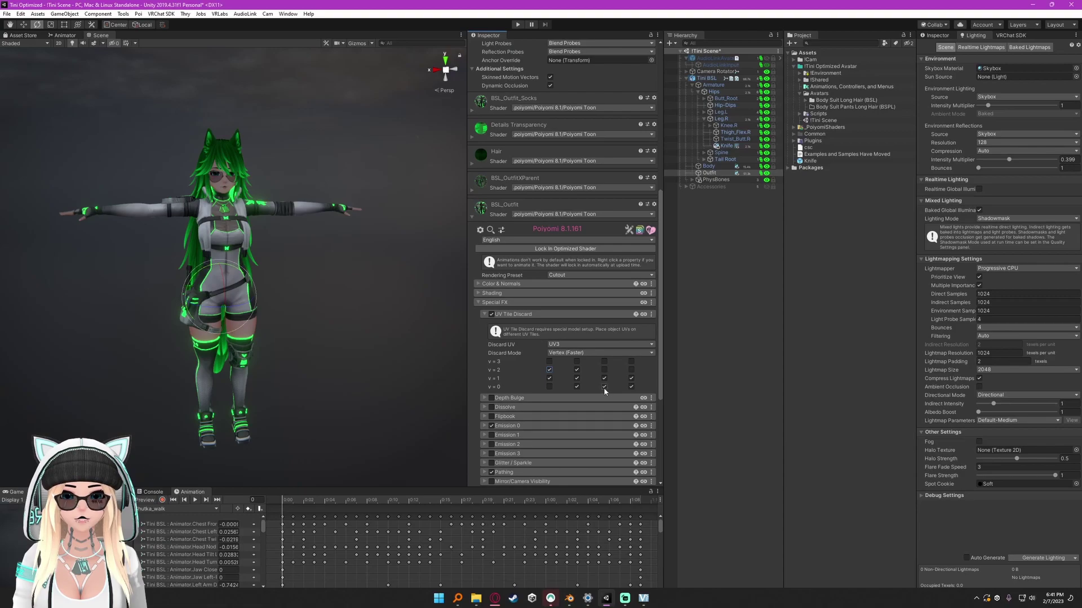
{"action": "key", "text": "alt+Tab"}
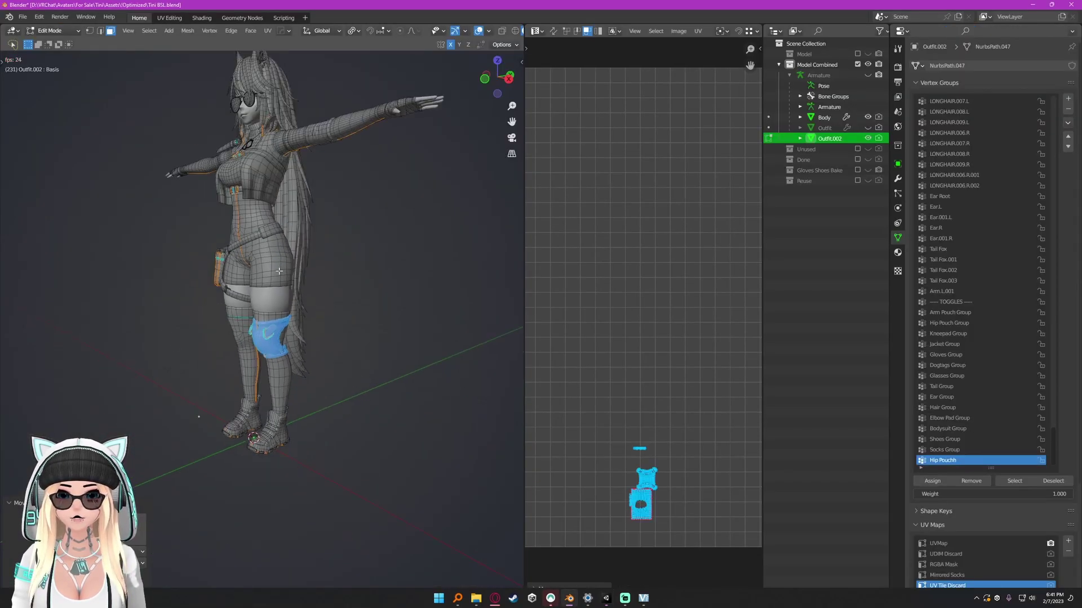
Step: Replace the kneepad selection with one glove's linked geometry, then maximize the 3D viewport and use edge selection mode
{"action": "key", "text": "alt+a"}
{"action": "key", "text": "l"}
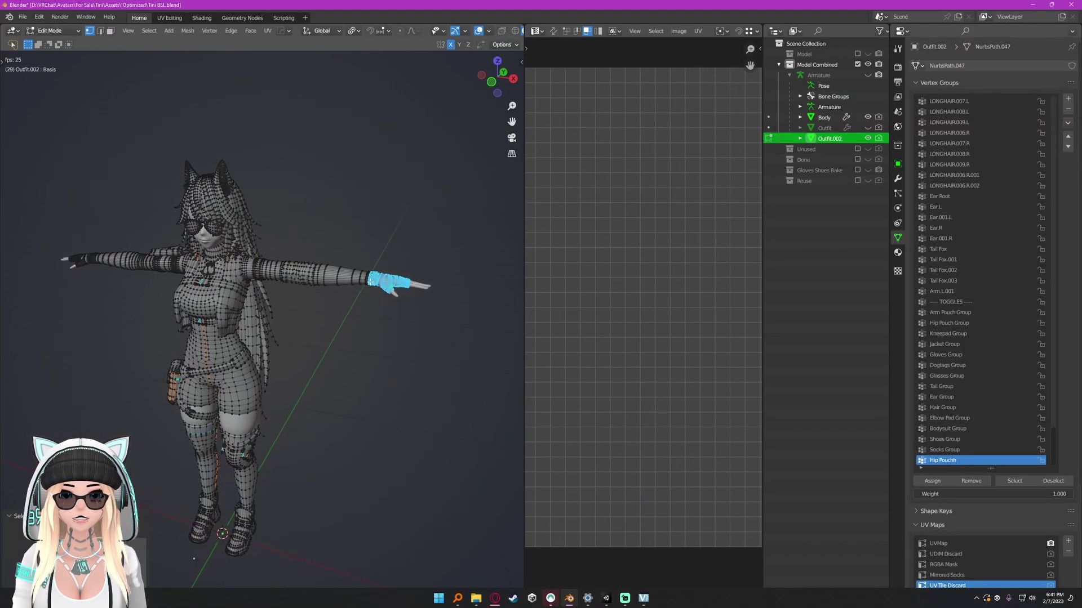
{"action": "middle_click_drag", "start_coordinate": [370, 282], "coordinate": [392, 277]}
{"action": "key", "text": "ctrl+space"}
{"action": "scroll", "coordinate": [584, 293], "scroll_direction": "down", "scroll_amount": 1}
{"action": "key", "text": "2"}
{"action": "middle_click_drag", "start_coordinate": [584, 292], "coordinate": [622, 278]}
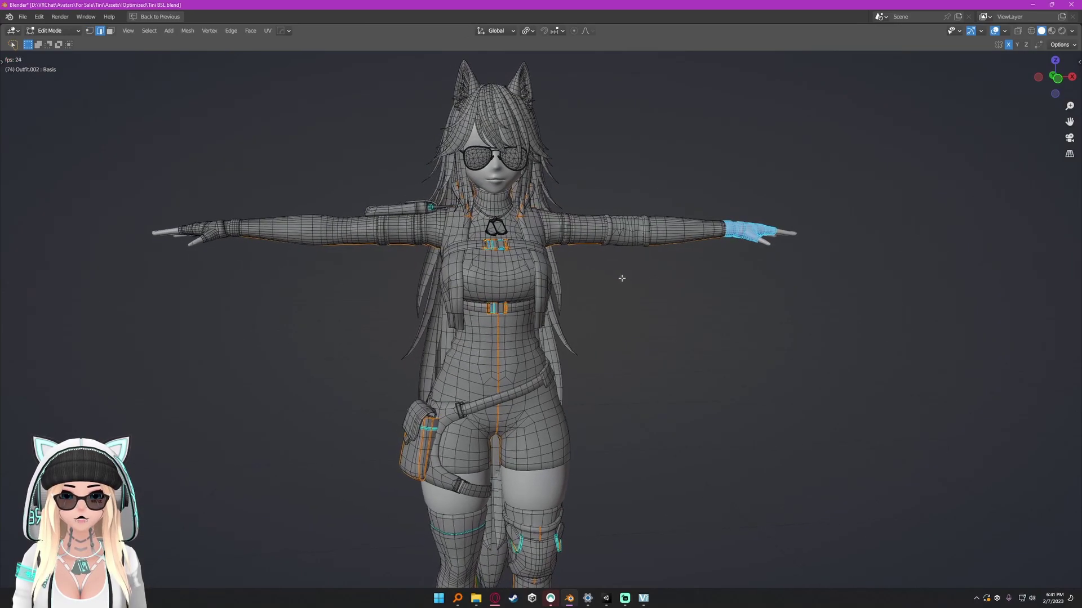
{"action": "scroll", "coordinate": [621, 282], "scroll_direction": "down", "scroll_amount": 2}
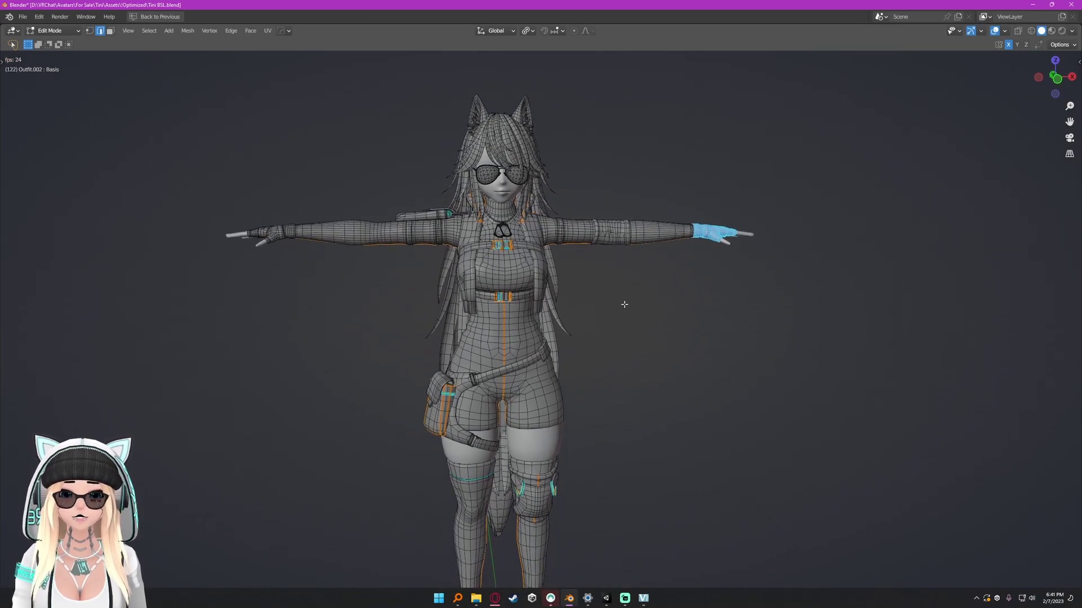
{"action": "scroll", "coordinate": [624, 304], "scroll_direction": "down", "scroll_amount": 1}
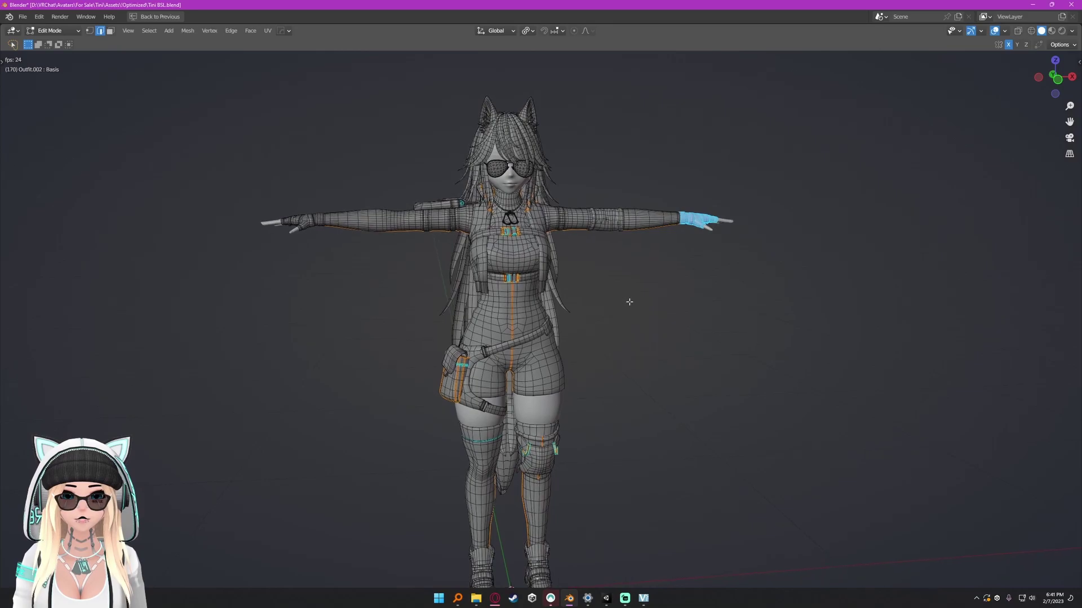
{"action": "scroll", "coordinate": [619, 300], "scroll_direction": "down", "scroll_amount": 1}
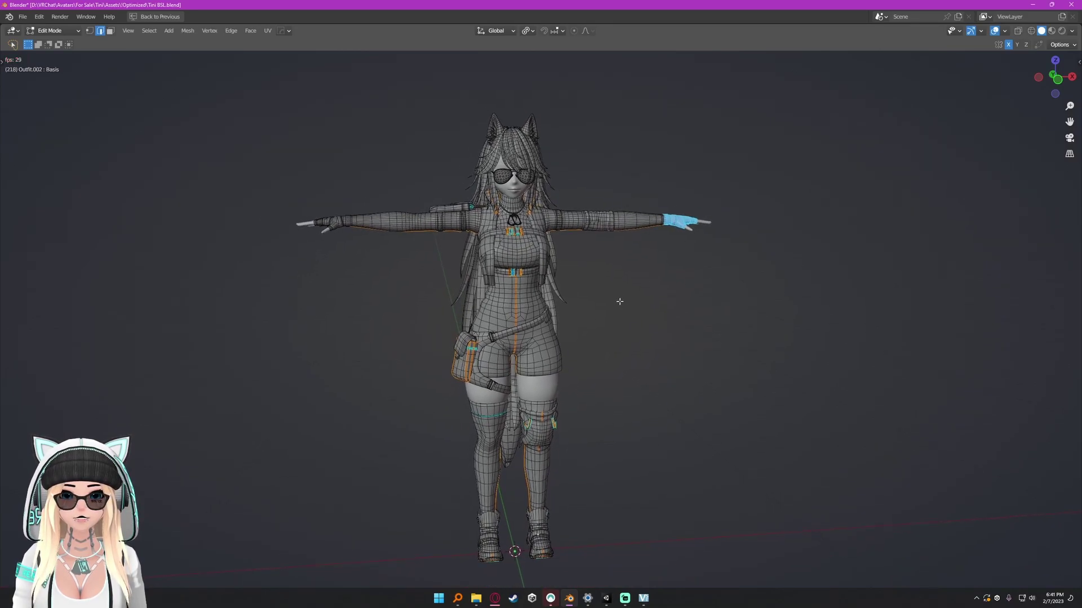
{"action": "middle_click_drag", "start_coordinate": [617, 297], "coordinate": [619, 300]}
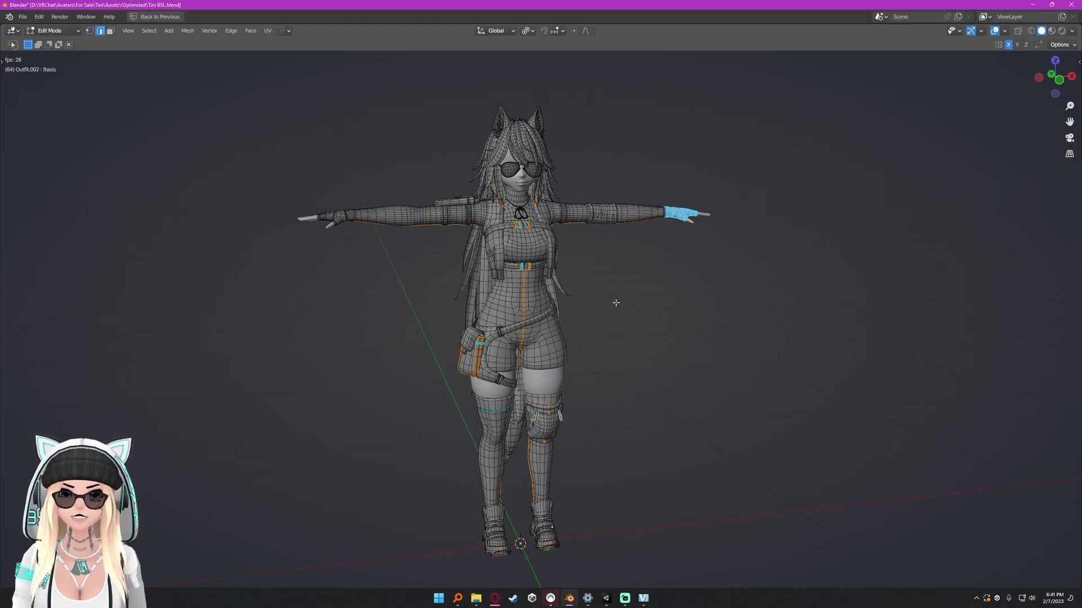
{"action": "middle_click_drag", "start_coordinate": [616, 302], "coordinate": [614, 289], "text": "shift"}
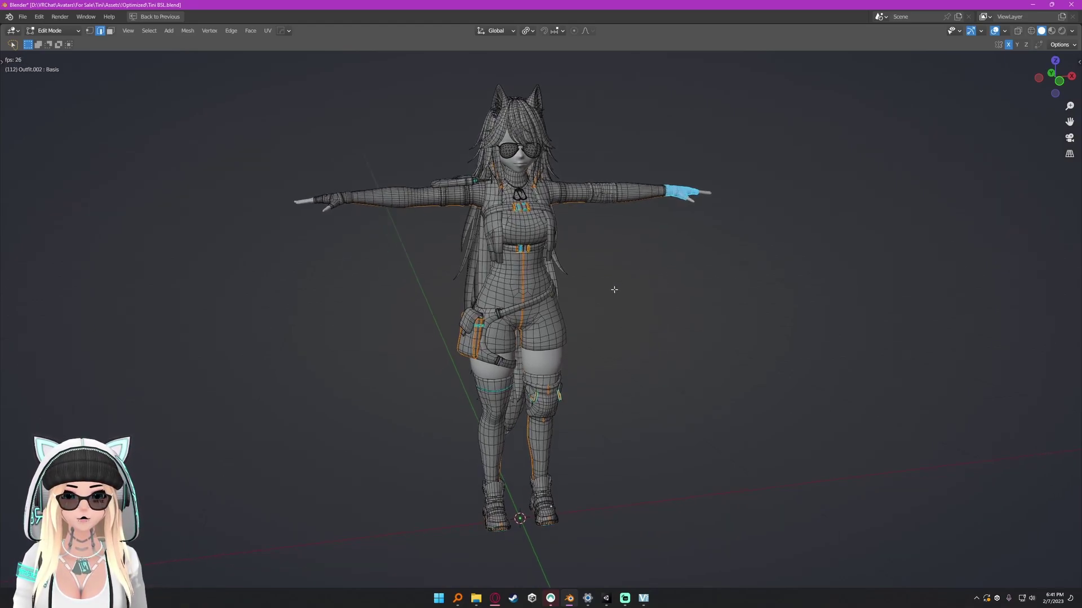
{"action": "middle_click_drag", "start_coordinate": [698, 197], "coordinate": [690, 197]}
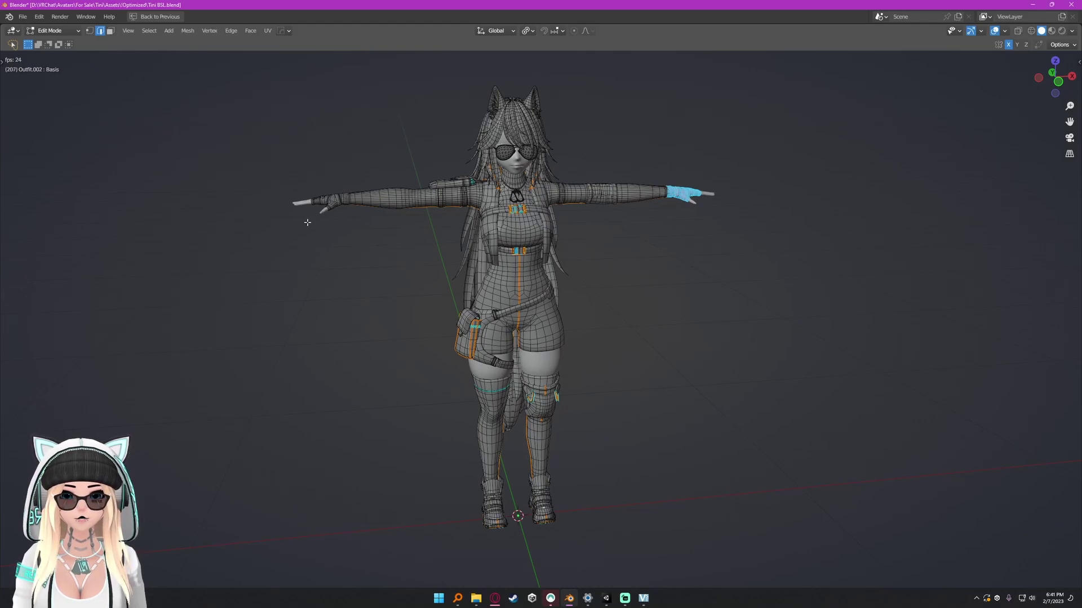
Step: Restore the editor layout and maximize the UV editor showing the selected glove's islands
{"action": "key", "text": "ctrl+space"}
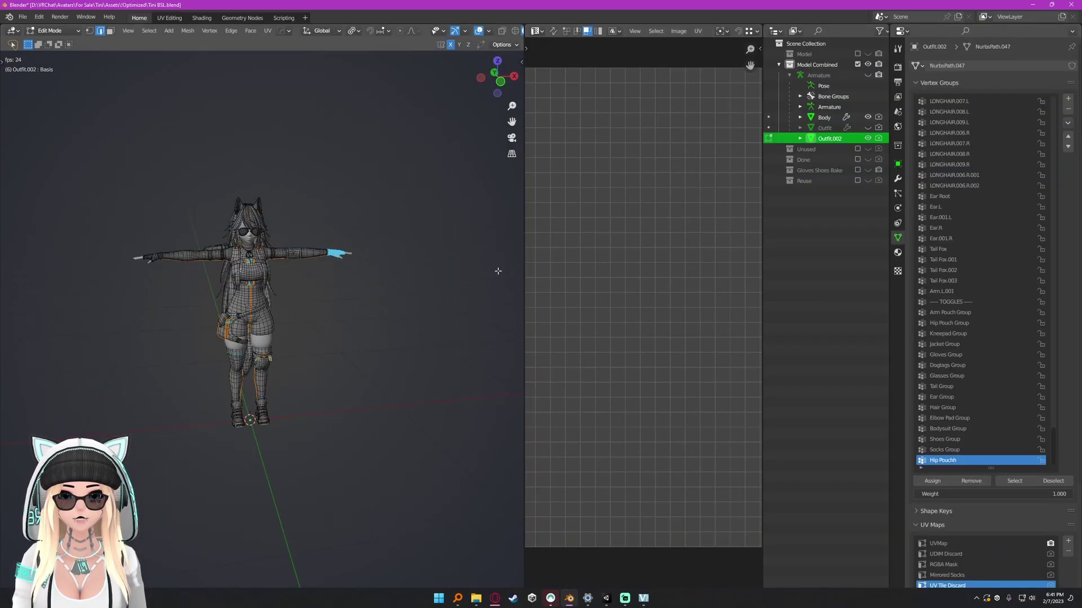
{"action": "key", "text": "ctrl+space"}
{"action": "scroll", "coordinate": [553, 295], "scroll_direction": "down", "scroll_amount": 1}
{"action": "scroll", "coordinate": [522, 308], "scroll_direction": "up", "scroll_amount": 2}
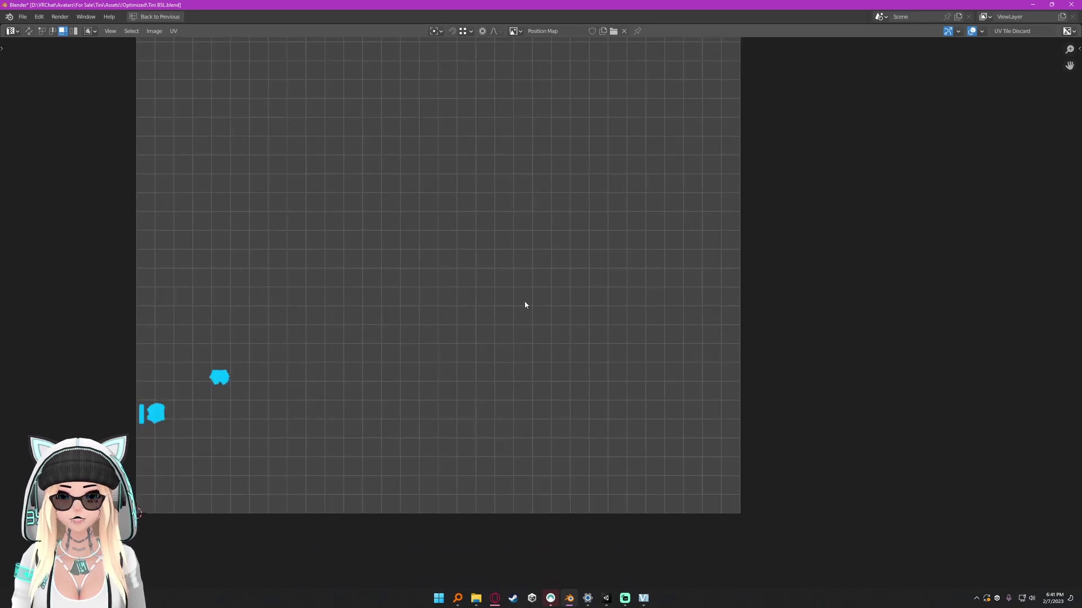
{"action": "key", "text": "g"}
{"action": "key", "text": "x"}
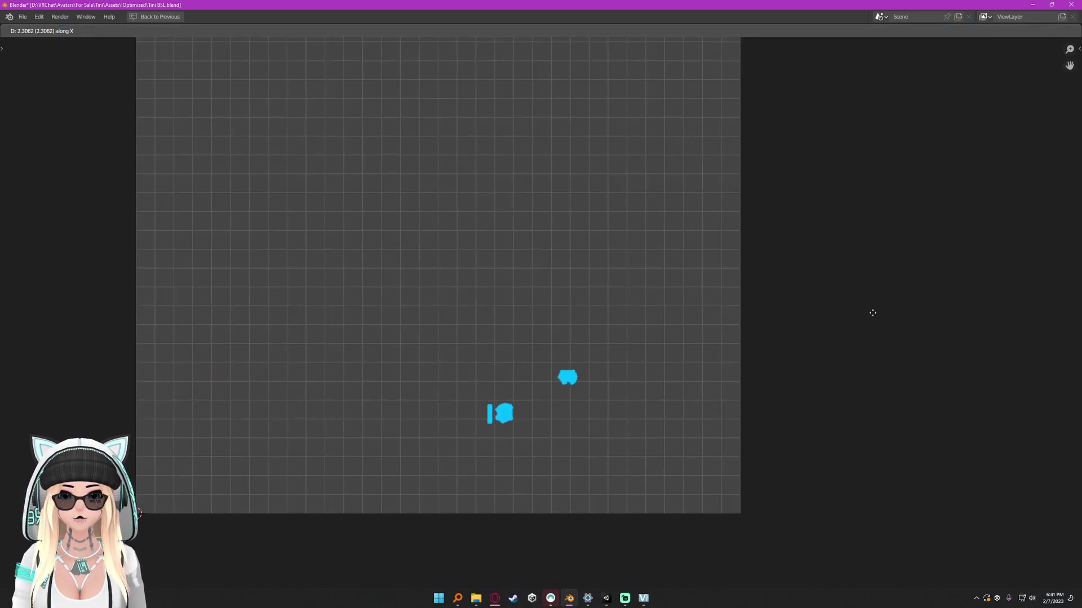
{"action": "key", "text": "Escape"}
Step: Move the glove's UV islands 3 units along the X axis and return to the split editor layout
{"action": "key", "text": "g"}
{"action": "key", "text": "x"}
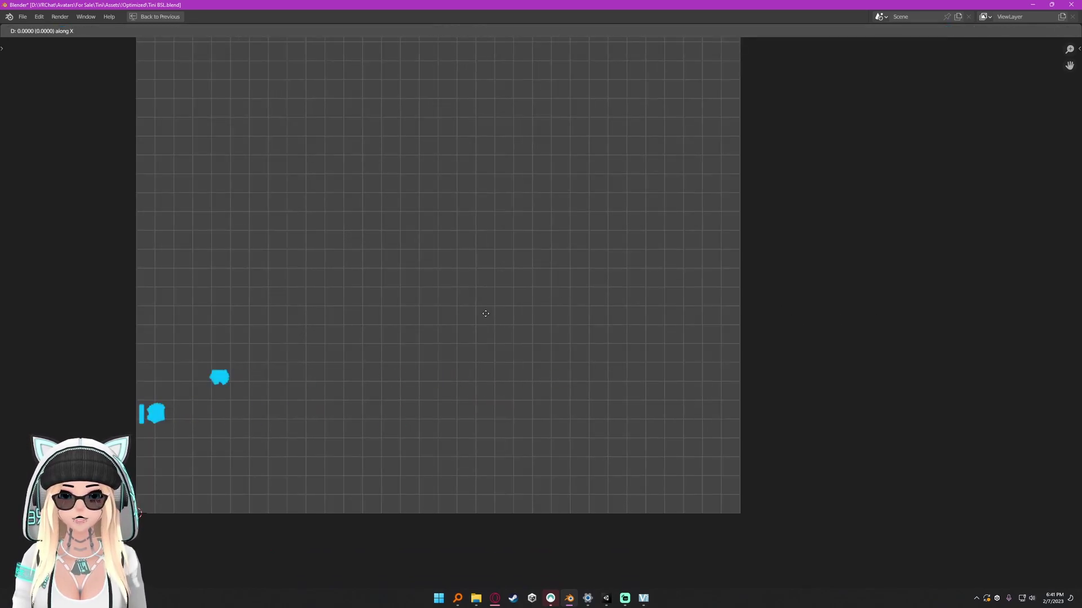
{"action": "key", "text": "3"}
{"action": "key", "text": "Return"}
{"action": "key", "text": "ctrl+space"}
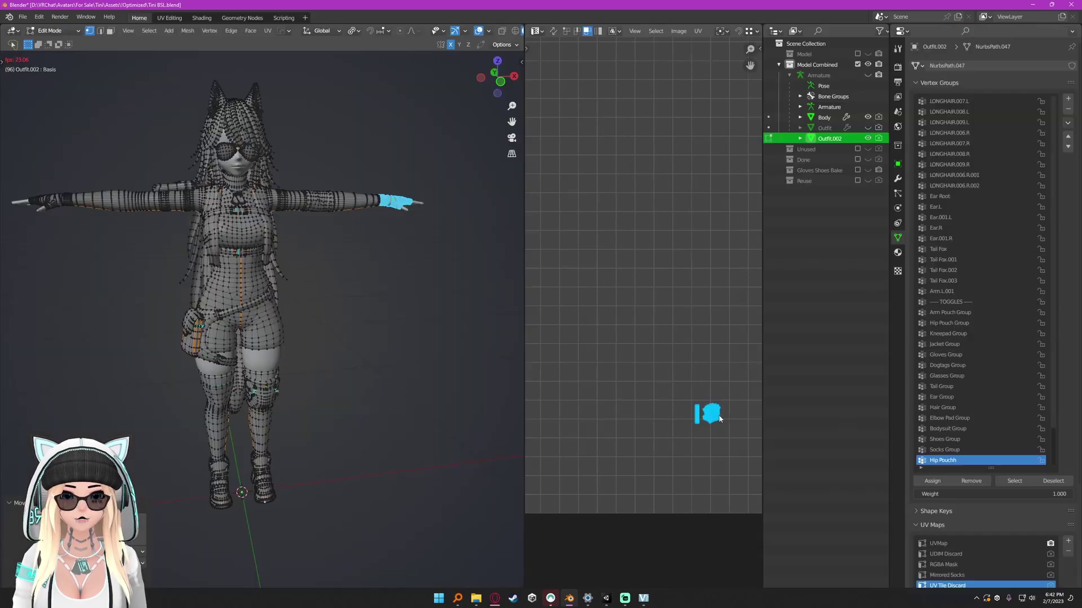
Step: Add the linked geometry of the kneepad and hip pouch to the glove selection and show their islands in the maximized UV editor
{"action": "key", "text": "l"}
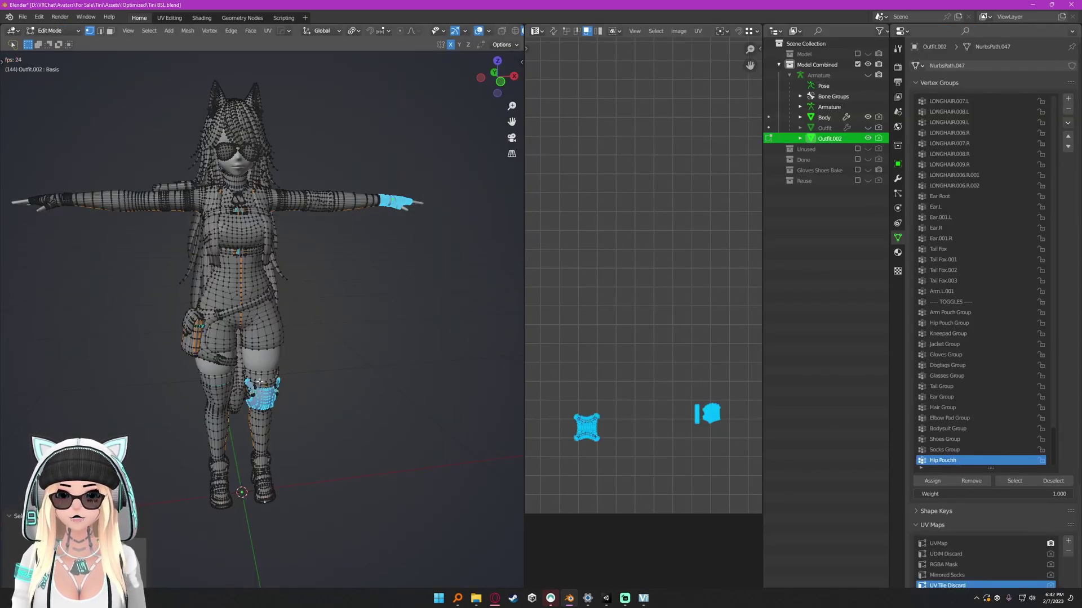
{"action": "key", "text": "l"}
{"action": "key", "text": "l"}
{"action": "key", "text": "l"}
{"action": "key", "text": "ctrl+space"}
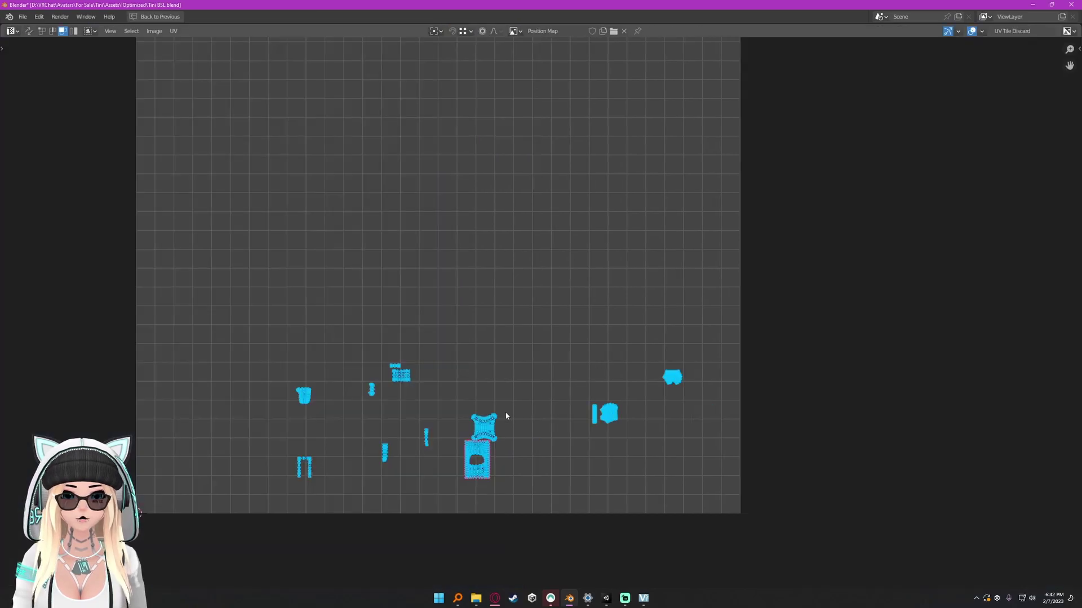
Step: Box-select the glove, kneepad and hip pouch islands in the UV editor to compare which tiles they occupy
{"action": "scroll", "coordinate": [542, 367], "scroll_direction": "up", "scroll_amount": 1}
{"action": "key", "text": "alt+a"}
{"action": "key", "text": "b"}
{"action": "left_click_drag", "start_coordinate": [140, 293], "coordinate": [813, 591]}
{"action": "middle_click_drag", "start_coordinate": [794, 536], "coordinate": [813, 442]}
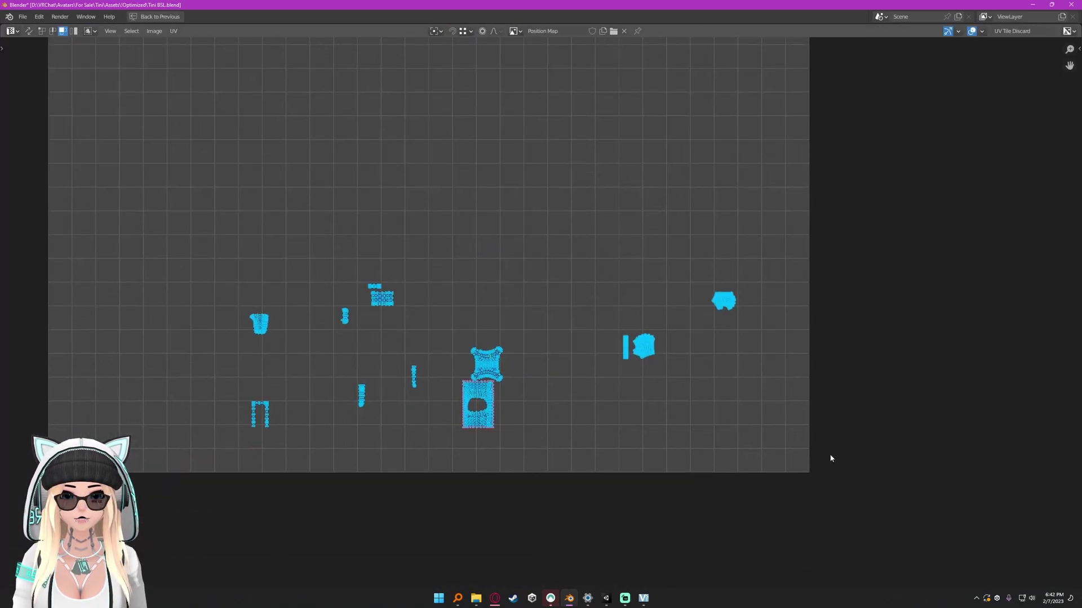
{"action": "key", "text": "alt+a"}
{"action": "key", "text": "b"}
{"action": "left_click_drag", "start_coordinate": [191, 198], "coordinate": [906, 581]}
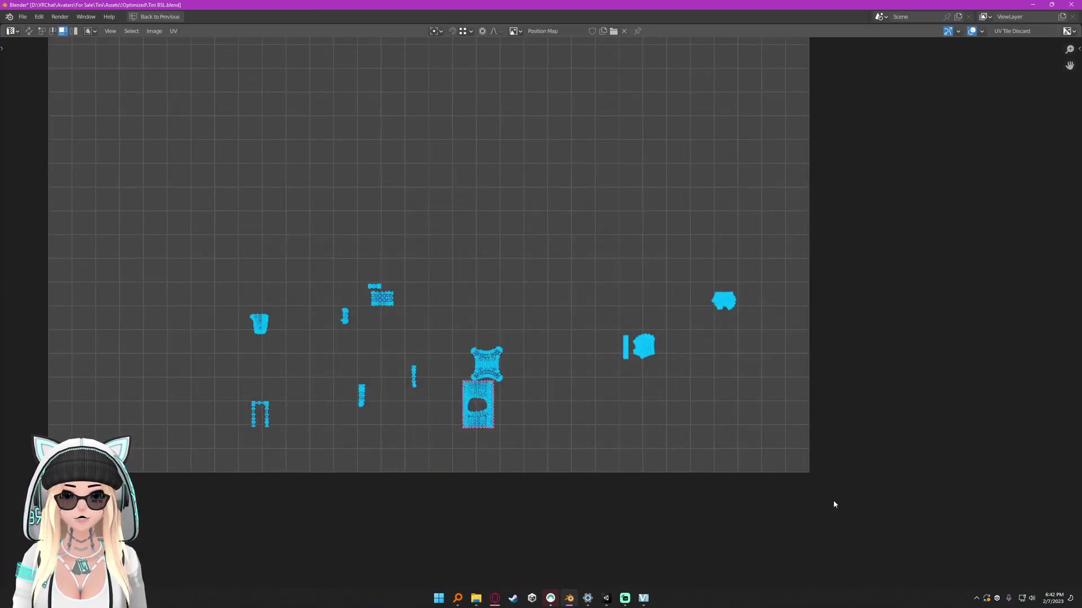
{"action": "key", "text": "ctrl+space"}
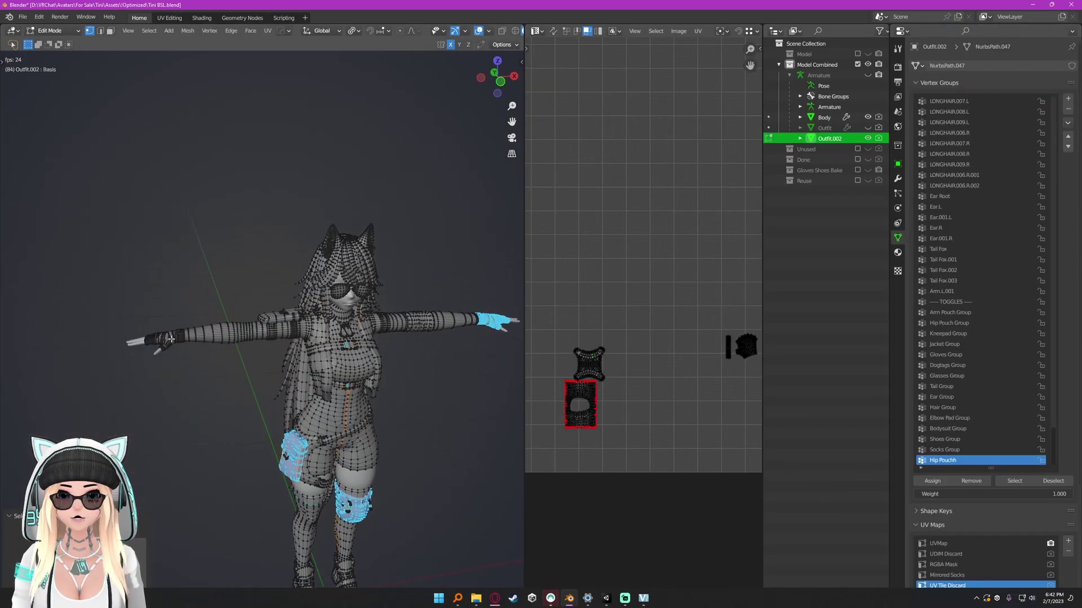
Step: Select only the other glove's linked geometry and move its UV islands 3 units along the X axis
{"action": "key", "text": "alt+a"}
{"action": "key", "text": "l"}
{"action": "key", "text": "ctrl+space"}
{"action": "scroll", "coordinate": [585, 363], "scroll_direction": "down", "scroll_amount": 2}
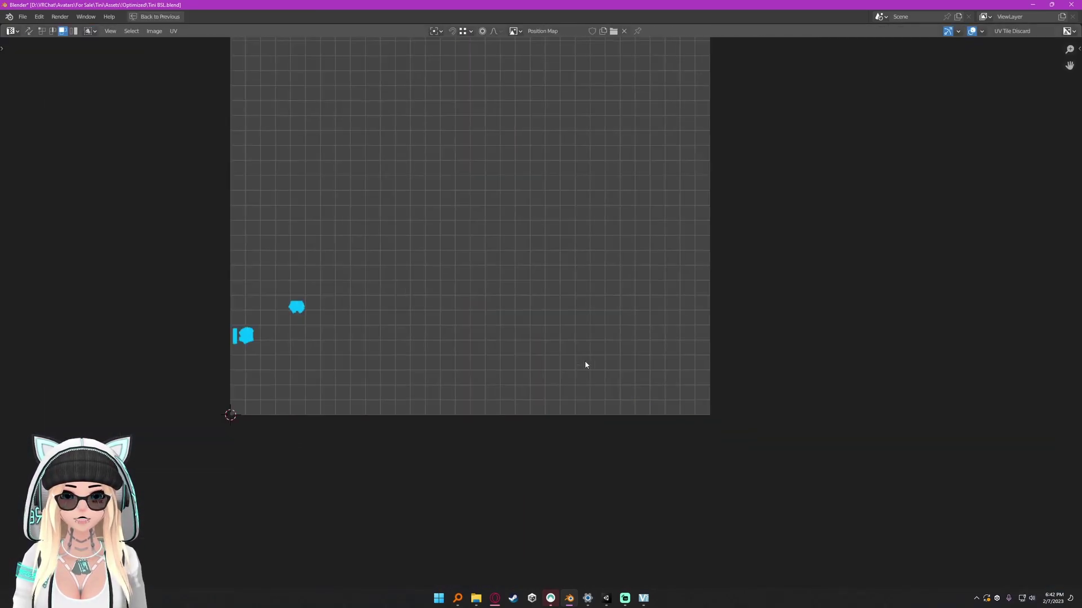
{"action": "type", "text": "gx.75"}
{"action": "key", "text": "Return"}
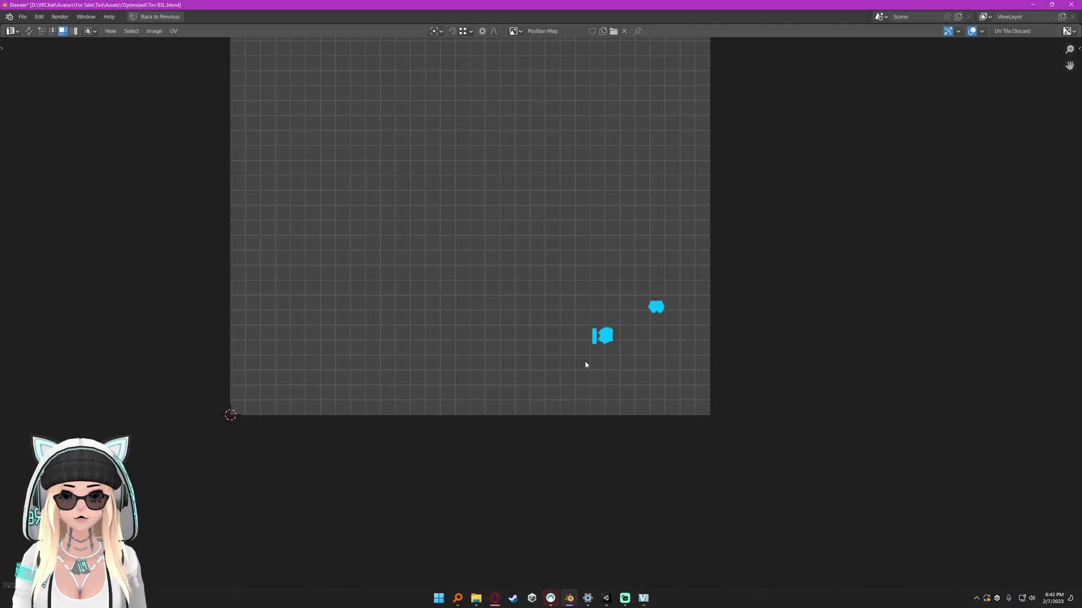
Step: Try placing the glove's UV islands one tile past the grid's edge along X and compare with Unity's UV Tile Discard grid
{"action": "key", "text": "ctrl+z"}
{"action": "type", "text": "gx1"}
{"action": "key", "text": "Return"}
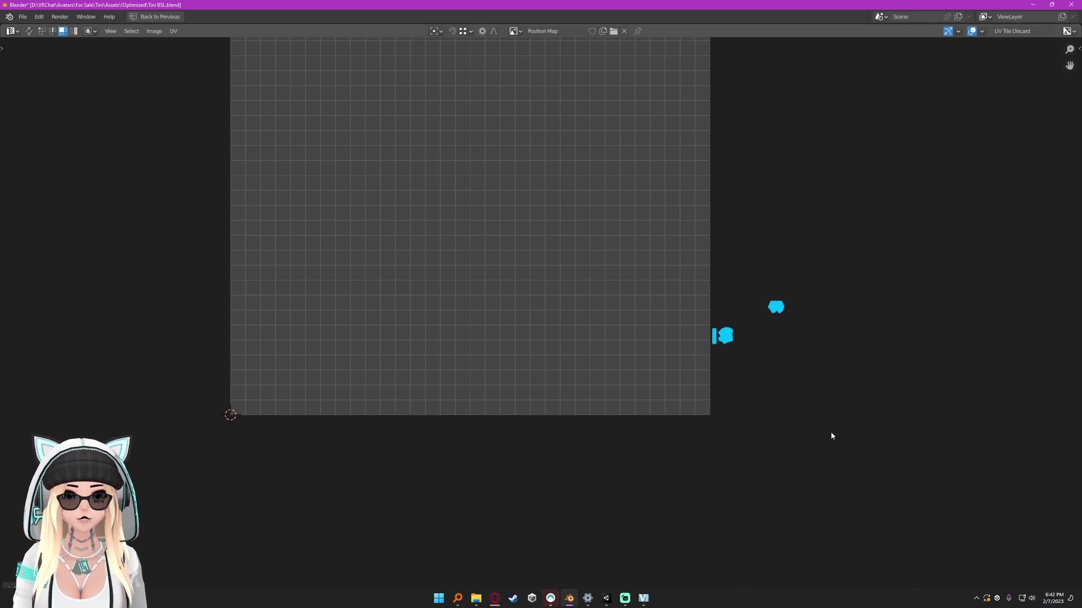
{"action": "middle_click_drag", "start_coordinate": [823, 347], "coordinate": [822, 462]}
{"action": "key", "text": "alt+Tab"}
{"action": "left_click", "coordinate": [571, 234]}
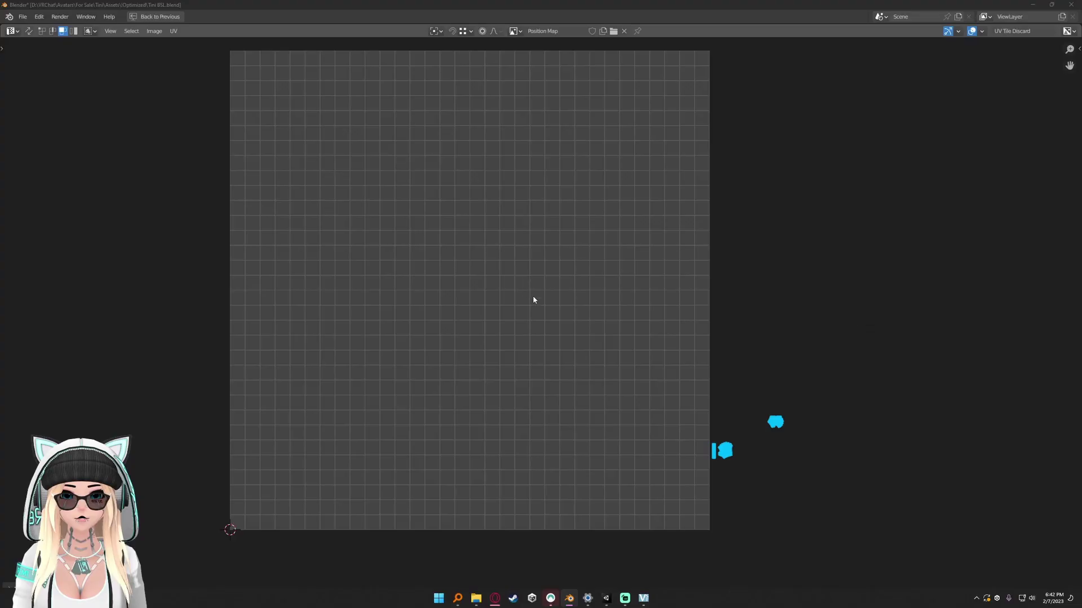
{"action": "key", "text": "alt+Tab"}
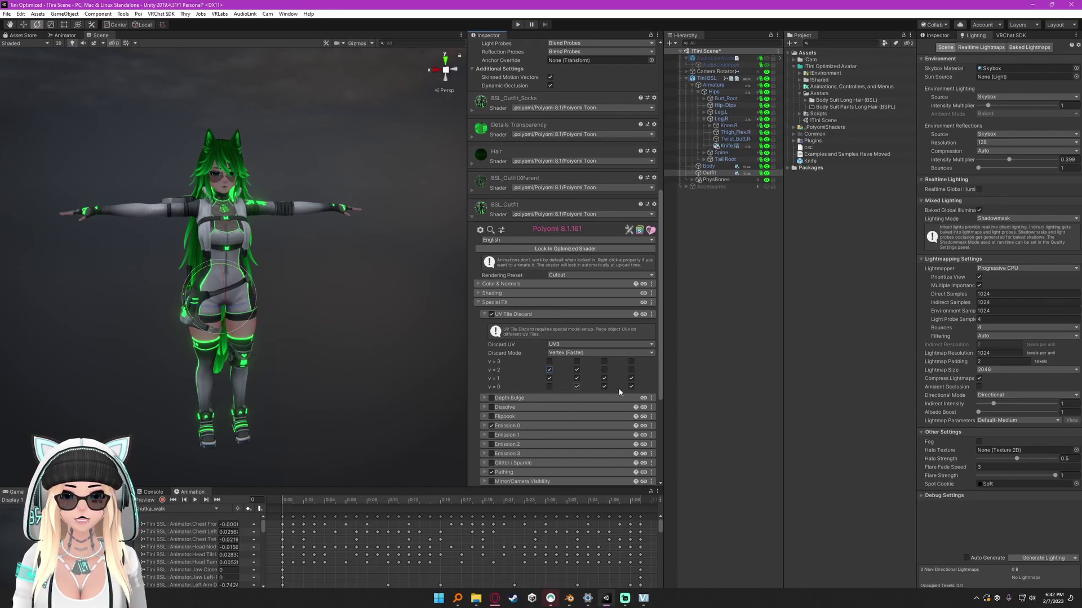
{"action": "key", "text": "e"}
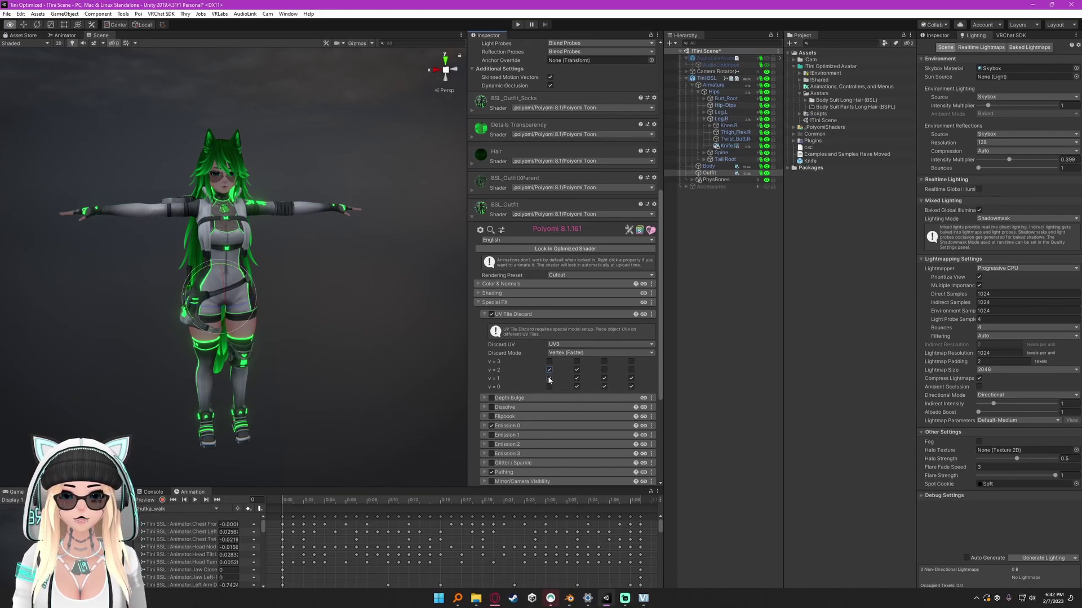
Step: Move the glove's UV islands from the first tile 1 unit along the Y axis and check the matching v = 1 tile in Unity
{"action": "key", "text": "alt+Tab"}
{"action": "middle_click_drag", "start_coordinate": [523, 342], "coordinate": [837, 292]}
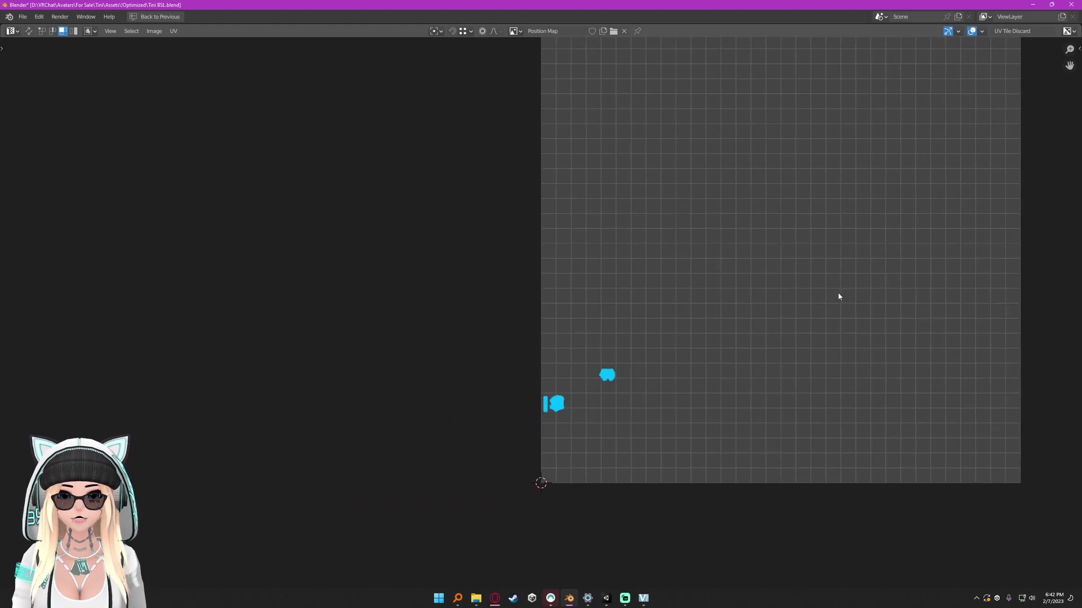
{"action": "key", "text": "g"}
{"action": "key", "text": "y"}
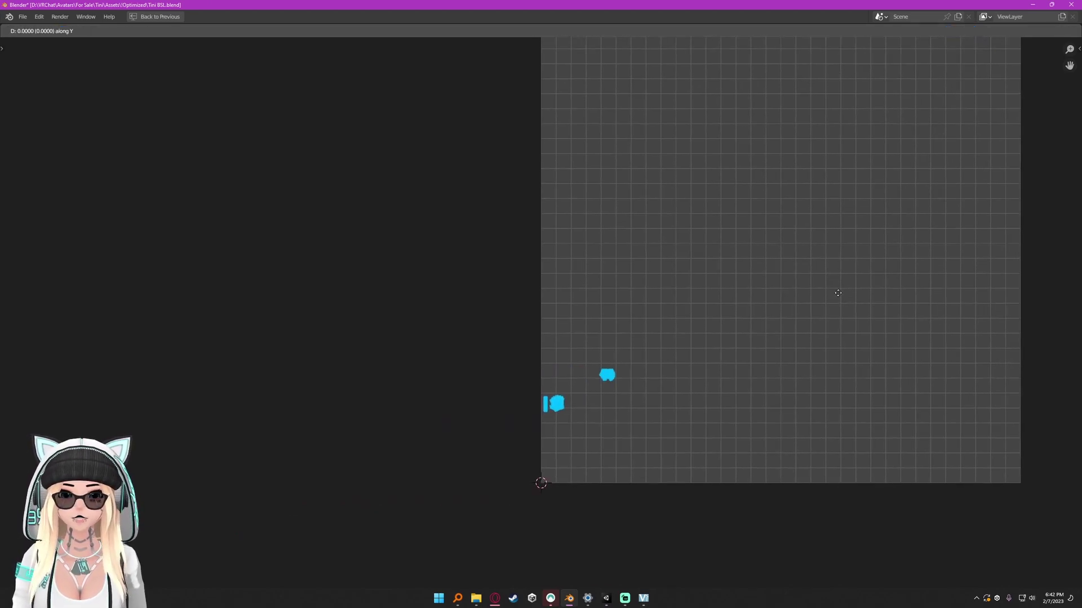
{"action": "type", "text": ".25"}
{"action": "key", "text": "Return"}
{"action": "middle_click_drag", "start_coordinate": [893, 299], "coordinate": [720, 341]}
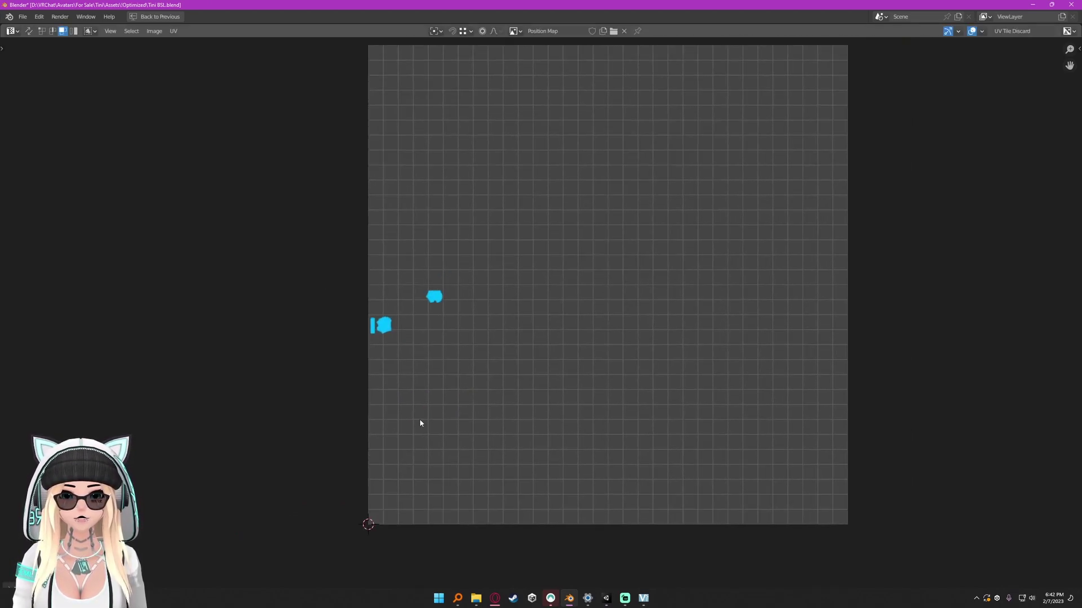
{"action": "key", "text": "alt+Tab"}
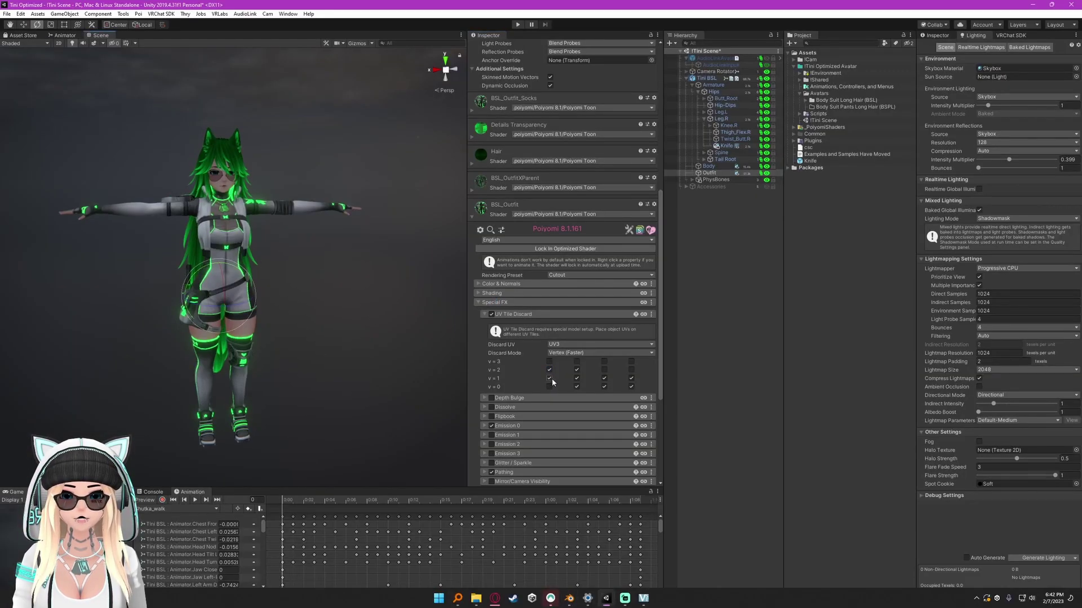
{"action": "key", "text": "alt+Tab"}
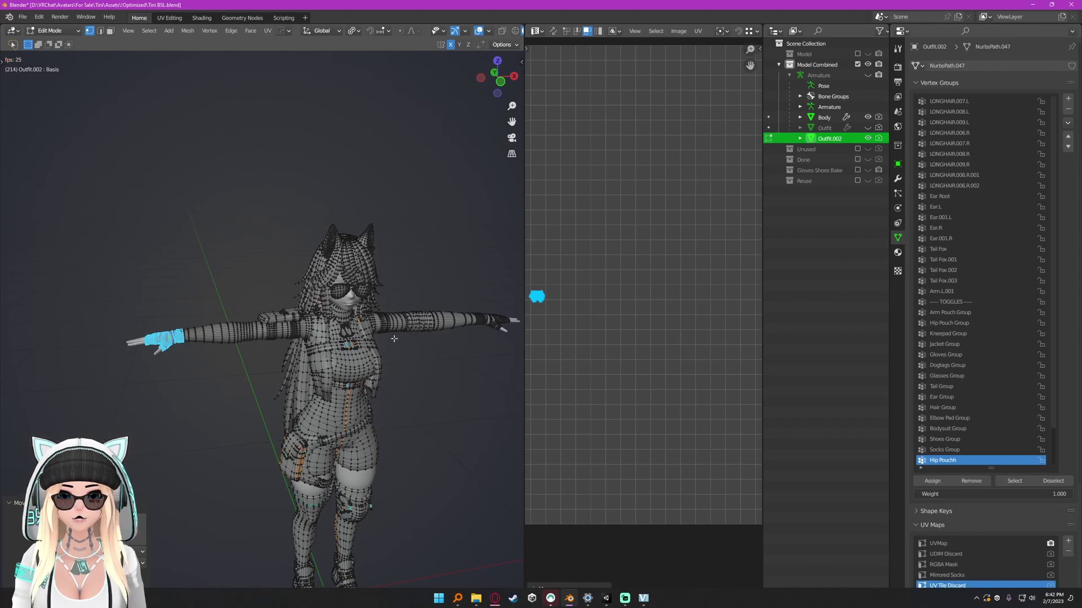
Step: Select the linked geometry of the arm pouch and its attached parts, and maximize the UV editor
{"action": "scroll", "coordinate": [260, 316], "scroll_direction": "up", "scroll_amount": 8}
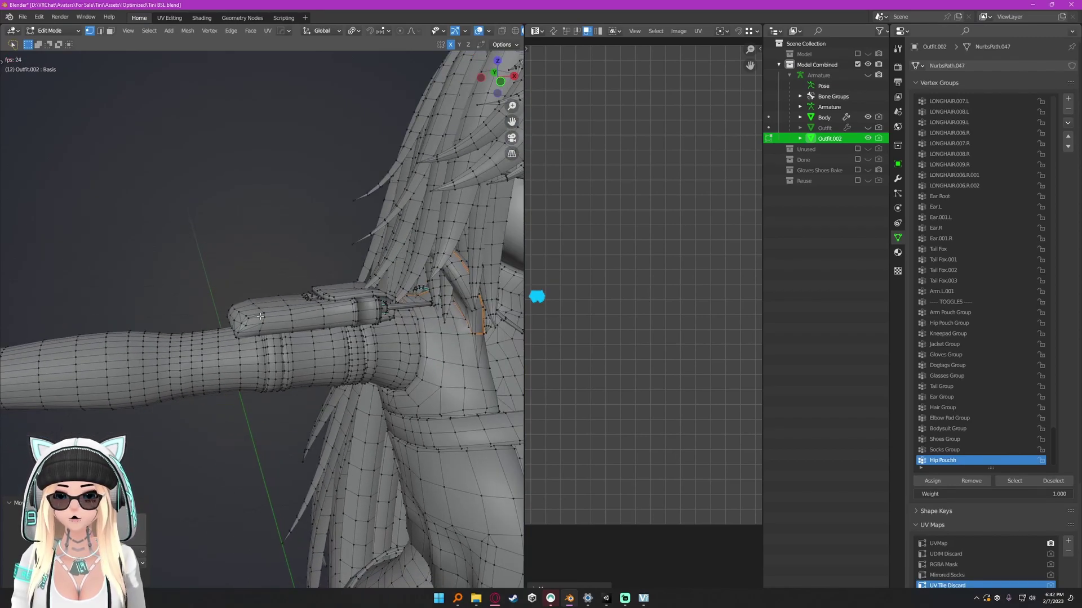
{"action": "key", "text": "l"}
{"action": "key", "text": "l"}
{"action": "key", "text": "l"}
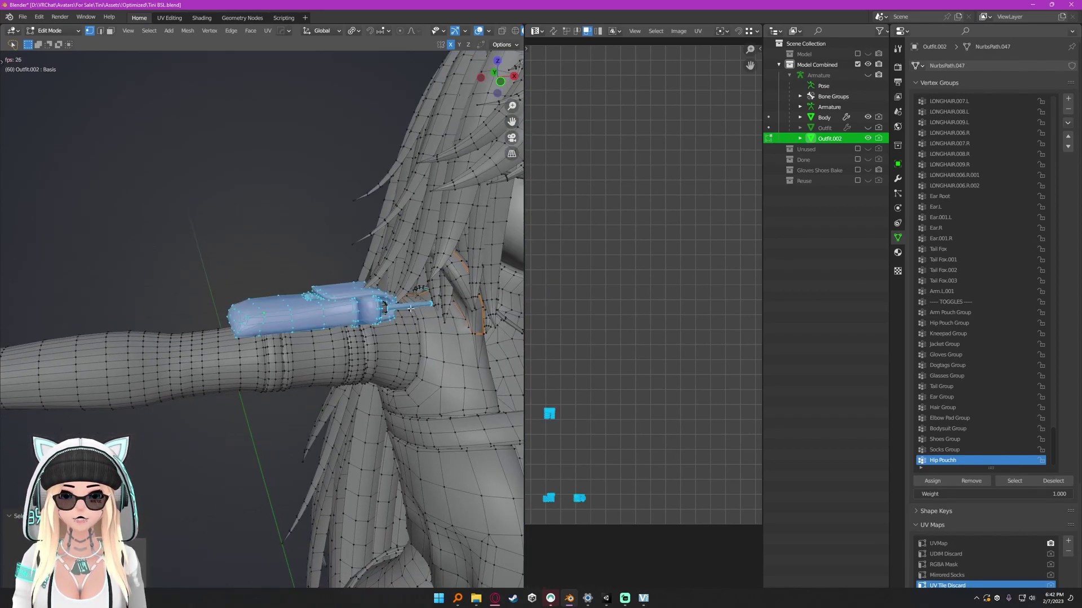
{"action": "key", "text": "ctrl+space"}
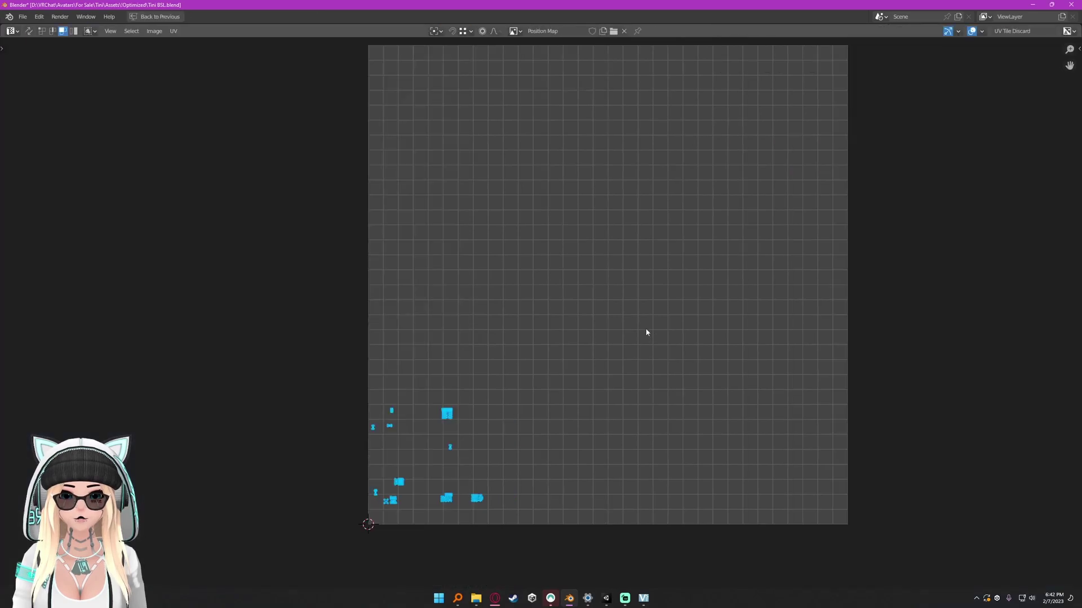
{"action": "scroll", "coordinate": [646, 332], "scroll_direction": "down", "scroll_amount": 2}
{"action": "middle_click_drag", "start_coordinate": [631, 328], "coordinate": [587, 331]}
{"action": "scroll", "coordinate": [473, 400], "scroll_direction": "up", "scroll_amount": 1}
{"action": "key", "text": "g"}
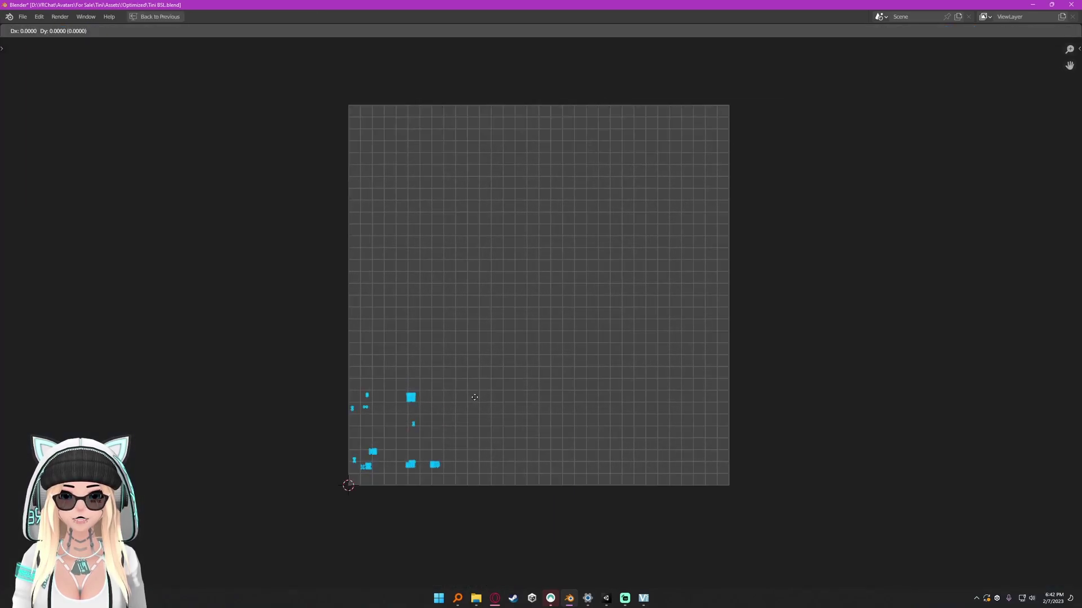
{"action": "key", "text": "Escape"}
{"action": "key", "text": "g"}
{"action": "key", "text": "x"}
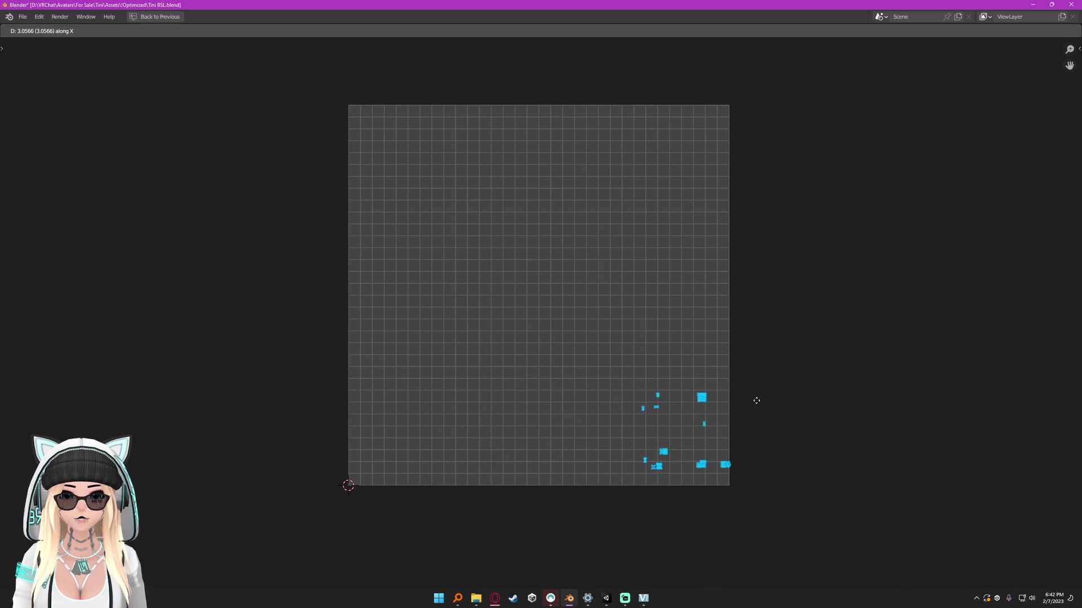
{"action": "key", "text": "x"}
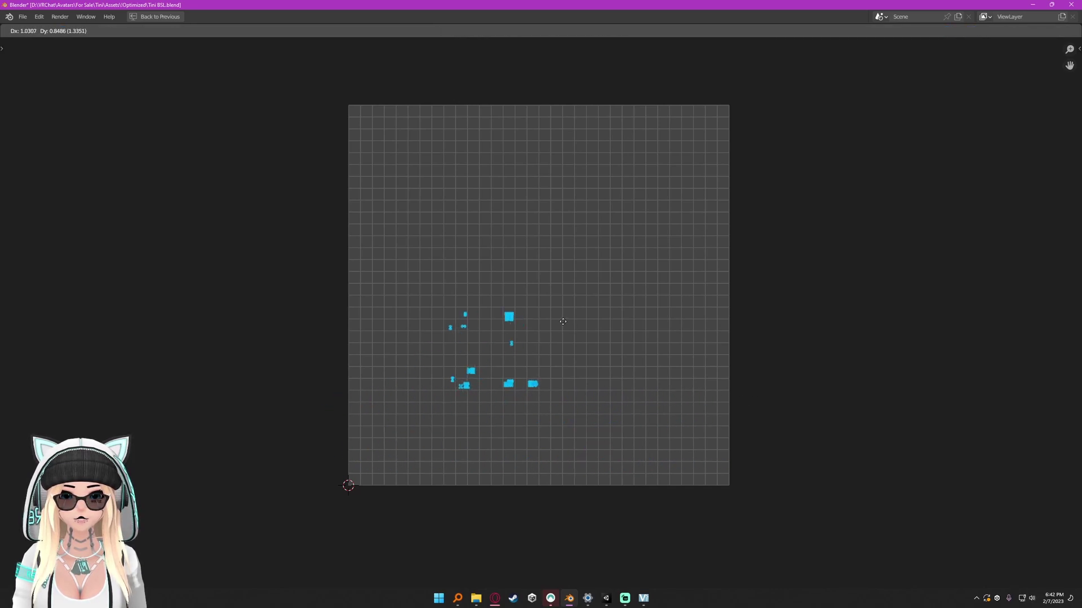
{"action": "right_click", "coordinate": [565, 322]}
Step: Move the arm pouch's UV islands 1 unit along X and 1 unit along Y, then restore the editor layout
{"action": "key", "text": "g"}
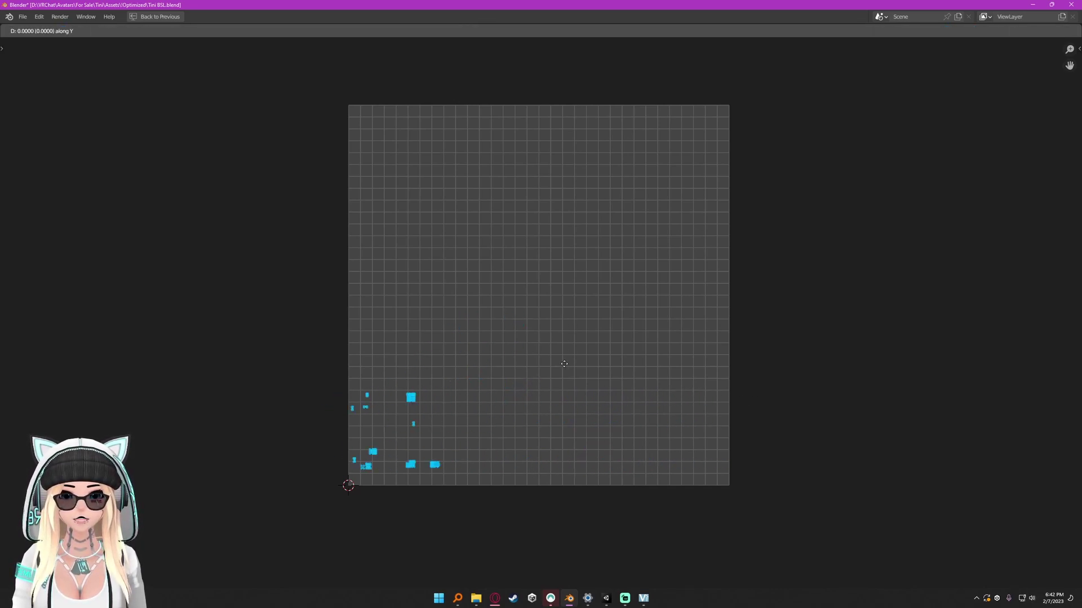
{"action": "key", "text": "x"}
{"action": "left_click", "coordinate": [564, 363]}
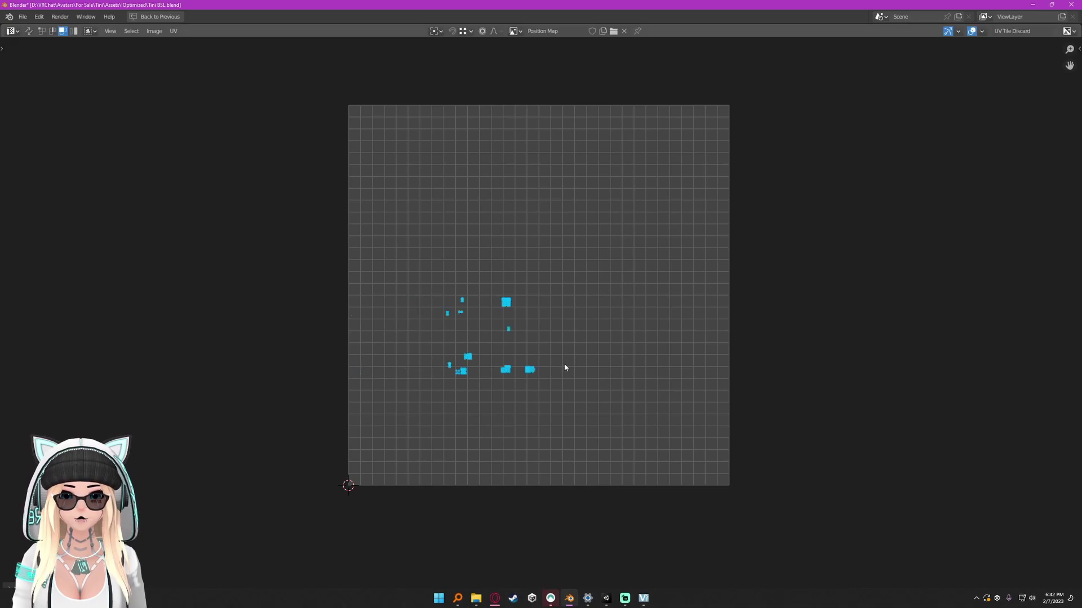
{"action": "key", "text": "ctrl+space"}
Step: Switch to Unity and set the outfit material's Discard UV to UV1
{"action": "key", "text": "alt+Tab"}
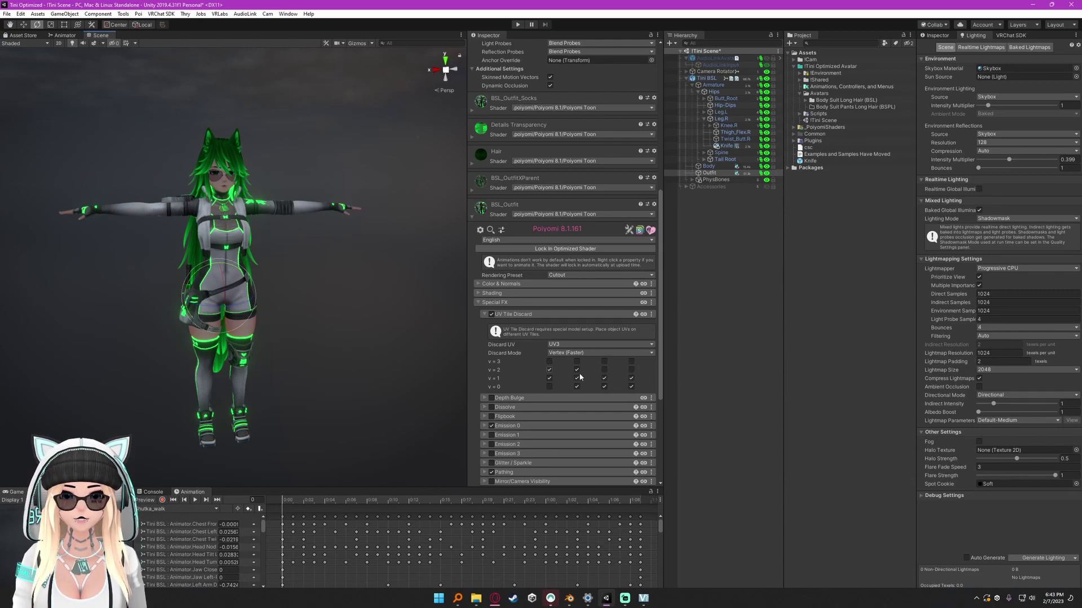
{"action": "left_click_drag", "start_coordinate": [338, 302], "coordinate": [113, 304], "text": "alt"}
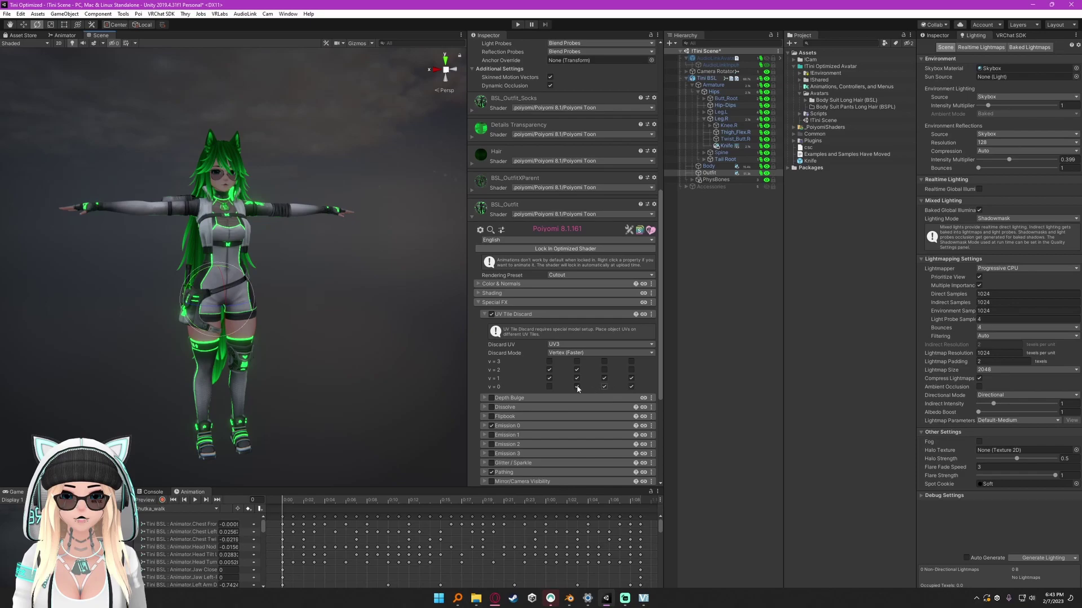
{"action": "left_click", "coordinate": [564, 345]}
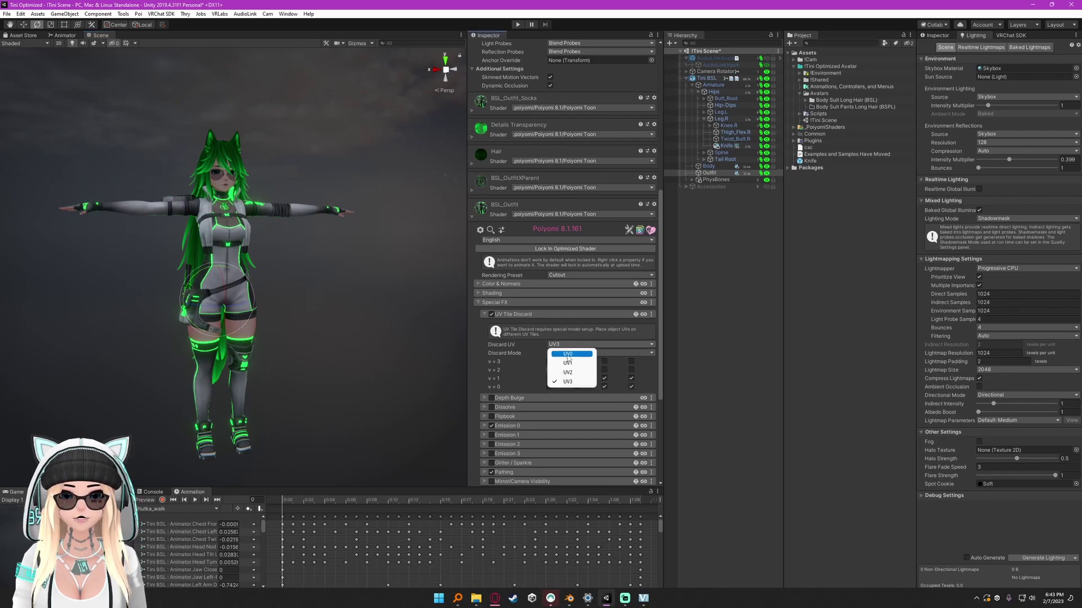
{"action": "left_click", "coordinate": [566, 359]}
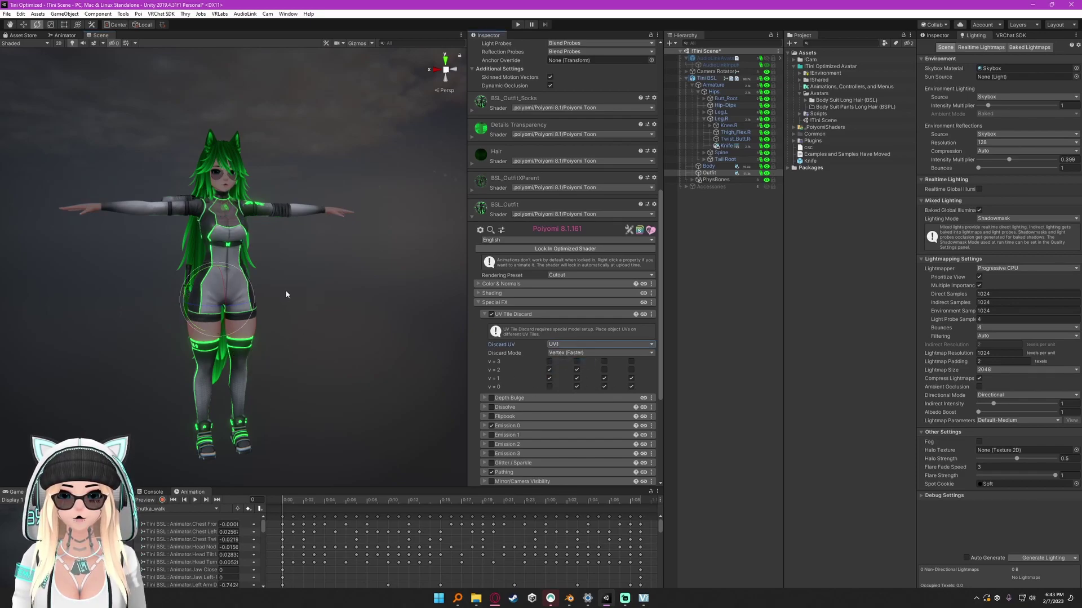
Step: Toggle the UV Tile Discard checkboxes in the first column at v = 1 and v = 2, and in the second column at v = 2, 1 and 0
{"action": "scroll", "coordinate": [285, 294], "scroll_direction": "up", "scroll_amount": 3}
{"action": "left_click", "coordinate": [551, 378]}
{"action": "left_click", "coordinate": [550, 370]}
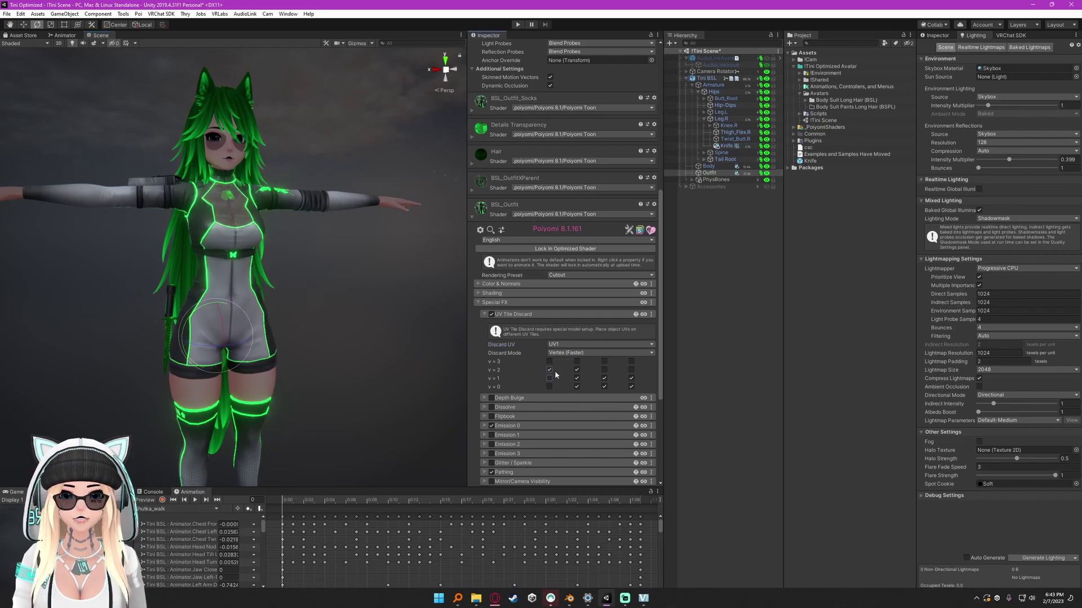
{"action": "left_click", "coordinate": [576, 369]}
{"action": "left_click", "coordinate": [577, 378]}
{"action": "left_click", "coordinate": [576, 386]}
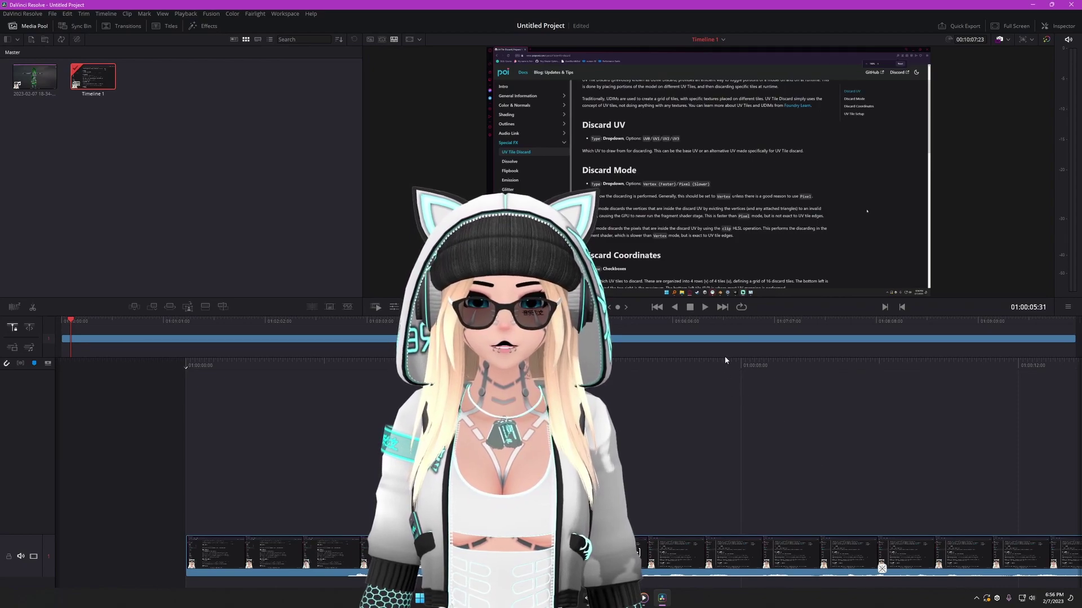
Step: Switch from DaVinci Resolve to Unity and select the avatar's Outfit object
{"action": "key", "text": "space"}
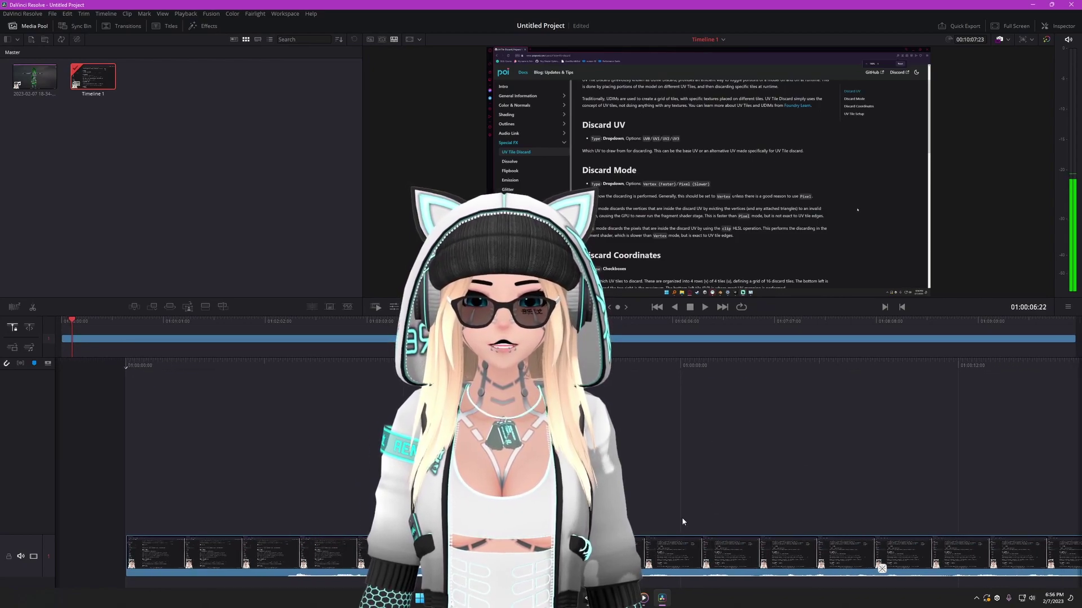
{"action": "key", "text": "alt+Tab"}
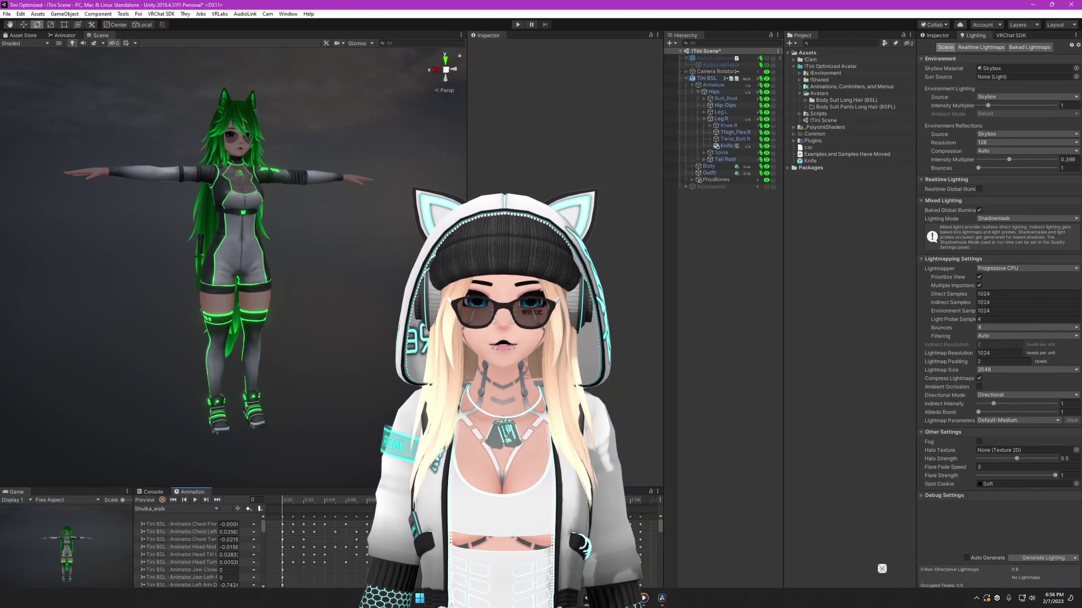
{"action": "left_click", "coordinate": [709, 173]}
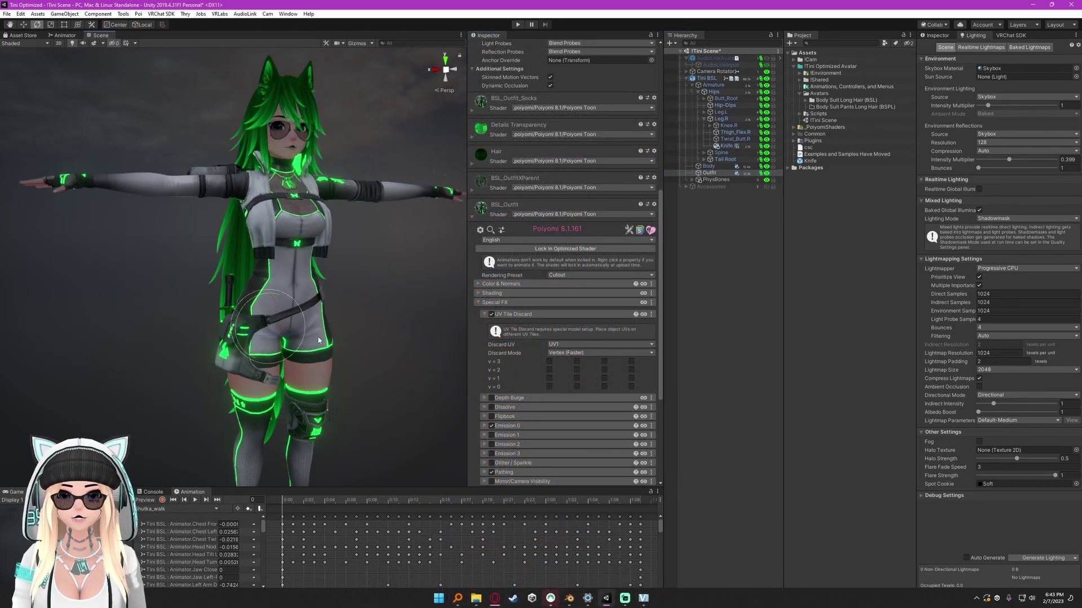
Step: Examine the fully dressed avatar from several angles in a maximized Scene view, and restore the editor layout
{"action": "key", "text": "shift+space"}
{"action": "left_click_drag", "start_coordinate": [741, 338], "coordinate": [667, 340], "text": "alt"}
{"action": "right_click_drag", "start_coordinate": [668, 340], "coordinate": [280, 241], "text": "alt"}
{"action": "key", "text": "e"}
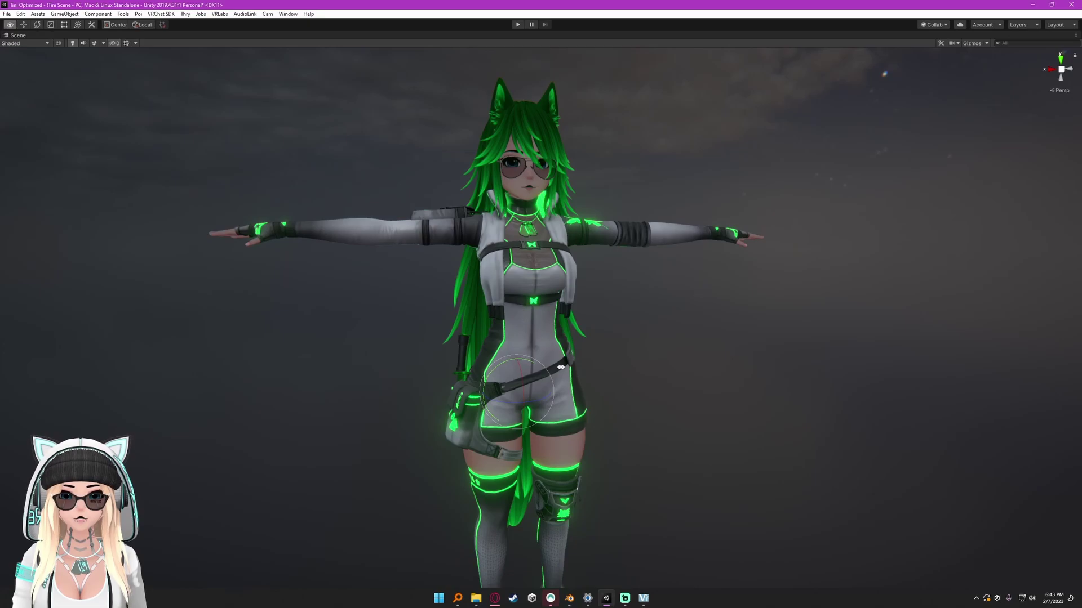
{"action": "scroll", "coordinate": [561, 368], "scroll_direction": "down", "scroll_amount": 8, "text": "alt"}
{"action": "left_click_drag", "start_coordinate": [535, 329], "coordinate": [357, 314], "text": "alt"}
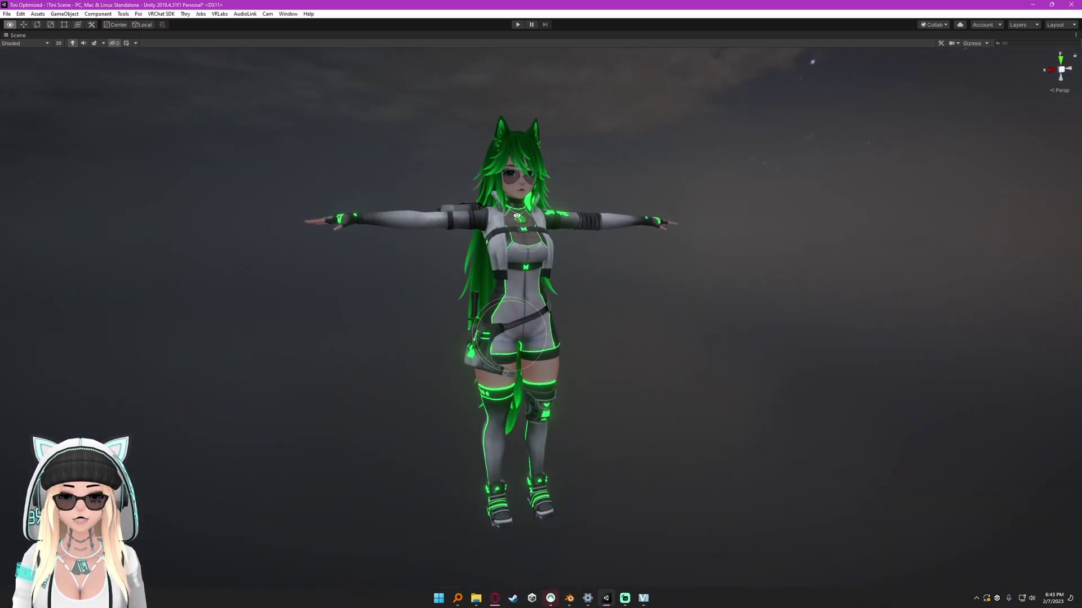
{"action": "left_click_drag", "start_coordinate": [516, 216], "coordinate": [294, 212], "text": "alt"}
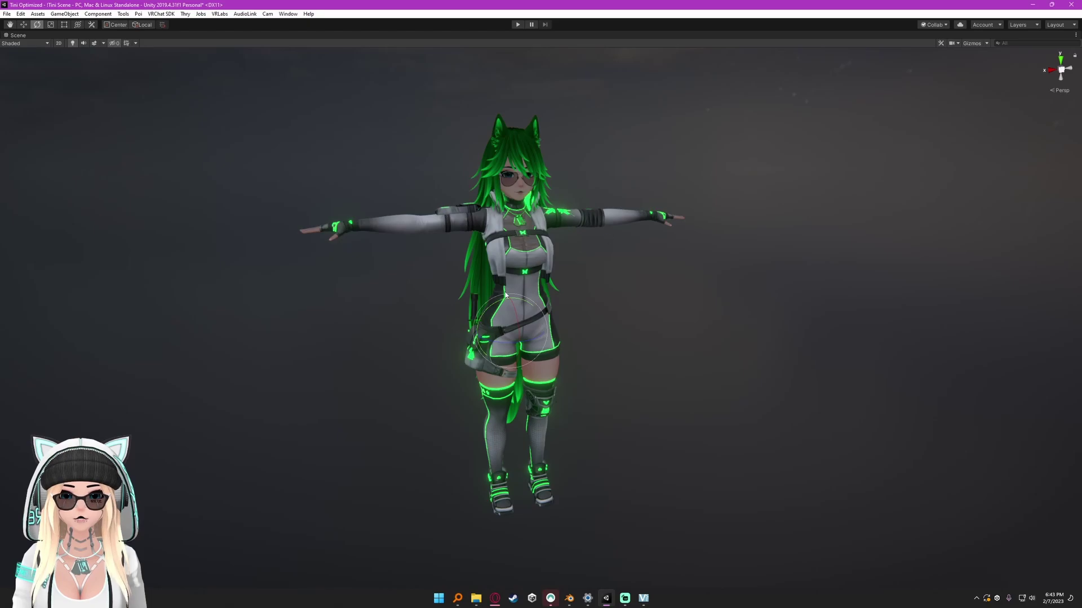
{"action": "left_click_drag", "start_coordinate": [511, 362], "coordinate": [501, 327], "text": "alt"}
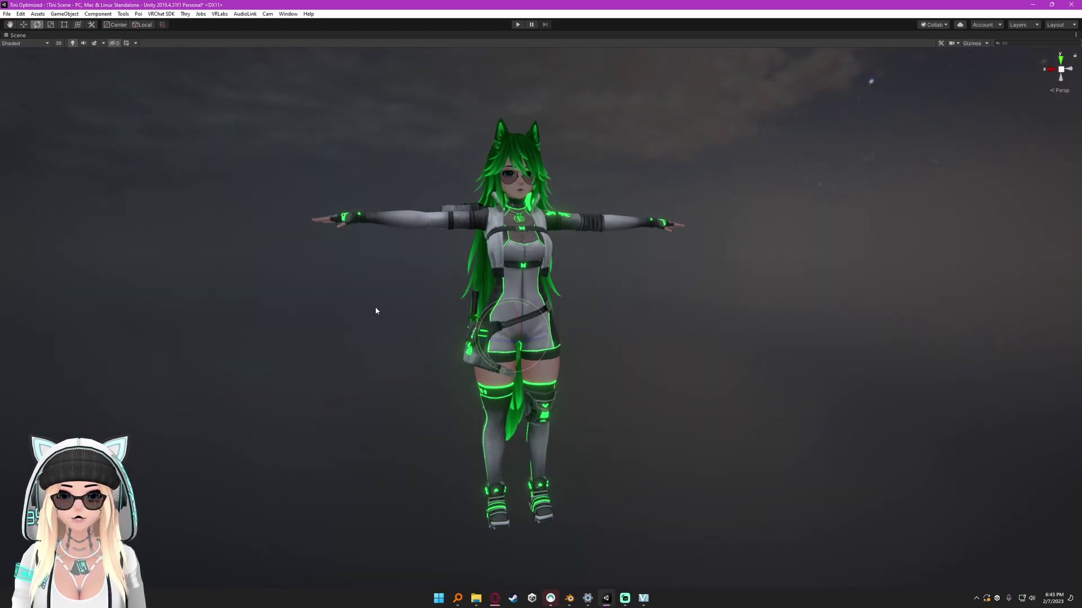
{"action": "key", "text": "shift+space"}
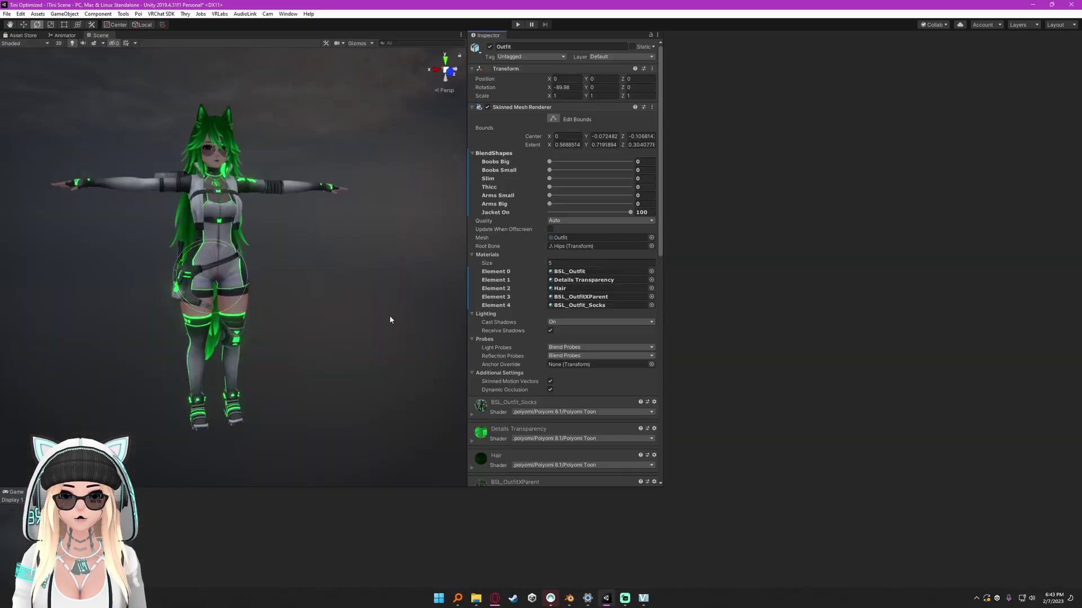
Step: In the BSL_Outfit material, enable the UV Tile Discard checkboxes in the second column at v = 0, 1 and 2, and the first at v = 1 and 2
{"action": "left_click_drag", "start_coordinate": [299, 289], "coordinate": [283, 287], "text": "alt"}
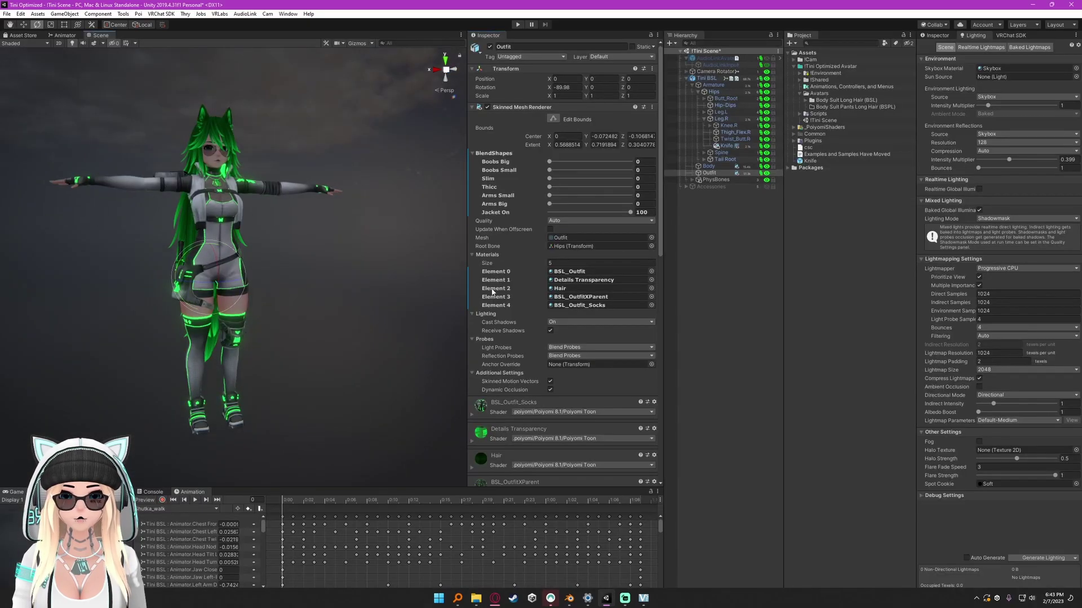
{"action": "scroll", "coordinate": [496, 288], "scroll_direction": "down", "scroll_amount": 8}
{"action": "right_click_drag", "start_coordinate": [284, 363], "coordinate": [320, 406], "text": "alt"}
{"action": "left_click_drag", "start_coordinate": [320, 406], "coordinate": [314, 316], "text": "alt"}
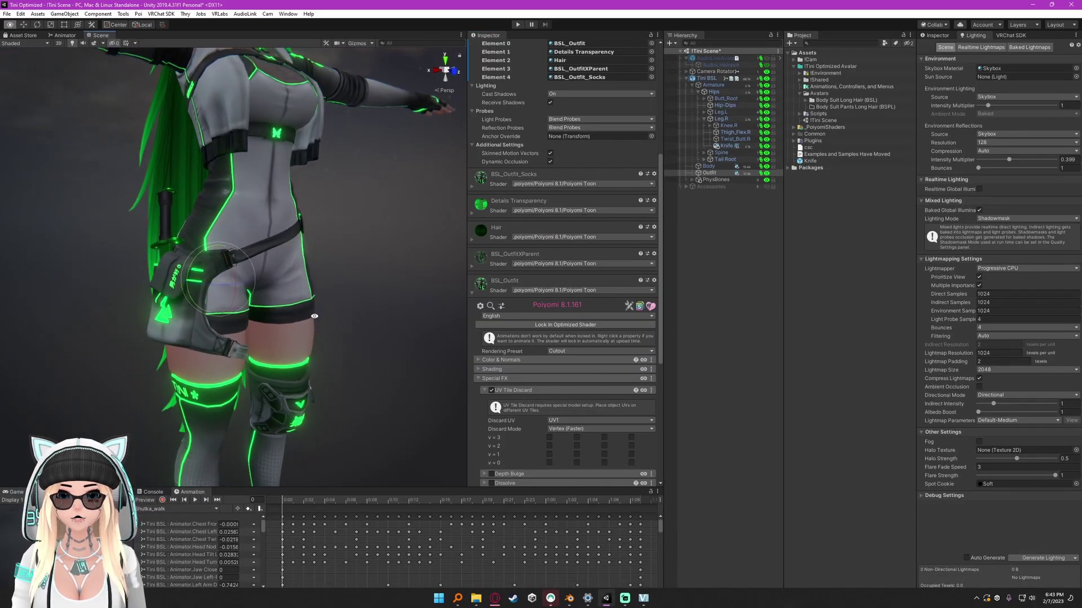
{"action": "right_click_drag", "start_coordinate": [314, 316], "coordinate": [234, 276], "text": "alt"}
{"action": "scroll", "coordinate": [563, 361], "scroll_direction": "down", "scroll_amount": 5}
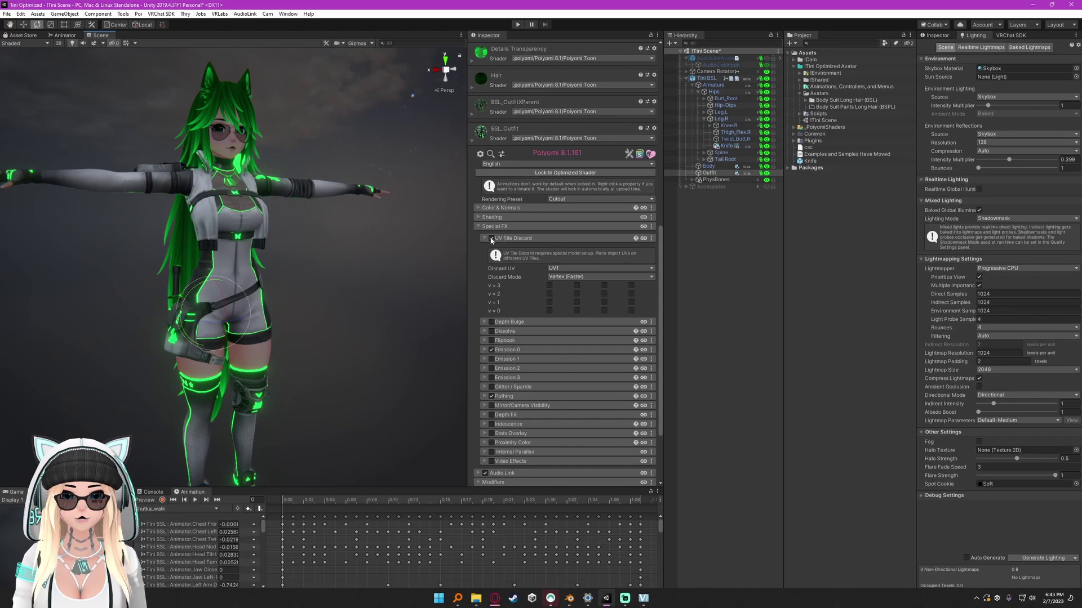
{"action": "left_click", "coordinate": [577, 311]}
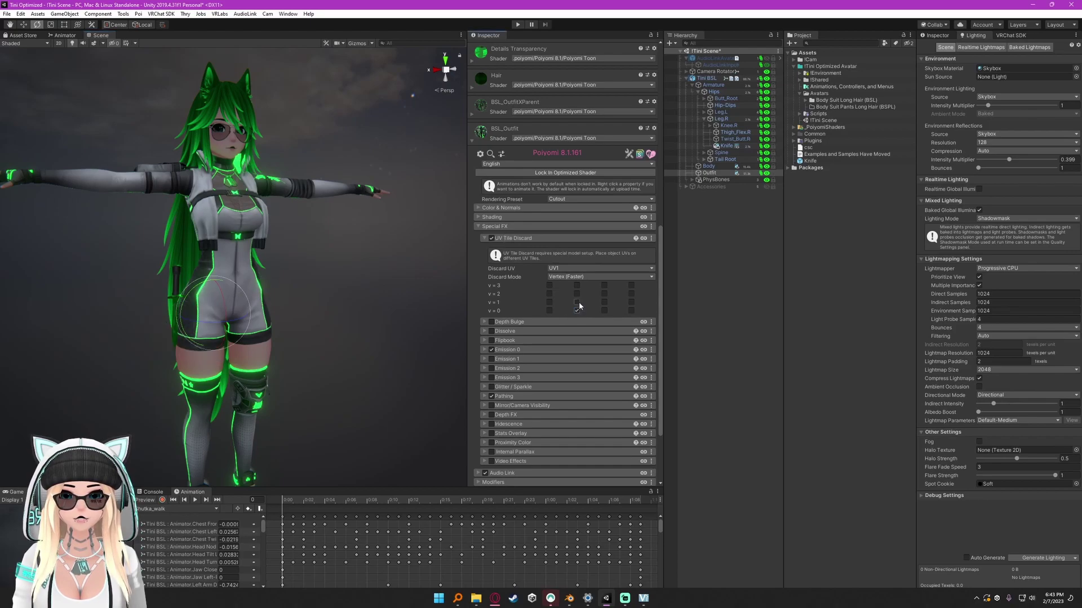
{"action": "left_click", "coordinate": [577, 302]}
{"action": "left_click", "coordinate": [550, 302]}
{"action": "left_click", "coordinate": [549, 294]}
{"action": "left_click", "coordinate": [576, 294]}
Step: Enable the UV Tile Discard checkboxes at v = 0, 1 and 2 in the third and fourth columns of the BSL_Outfit material
{"action": "left_click", "coordinate": [604, 293]}
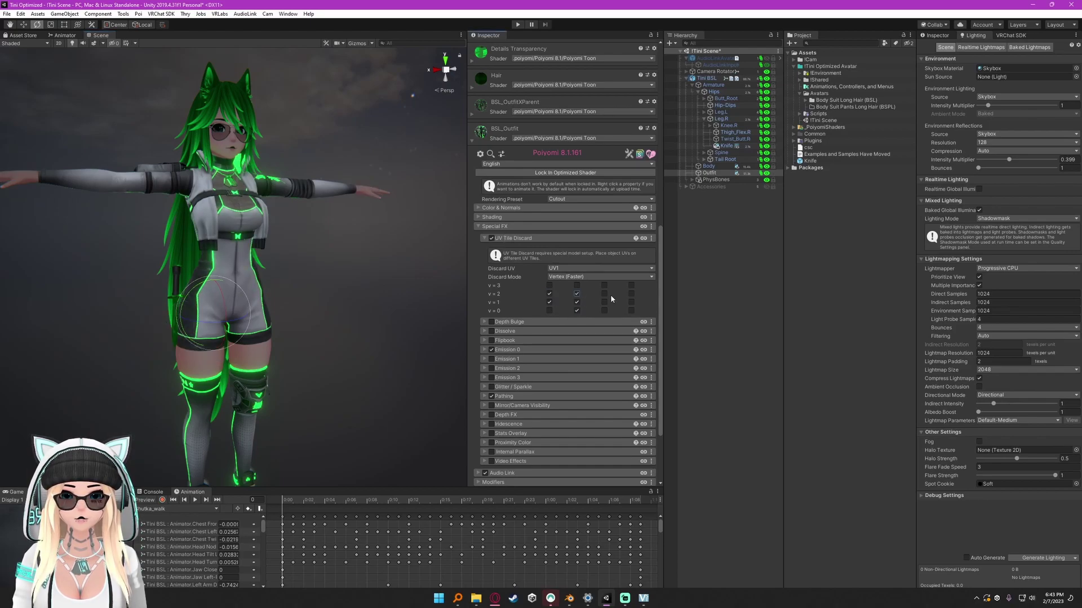
{"action": "left_click", "coordinate": [604, 302]}
{"action": "left_click", "coordinate": [604, 310]}
{"action": "left_click", "coordinate": [632, 310]}
{"action": "left_click", "coordinate": [632, 301]}
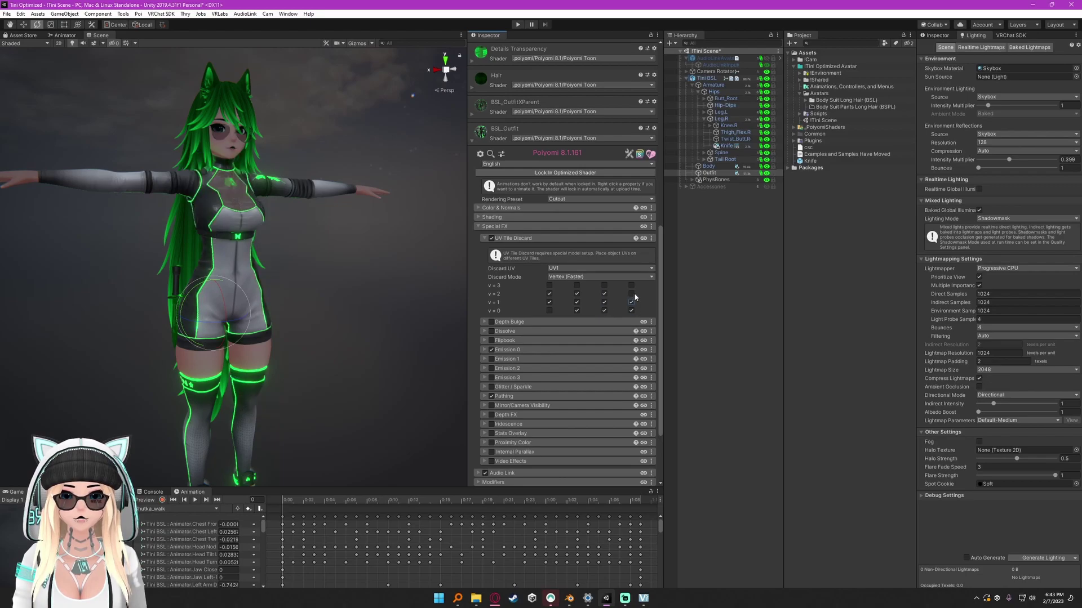
{"action": "left_click", "coordinate": [632, 294]}
{"action": "left_click_drag", "start_coordinate": [365, 268], "coordinate": [13, 287], "text": "alt"}
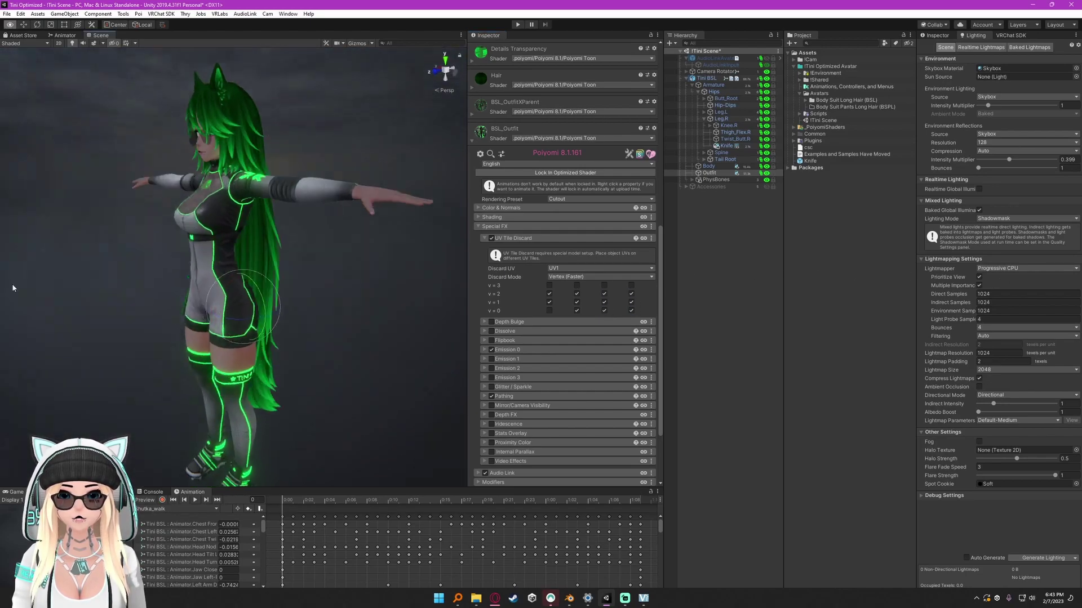